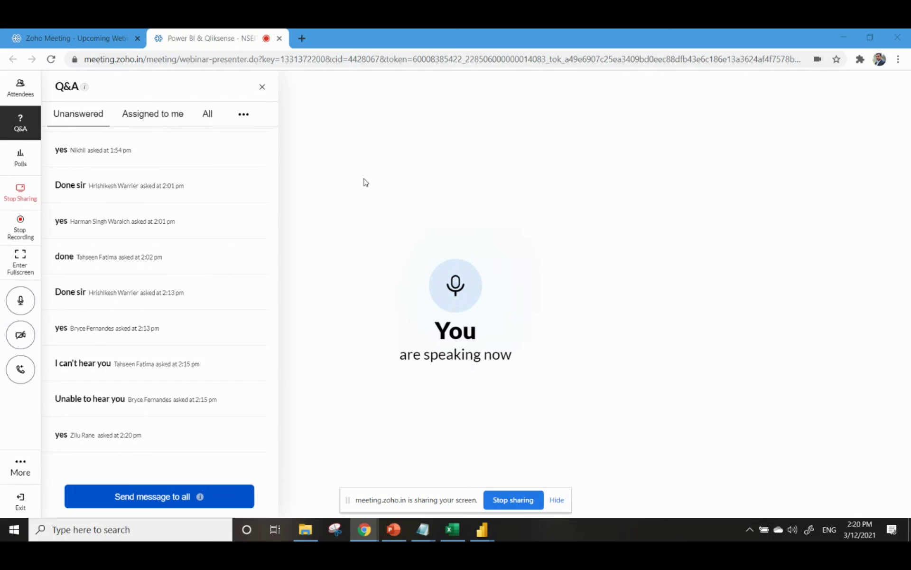
Switch to the Power Query Editor window of the NSEIT_Demo_CompanyExpenses_12Mar2021 report.
mouse_move(486, 532)
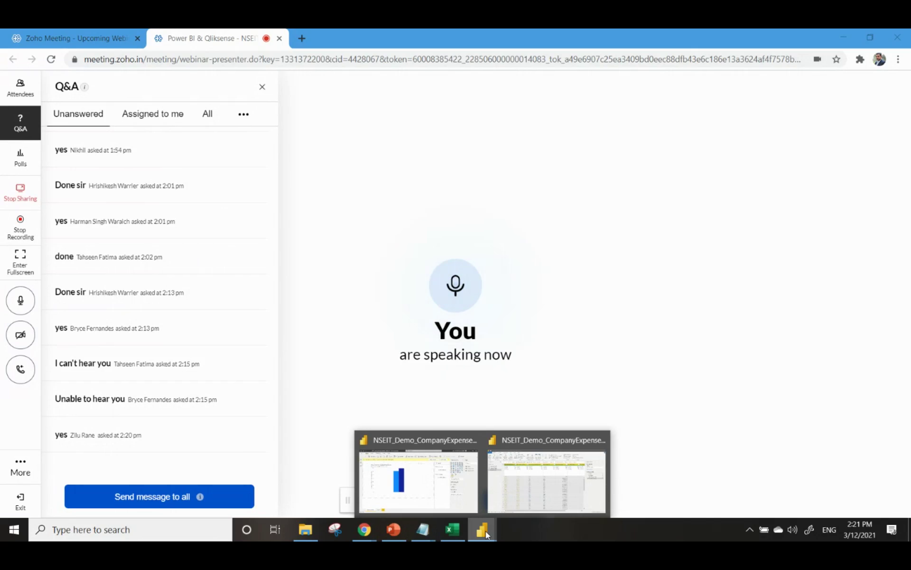
click(546, 491)
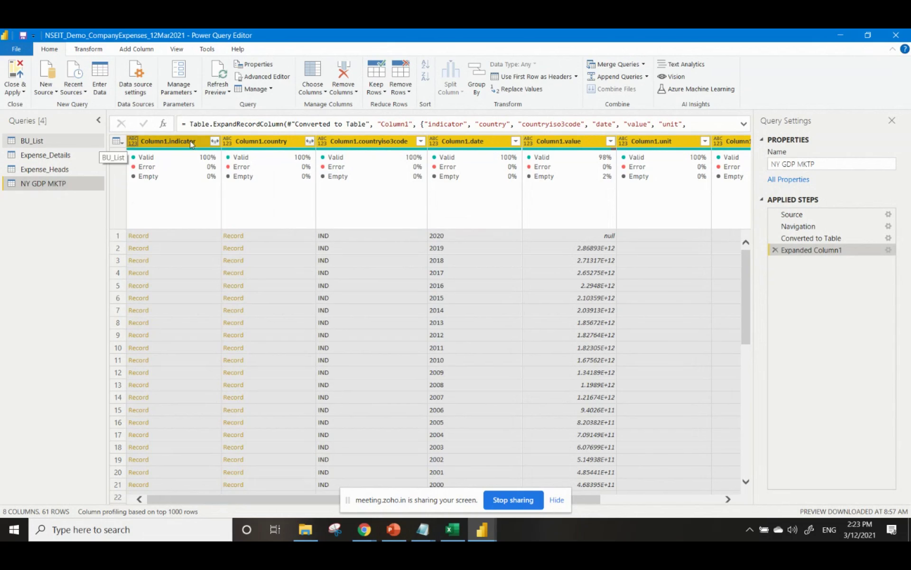
click(20, 232)
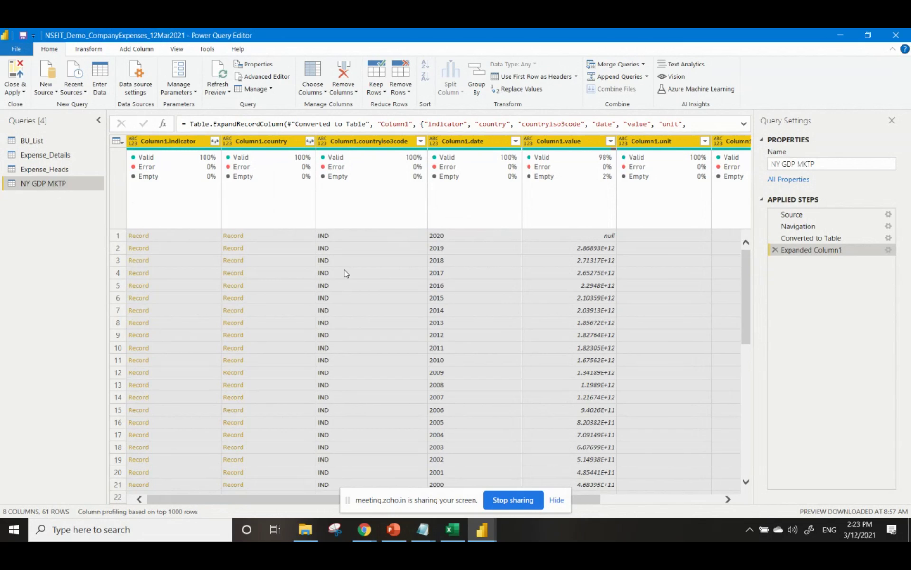
Check the unanswered Q&A messages in the Zoho Meeting webinar and return to the Power Query Editor.
click(368, 523)
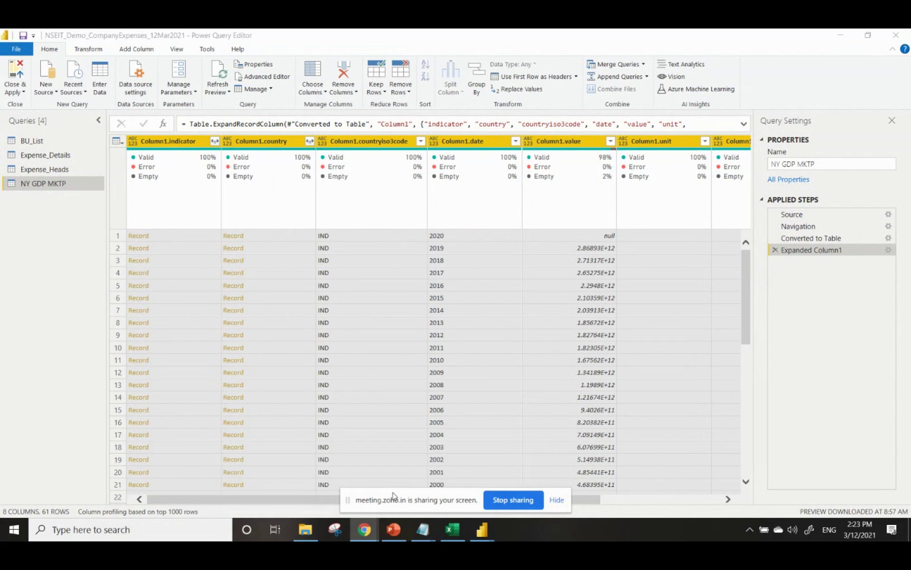
mouse_move(364, 526)
click(375, 458)
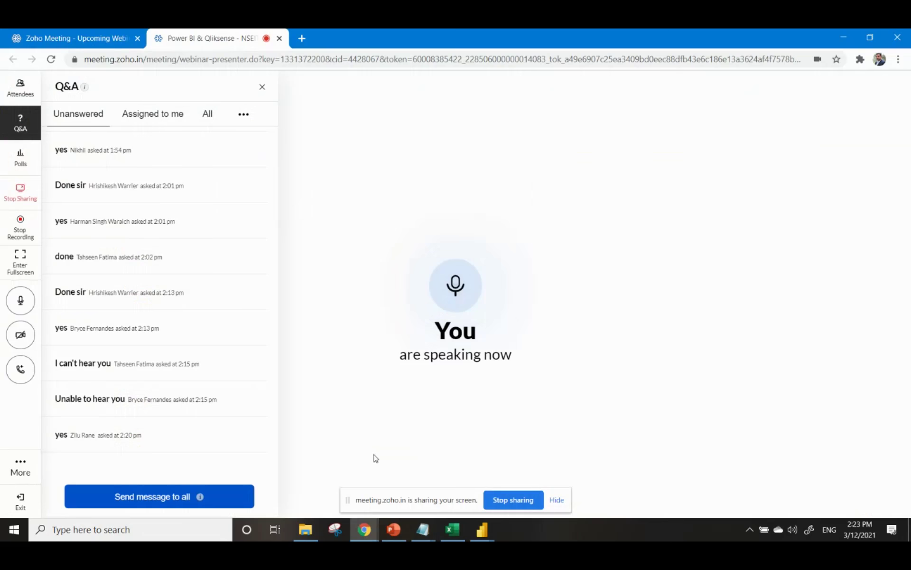
scroll(204, 399, up, 2)
scroll(204, 399, down, 2)
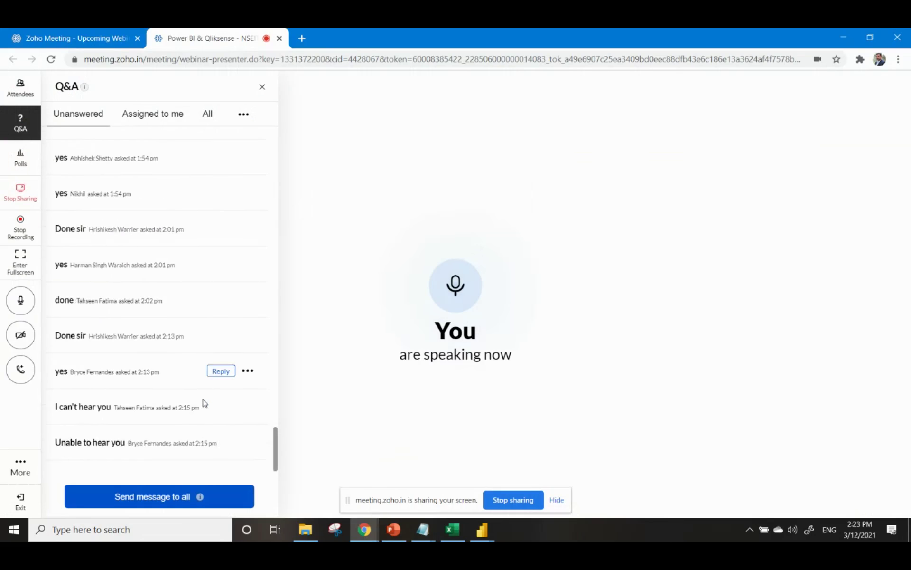
click(843, 37)
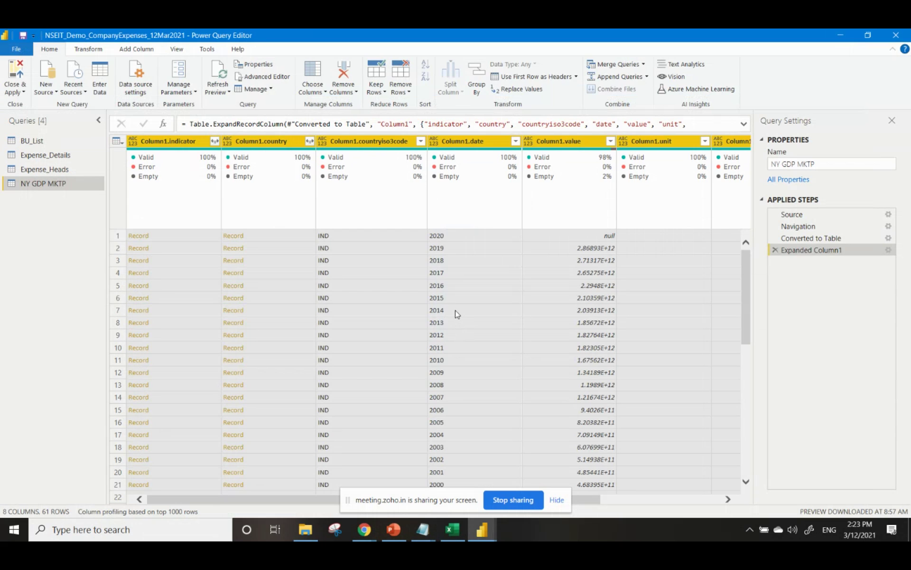
Review the NY GDP MKTP query's applied steps from Source to Expanded Column1, including the expand options for Column1.
click(811, 219)
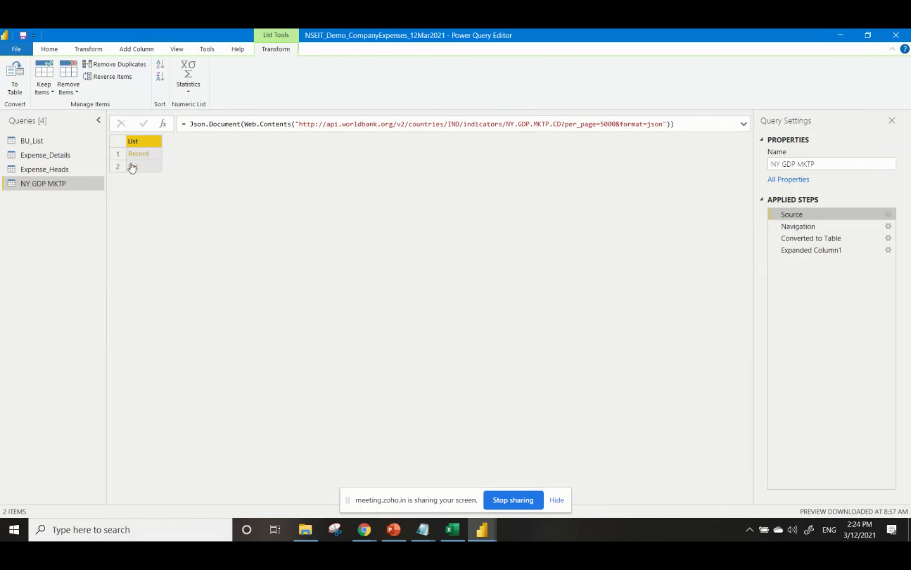
click(802, 226)
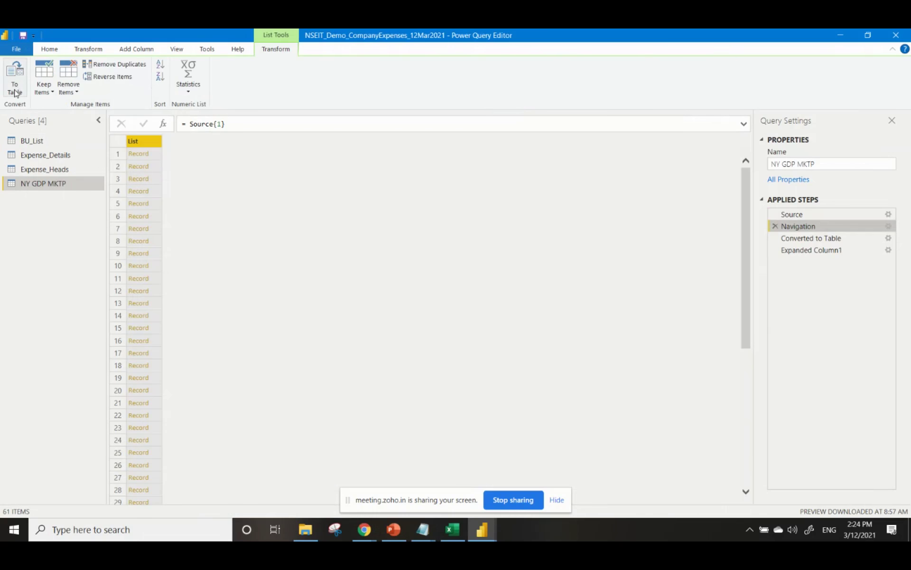
click(816, 239)
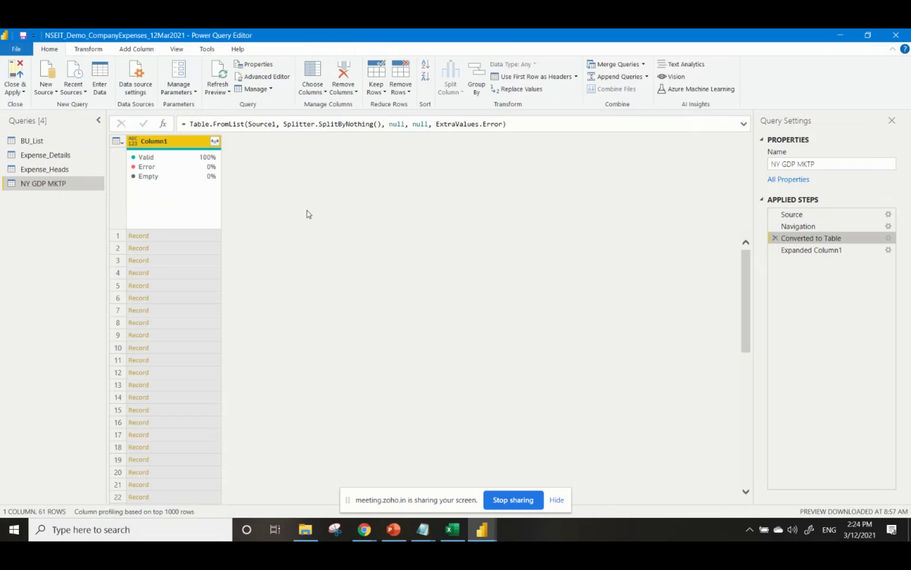
click(215, 141)
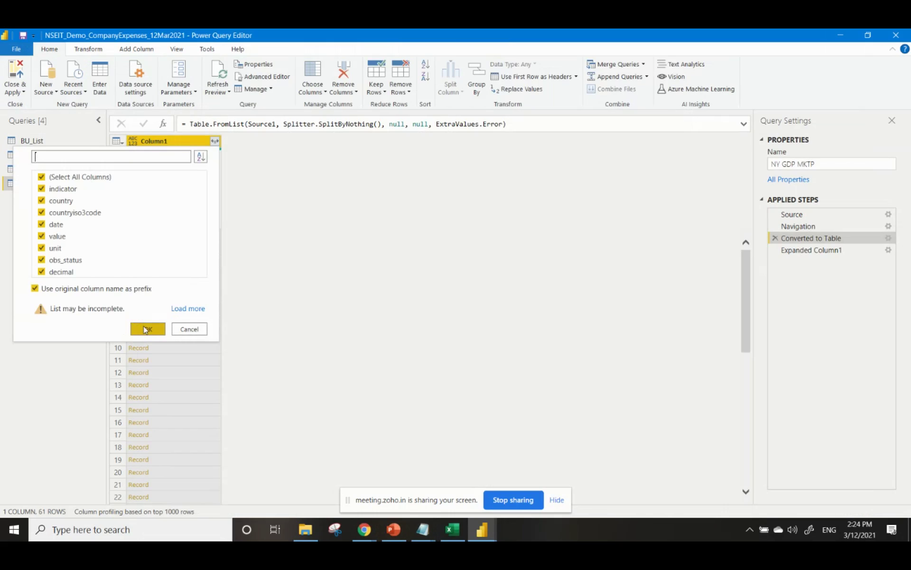
click(776, 262)
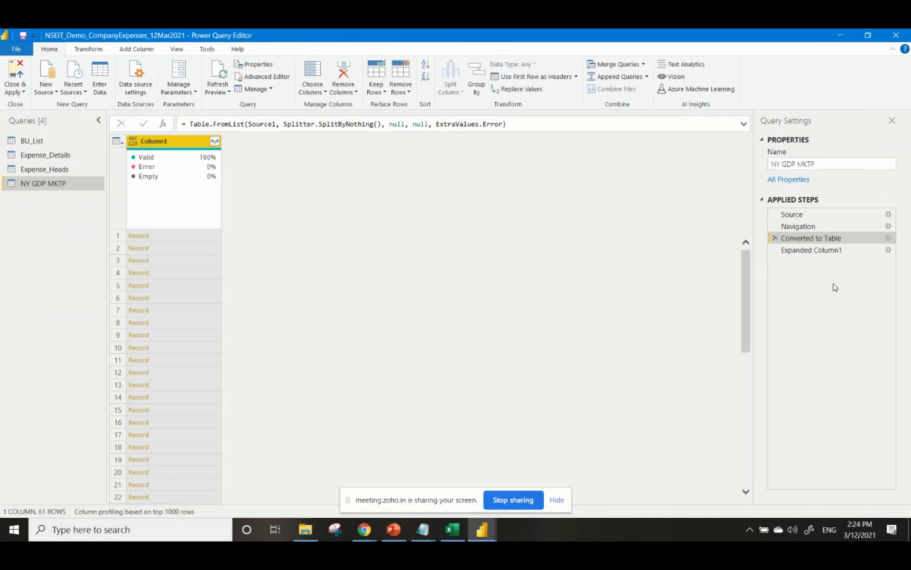
click(832, 250)
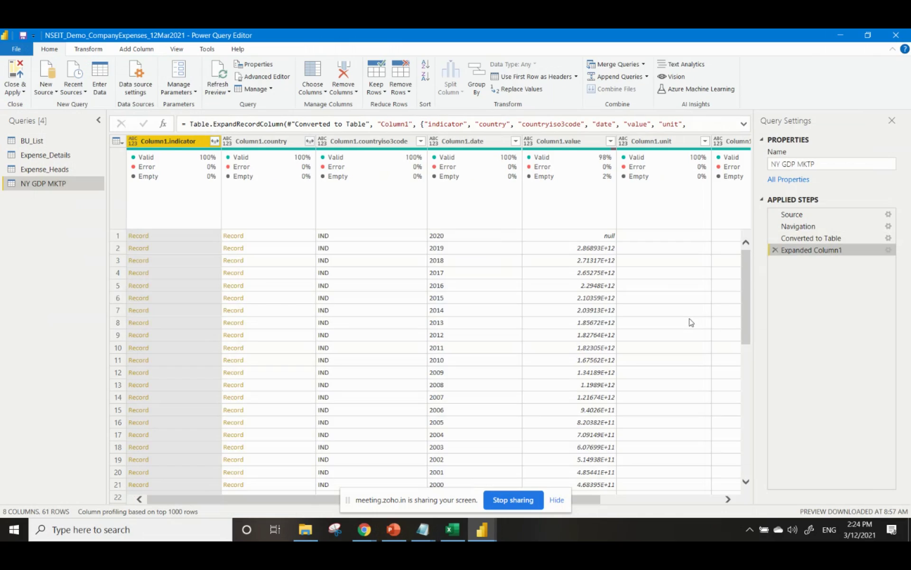
click(794, 227)
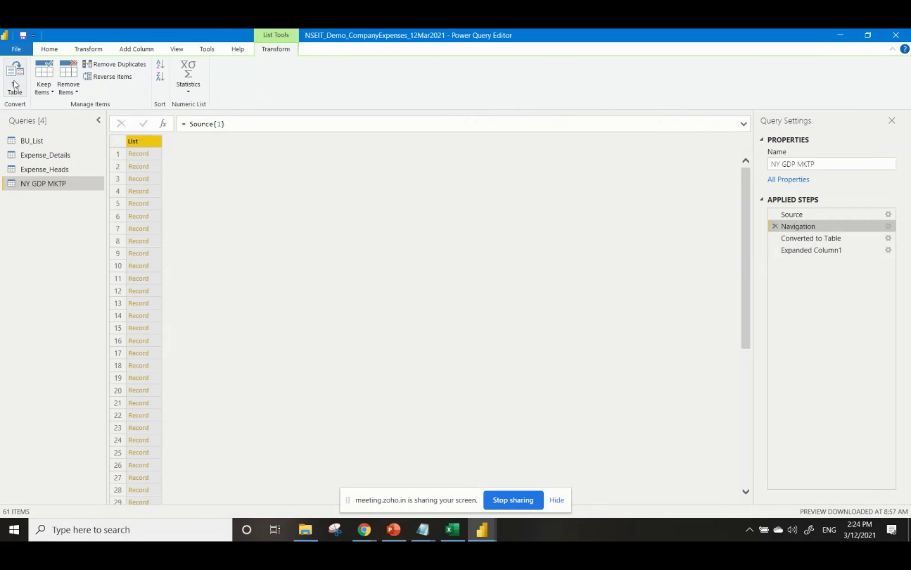
click(327, 32)
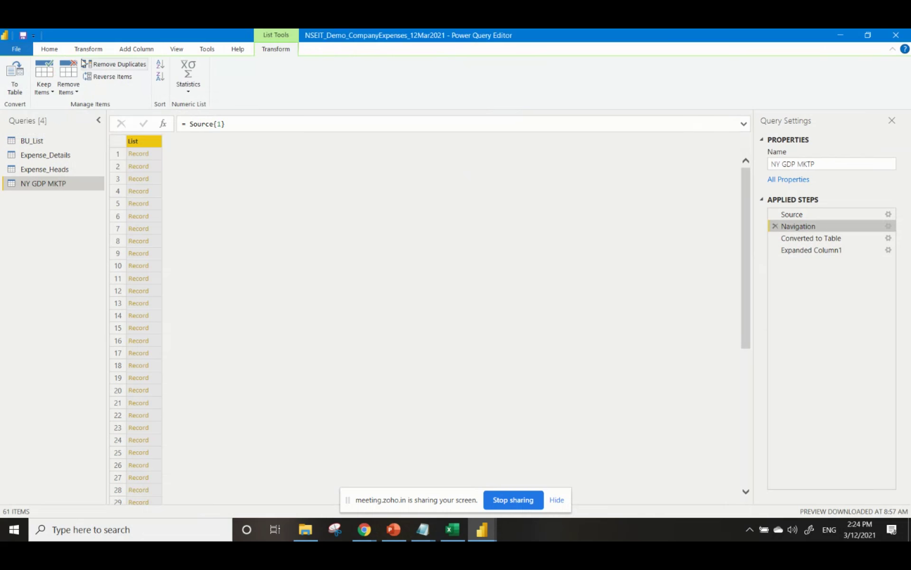
click(9, 84)
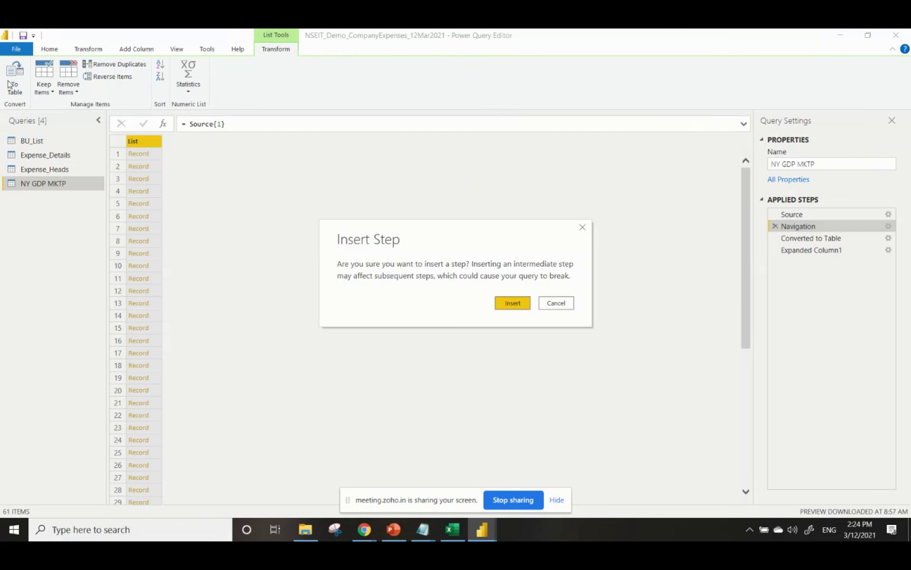
click(556, 304)
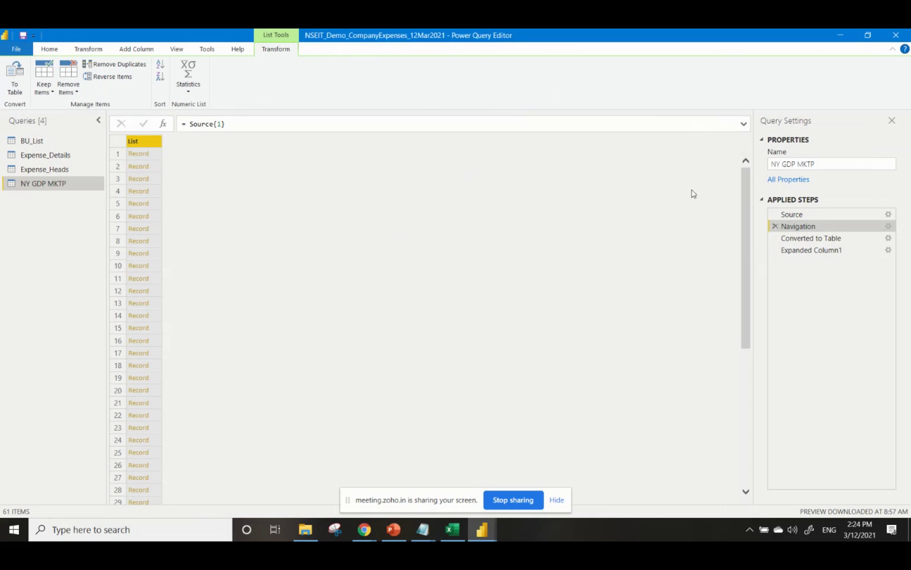
Delete the Expanded Column1 and Converted to Table steps and convert the record list to a table without delimiter, showing extra columns as errors.
click(775, 250)
click(775, 238)
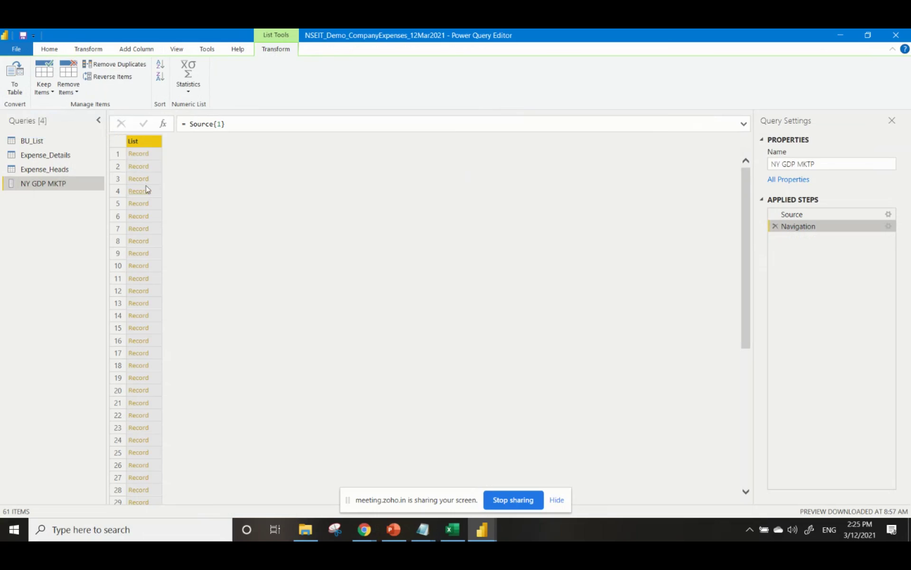
click(15, 78)
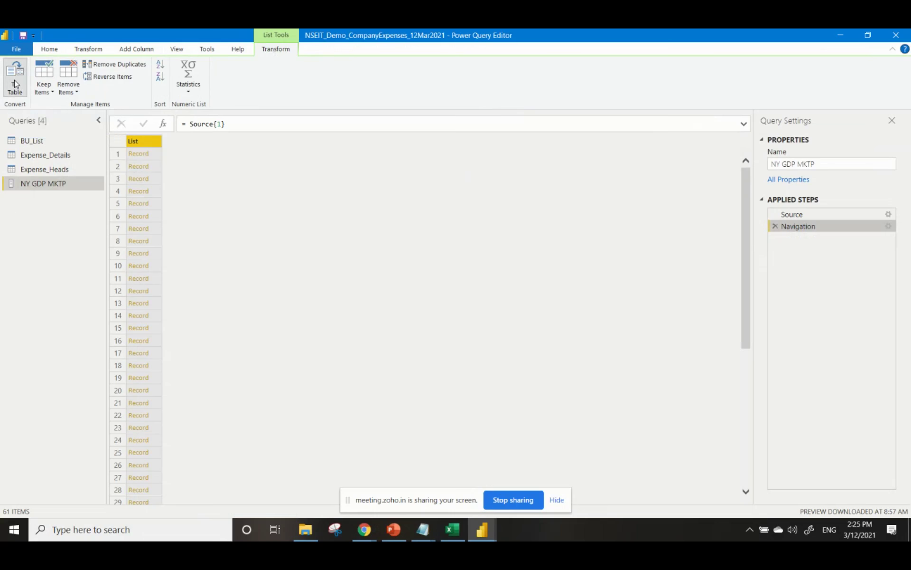
drag(364, 225, 371, 264)
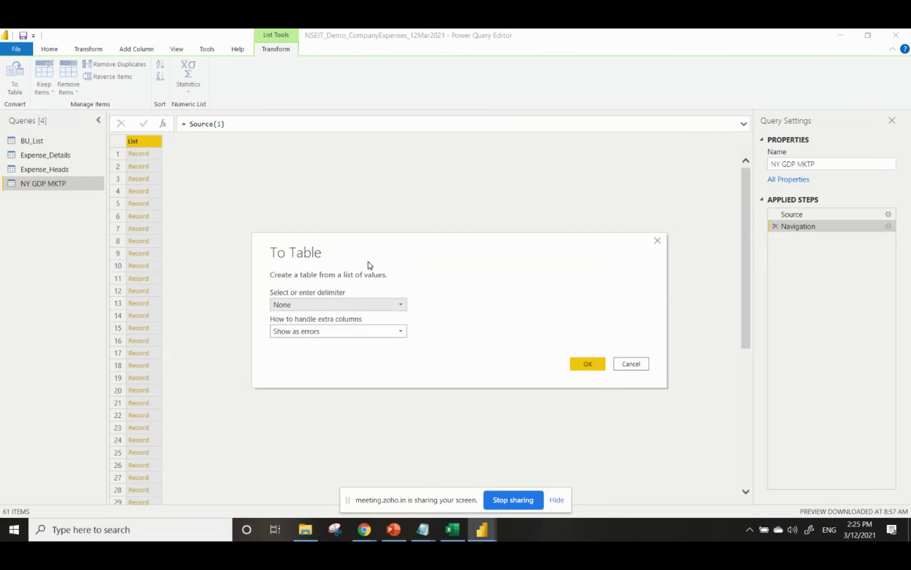
click(589, 364)
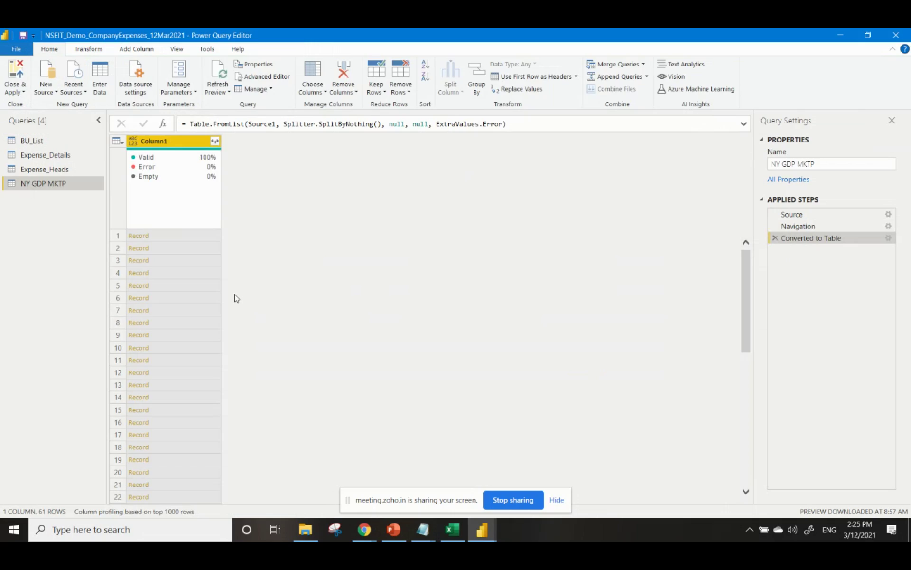
Expand all fields of Column1 using the original column name as prefix.
click(214, 142)
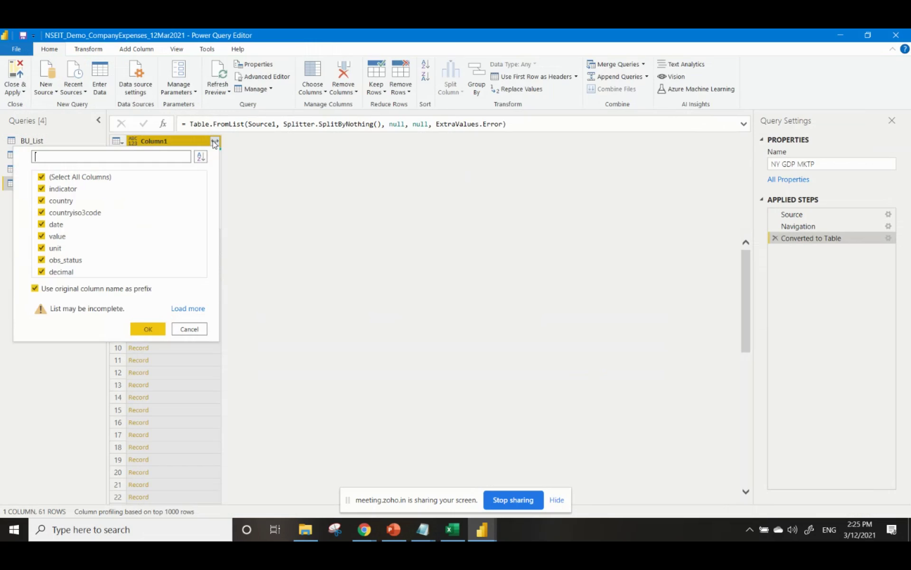
click(148, 329)
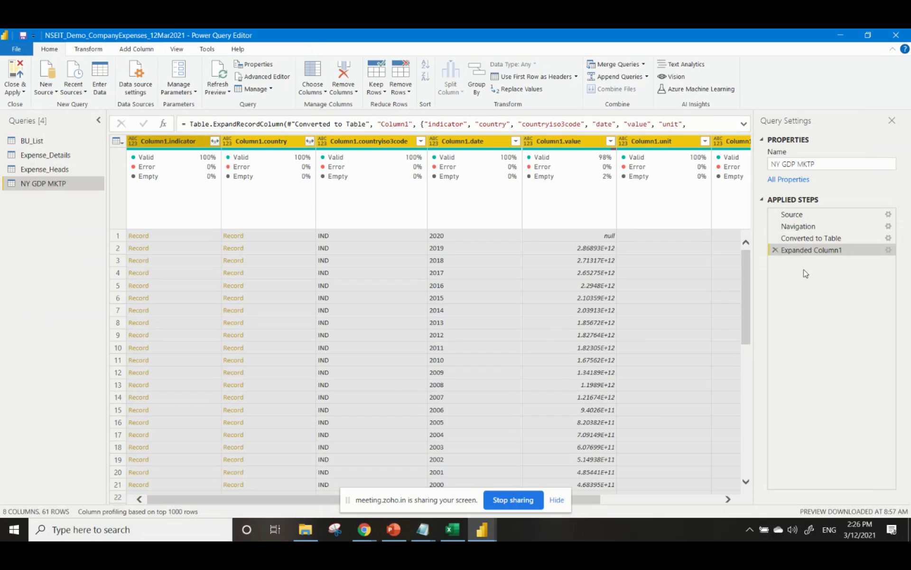
Examine the column-name prefix option in Column1's expand options at the Converted to Table step, without applying anything.
click(813, 244)
click(815, 252)
click(811, 238)
click(214, 142)
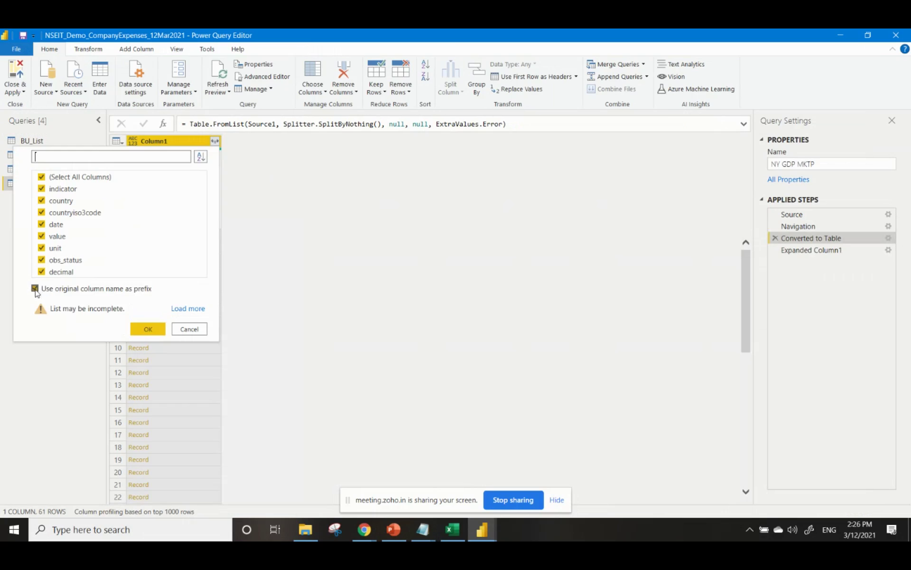
click(188, 331)
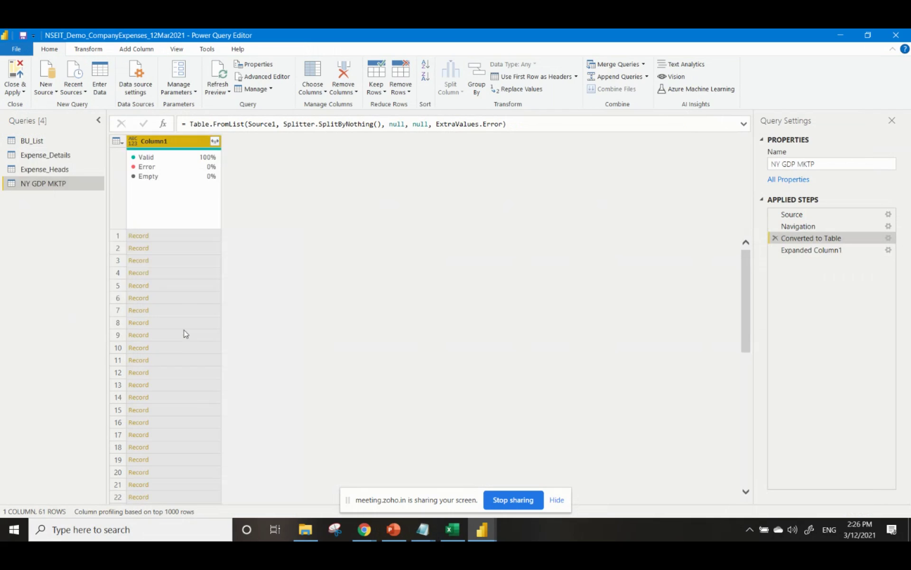
Edit the Expanded Column1 step to remove the default column name prefix Column1.
click(841, 254)
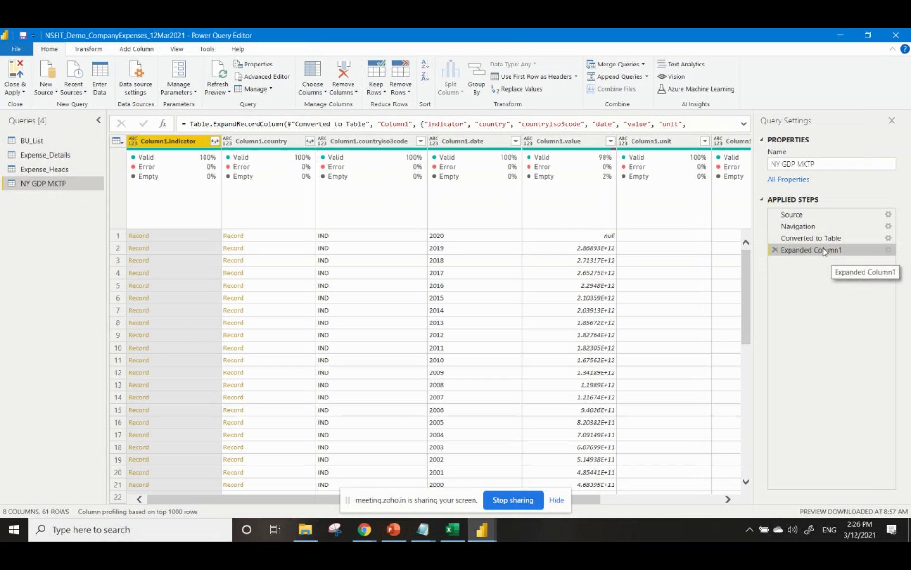
click(889, 251)
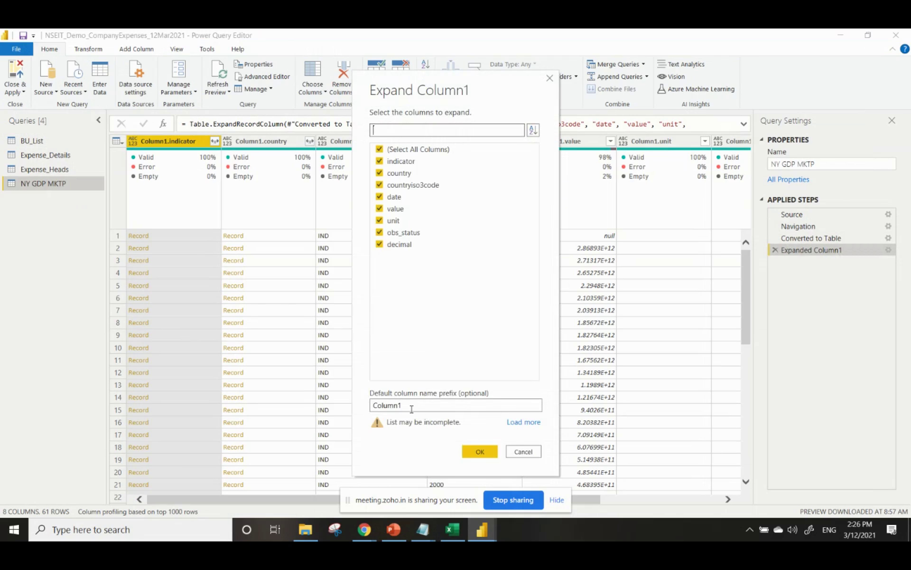
drag(407, 406, 370, 409)
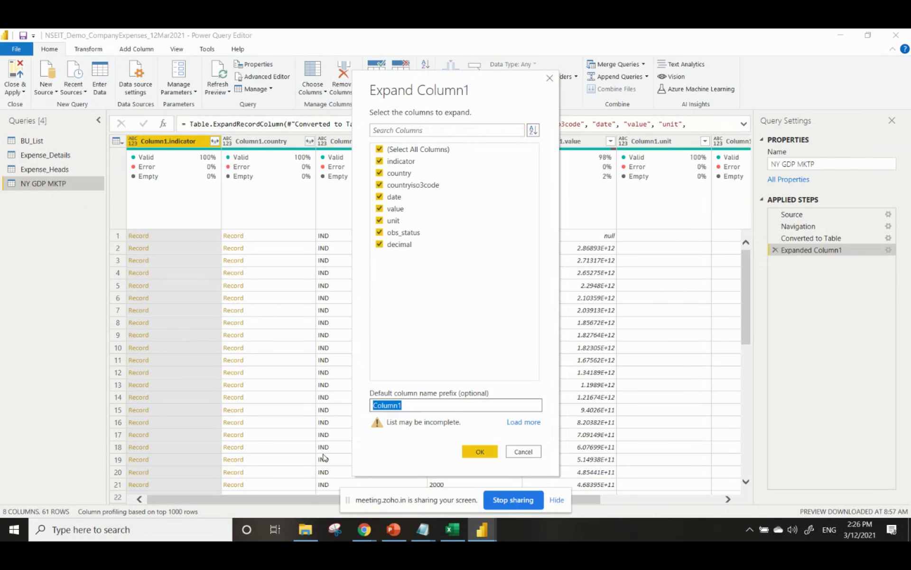
key(BackSpace)
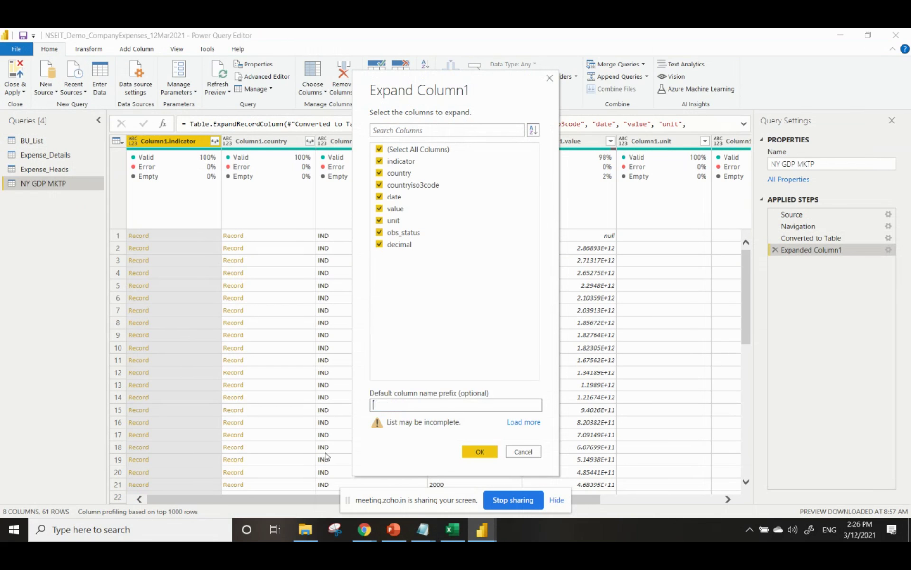
click(481, 452)
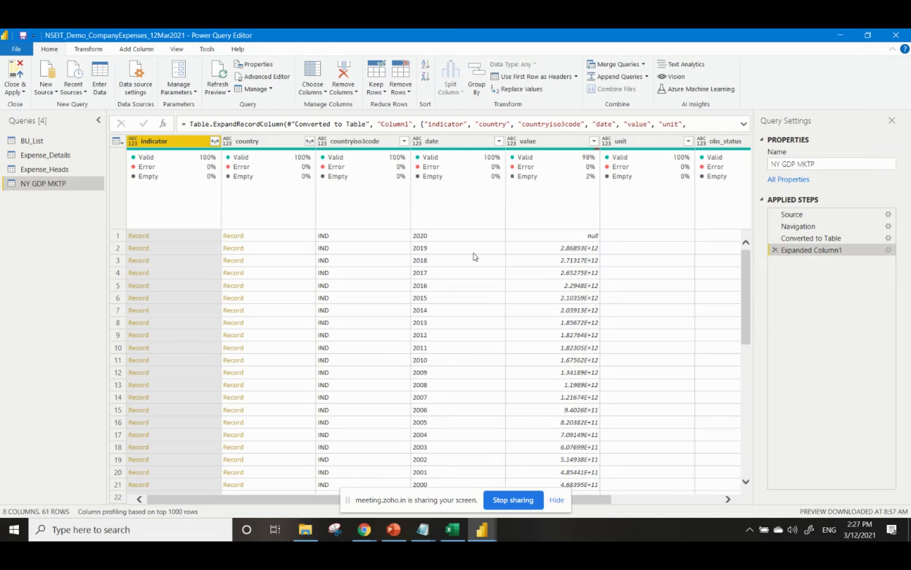
Change the value column's data type to Whole Number and inspect its values down to the oldest years.
click(548, 141)
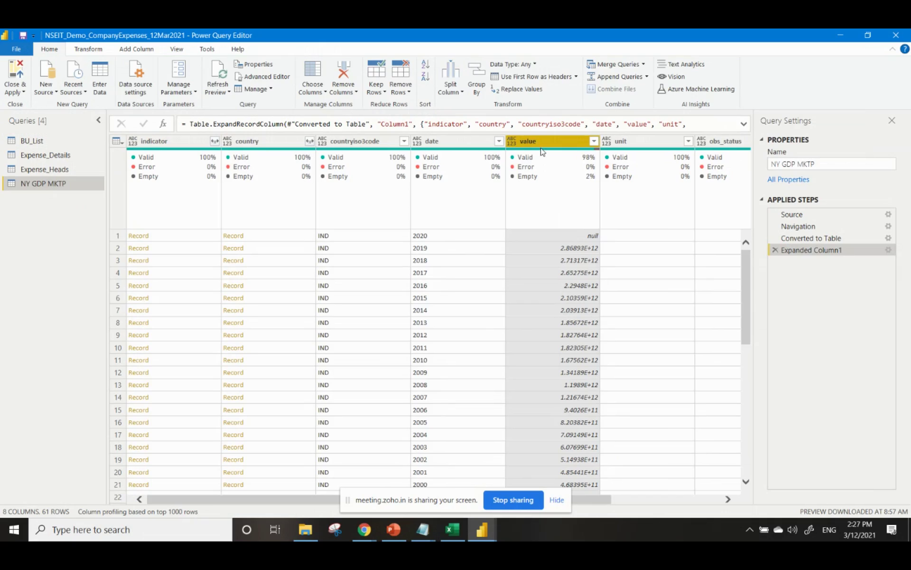
click(537, 66)
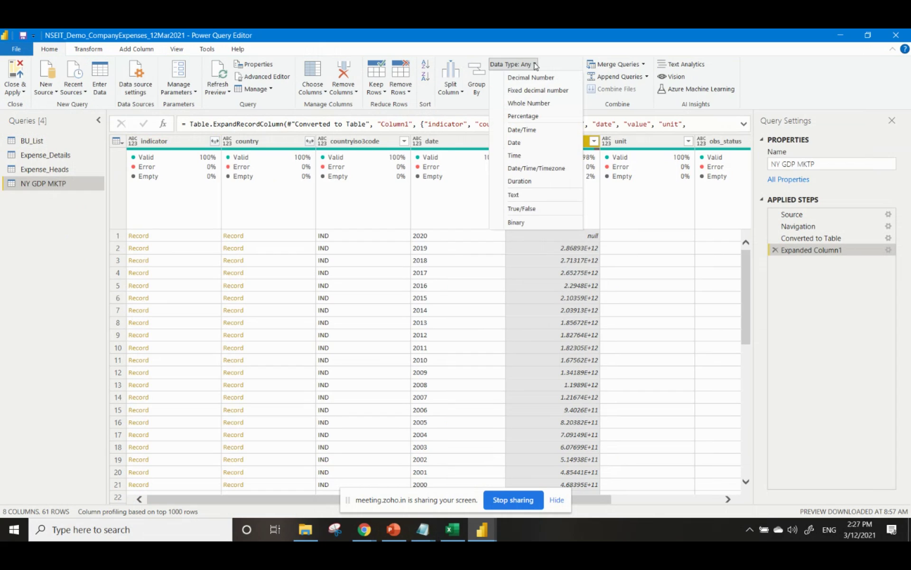
click(537, 104)
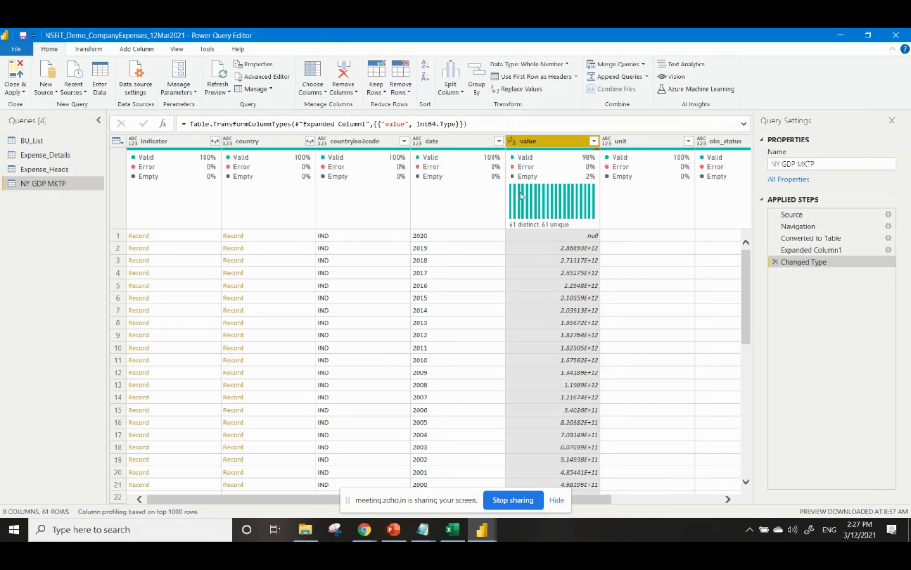
scroll(563, 302, down, 6)
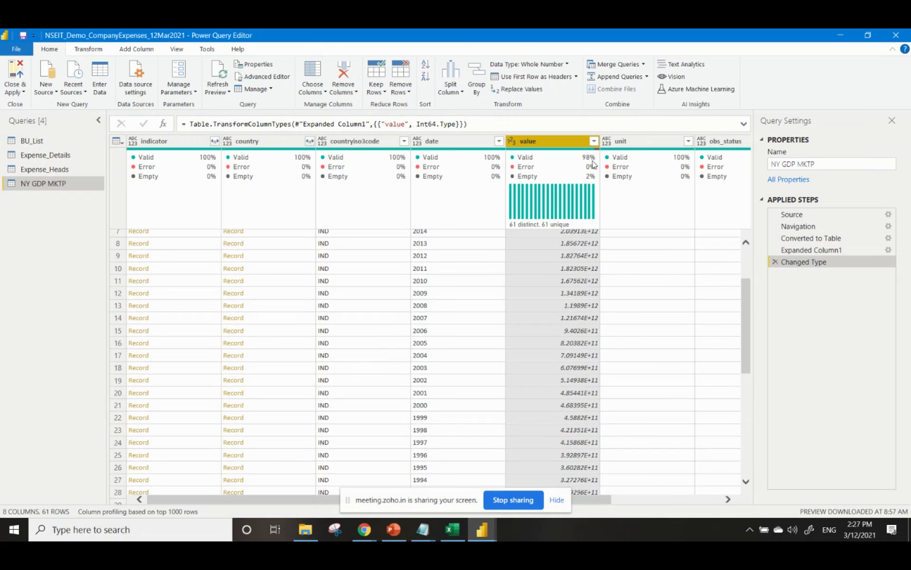
scroll(574, 332, down, 3)
scroll(573, 340, down, 3)
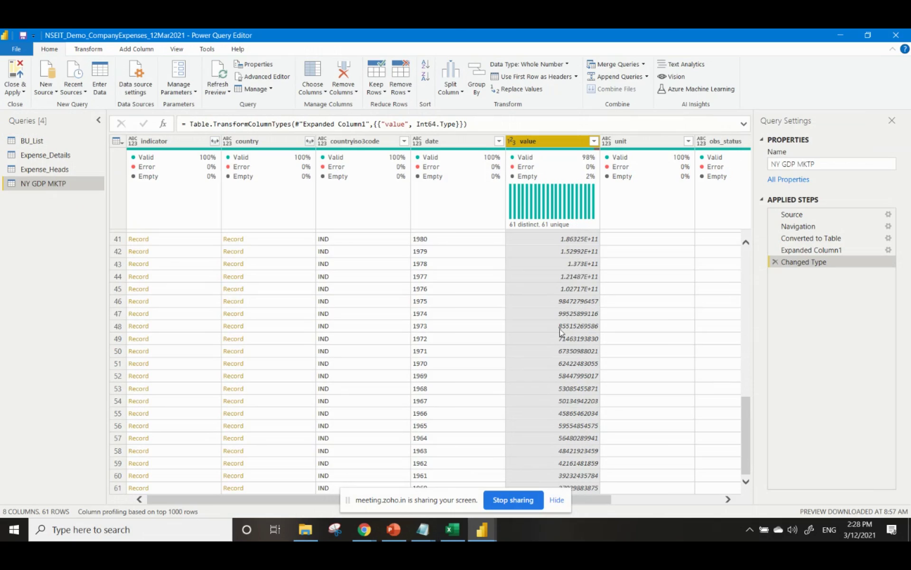
Check the distinct values in the unit column and remove that column from the table.
scroll(544, 367, up, 4)
scroll(544, 366, up, 9)
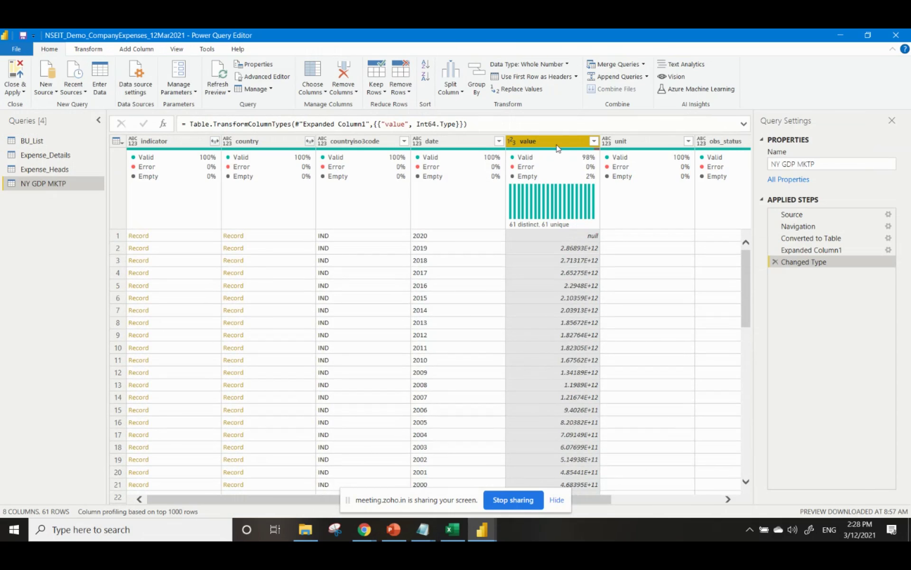
click(646, 144)
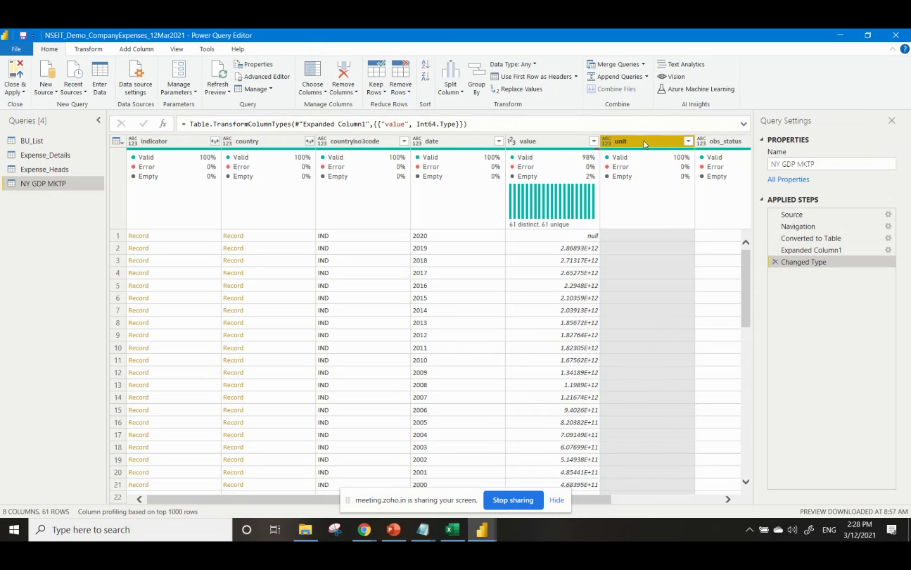
click(689, 141)
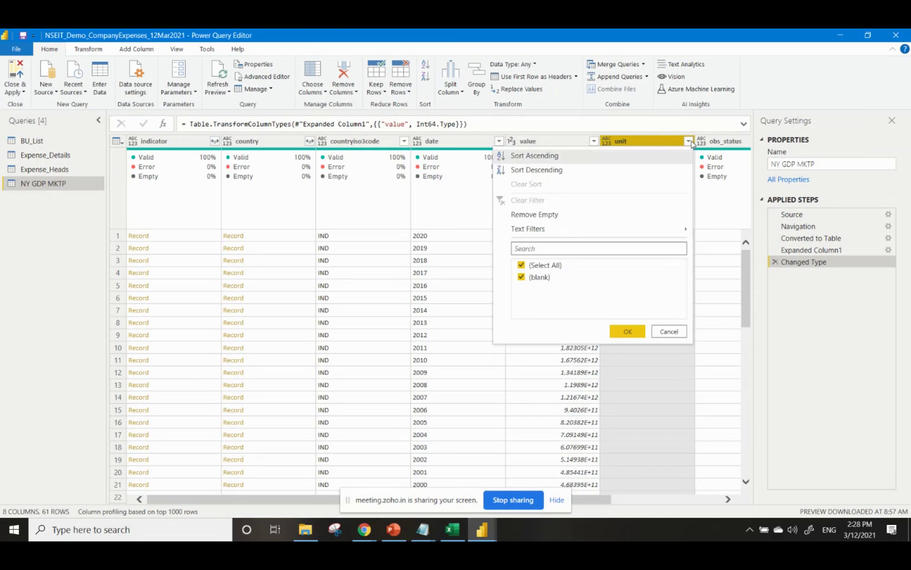
click(689, 141)
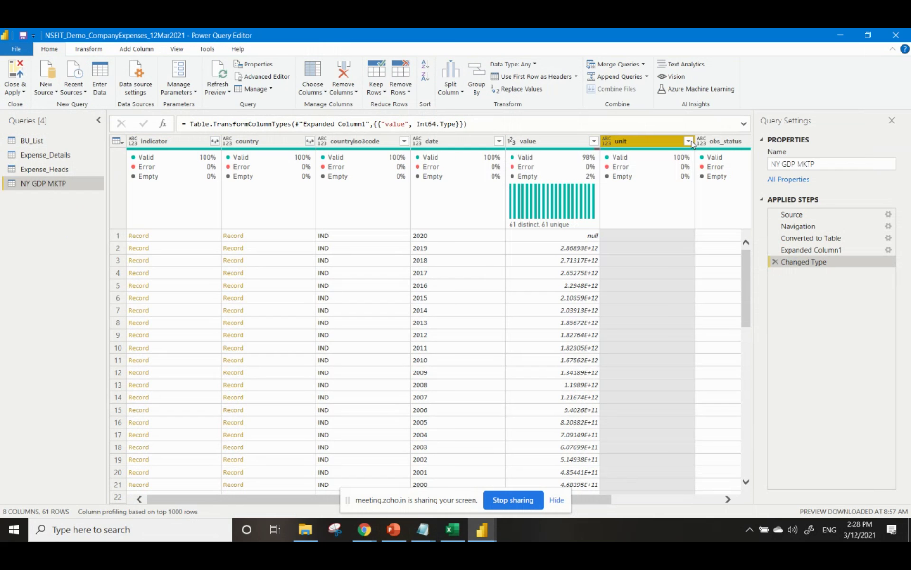
right_click(649, 141)
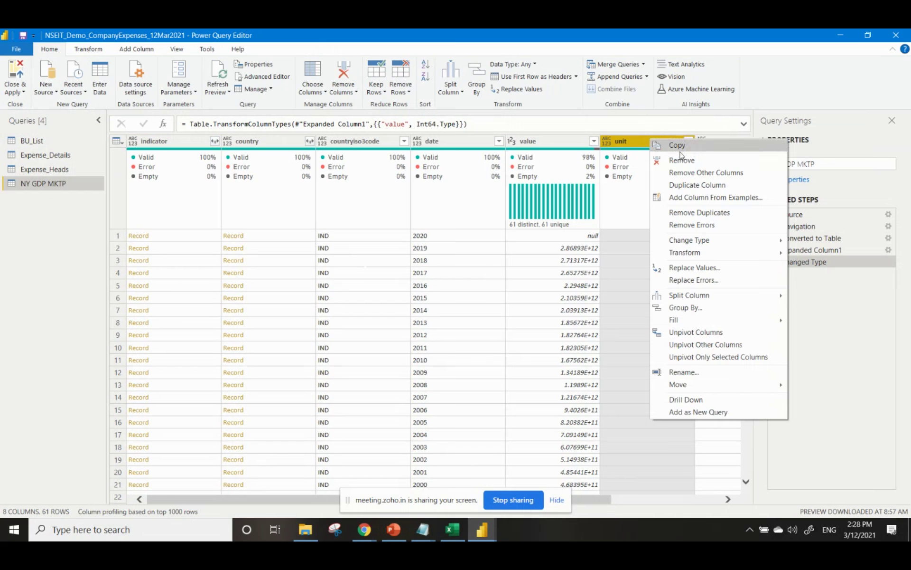
click(689, 161)
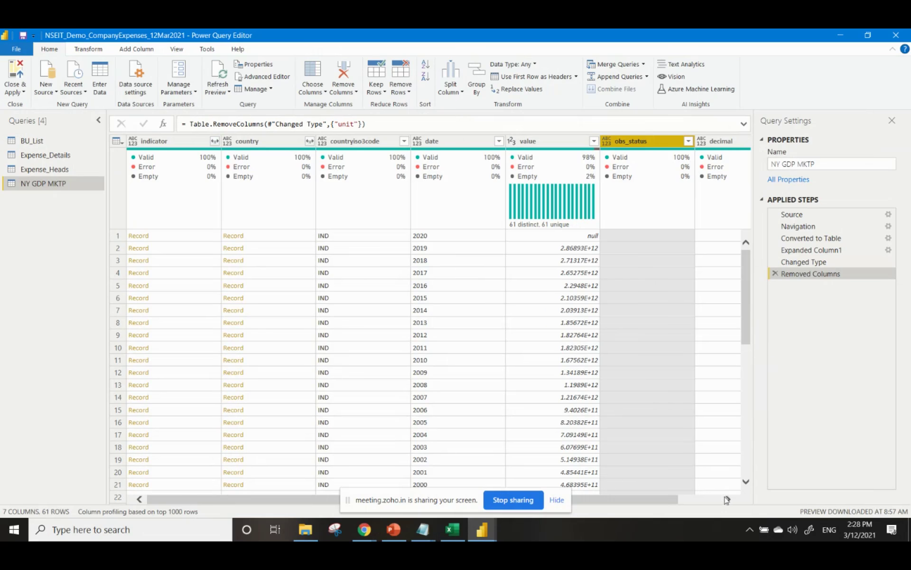
Check the decimal column's distinct values, then remove the countryiso3code, obs_status and decimal columns together.
click(729, 500)
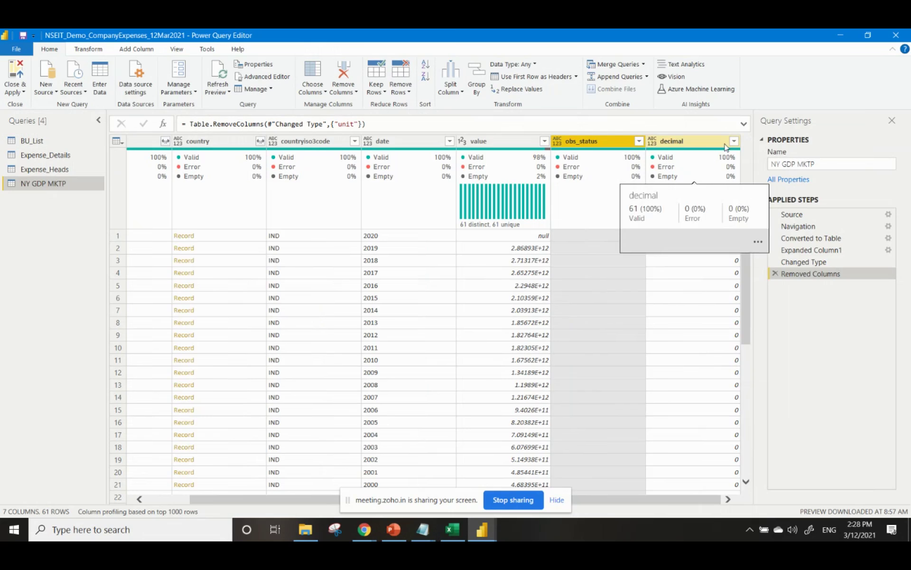
click(698, 141)
click(734, 142)
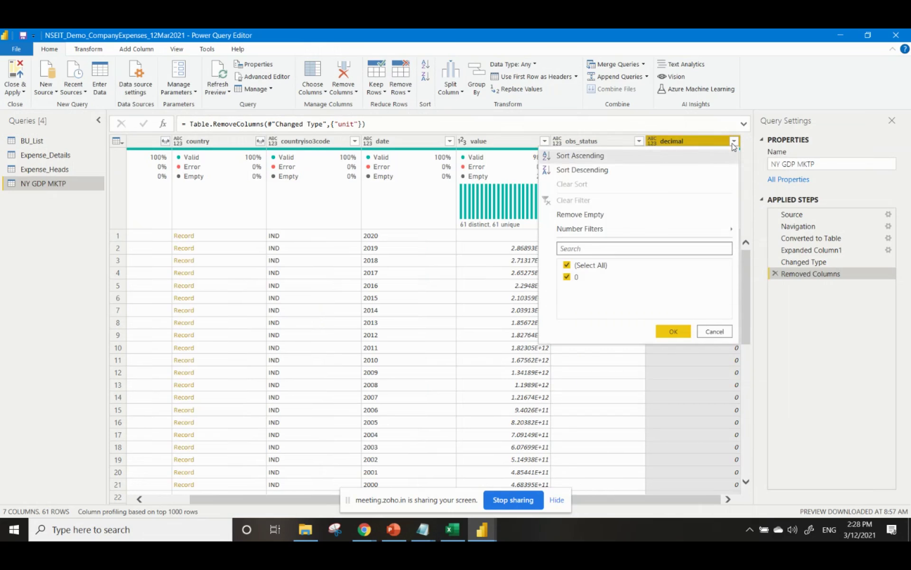
click(734, 142)
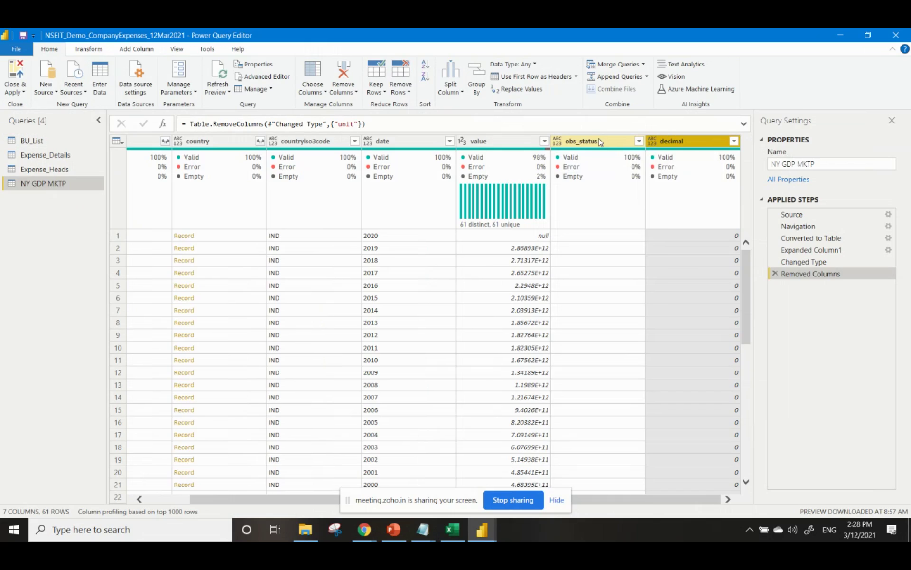
ctrl+click(600, 141)
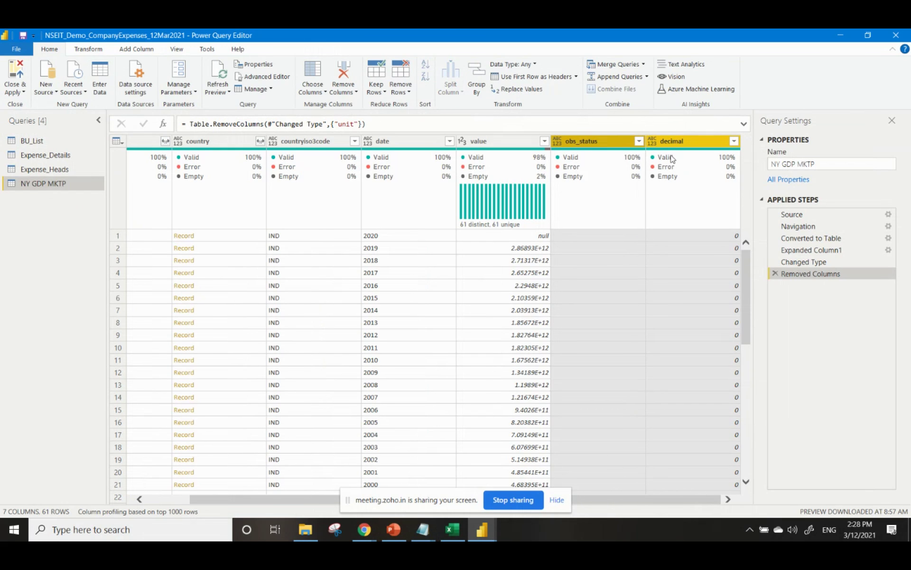
mouse_move(664, 162)
ctrl+click(307, 142)
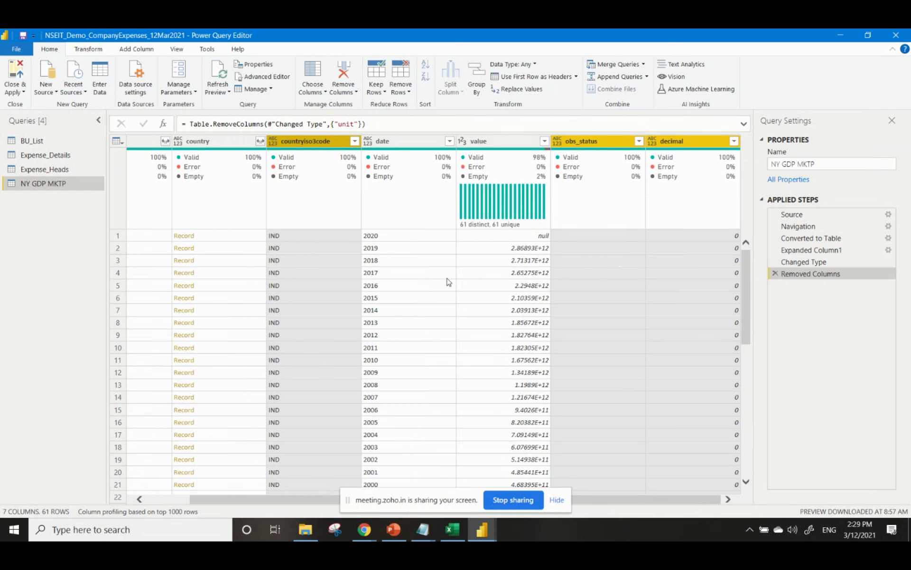
click(354, 93)
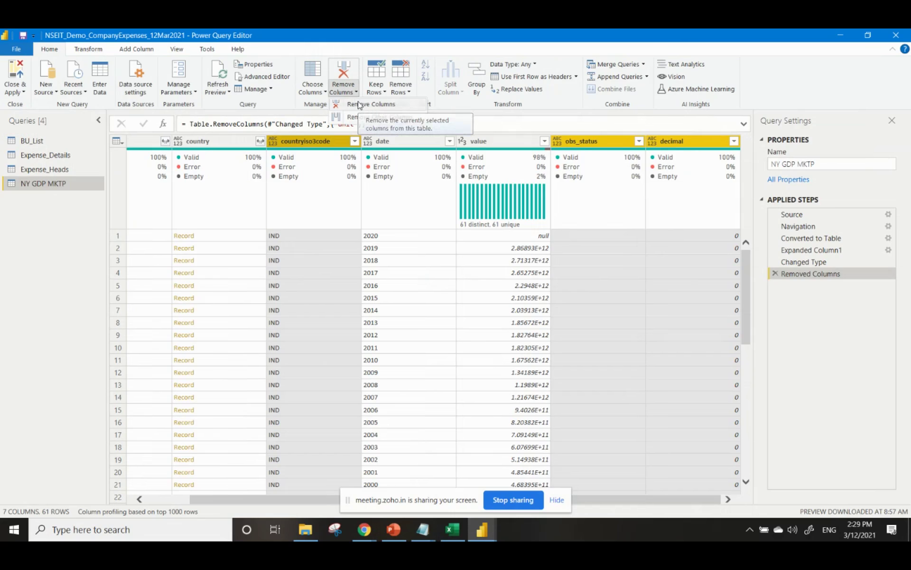
click(359, 105)
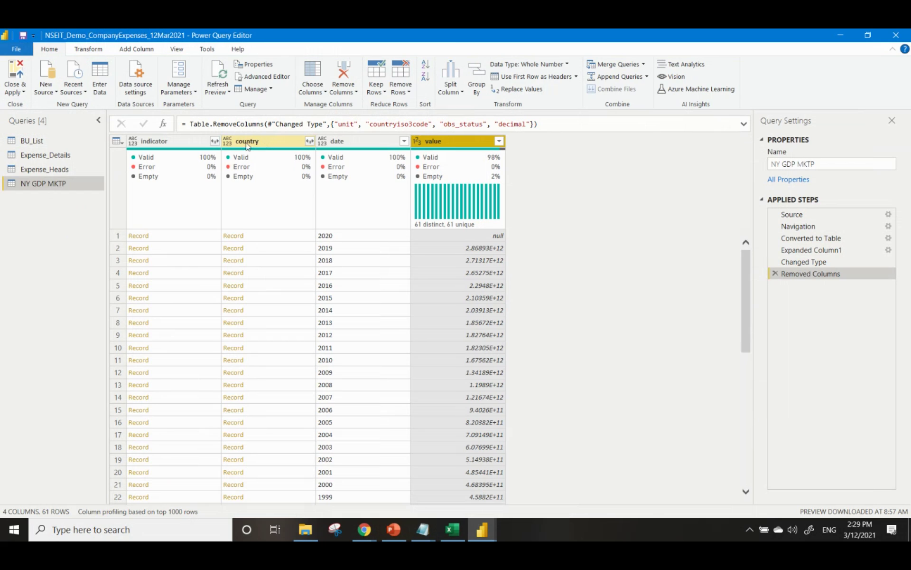
Expand the indicator records into their id and value fields without using the original column name as prefix.
click(175, 142)
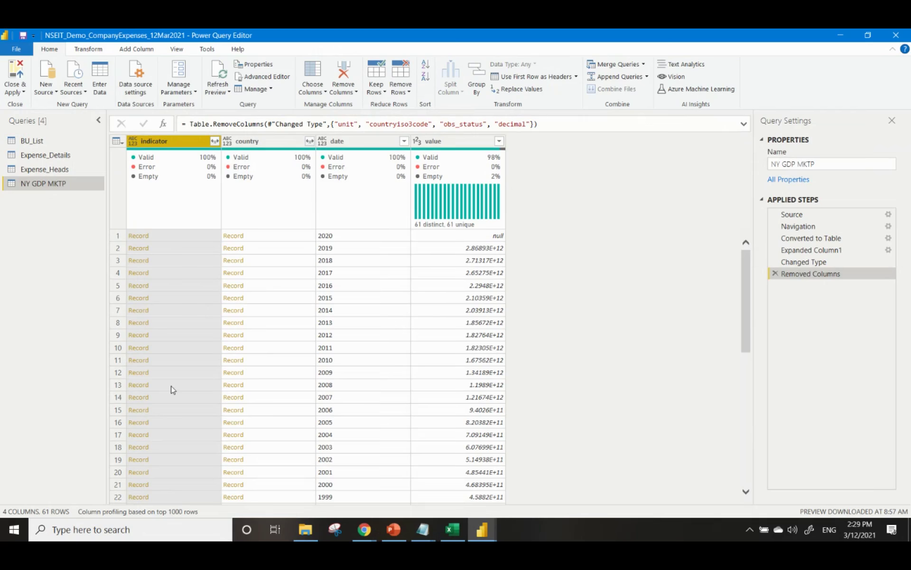
scroll(184, 387, down, 8)
scroll(185, 389, up, 8)
click(215, 142)
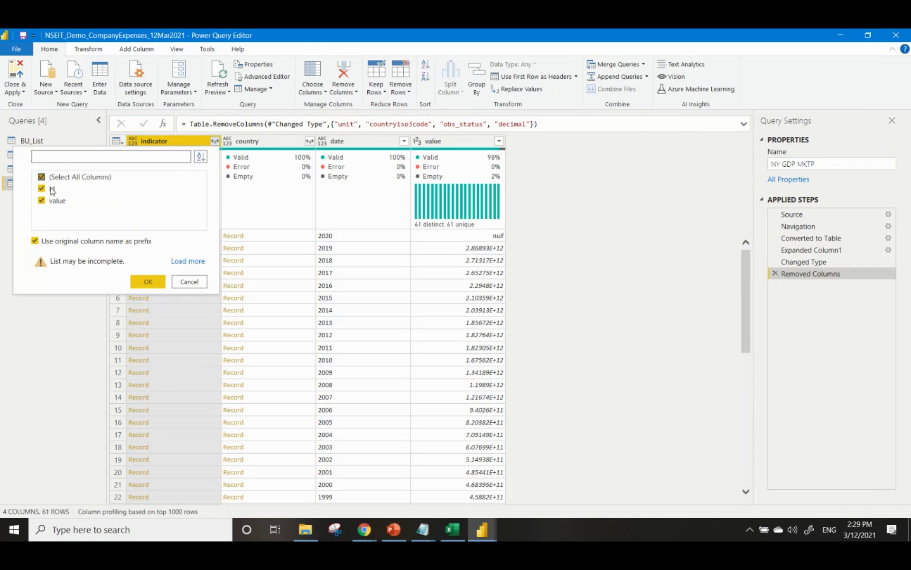
click(35, 241)
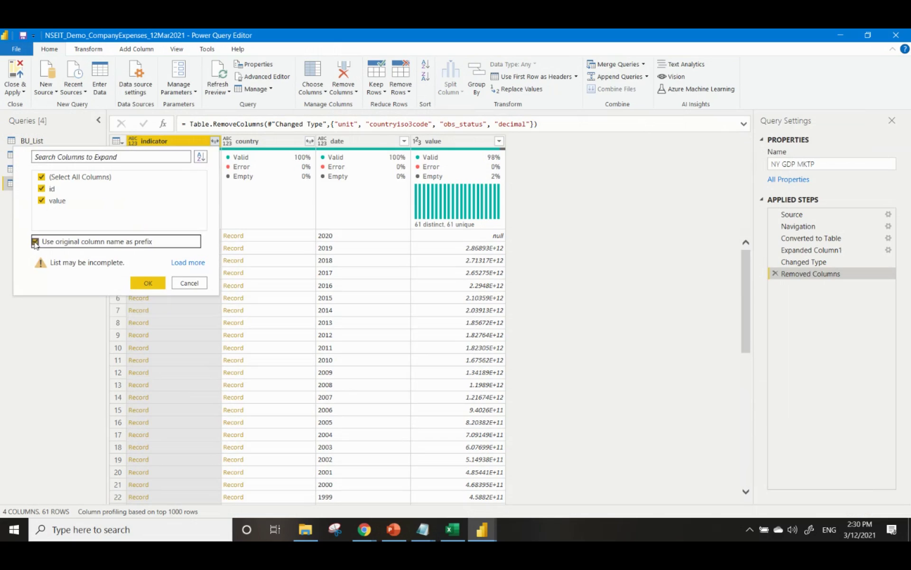
click(141, 284)
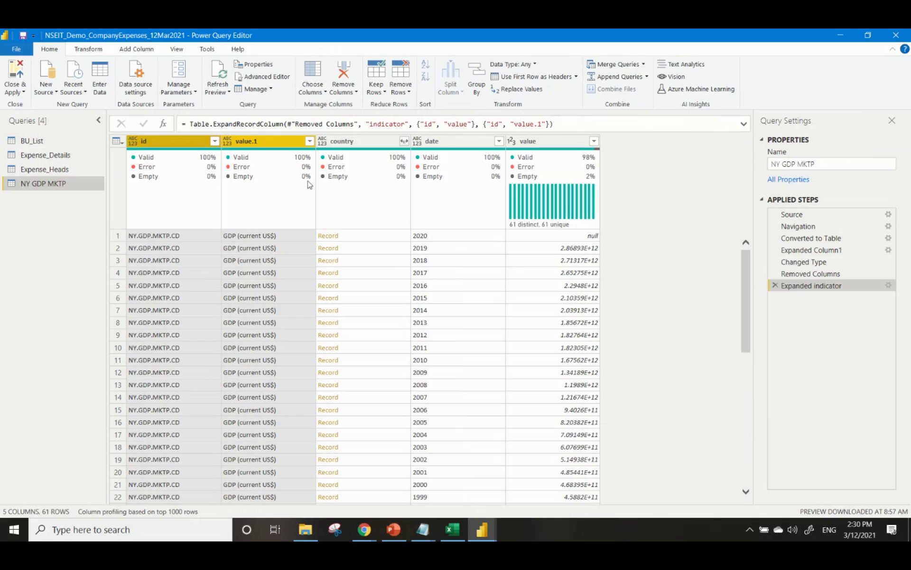
Expand the country records into their id and value fields without a column name prefix.
click(366, 142)
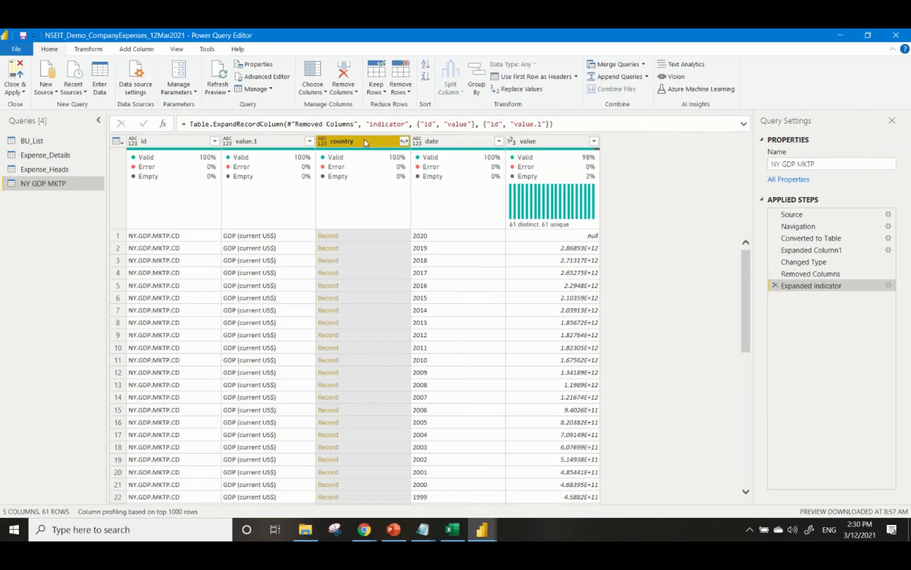
click(404, 141)
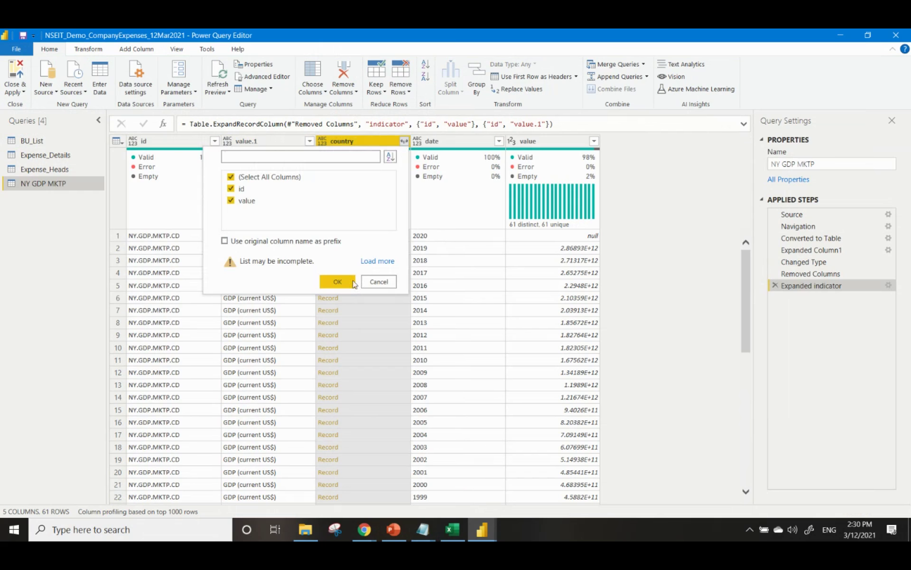
click(334, 282)
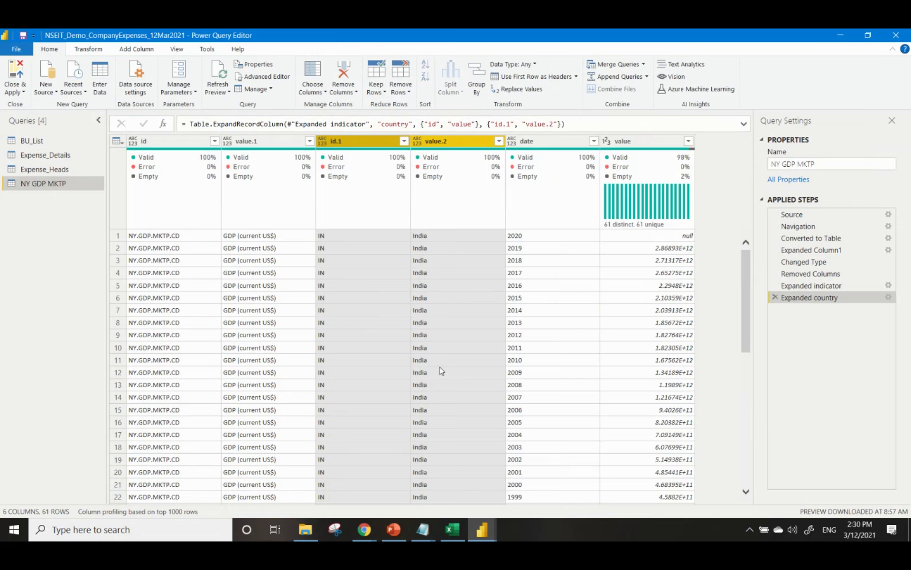
Examine the expanded rows and the distinct values in the value.2, value.1 and id columns without filtering anything.
scroll(443, 368, down, 13)
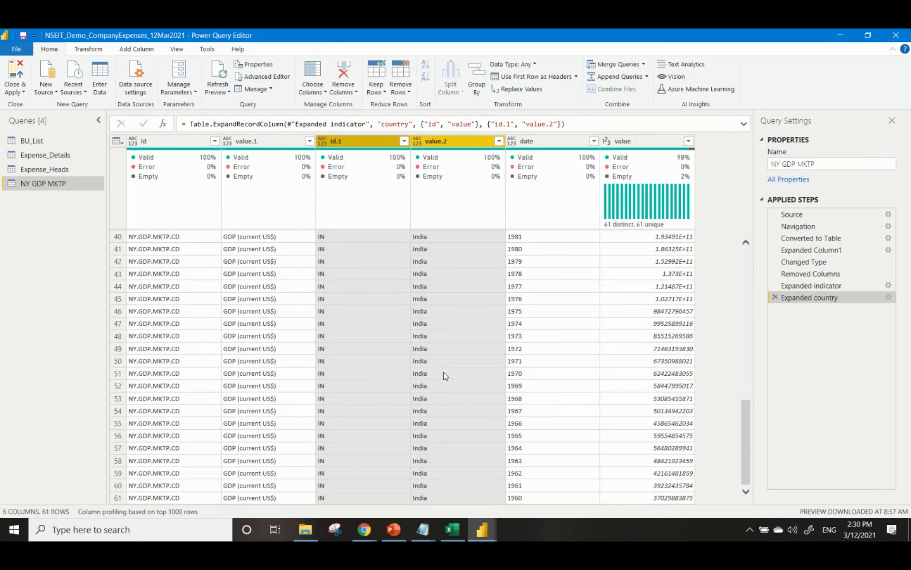
scroll(444, 375, up, 13)
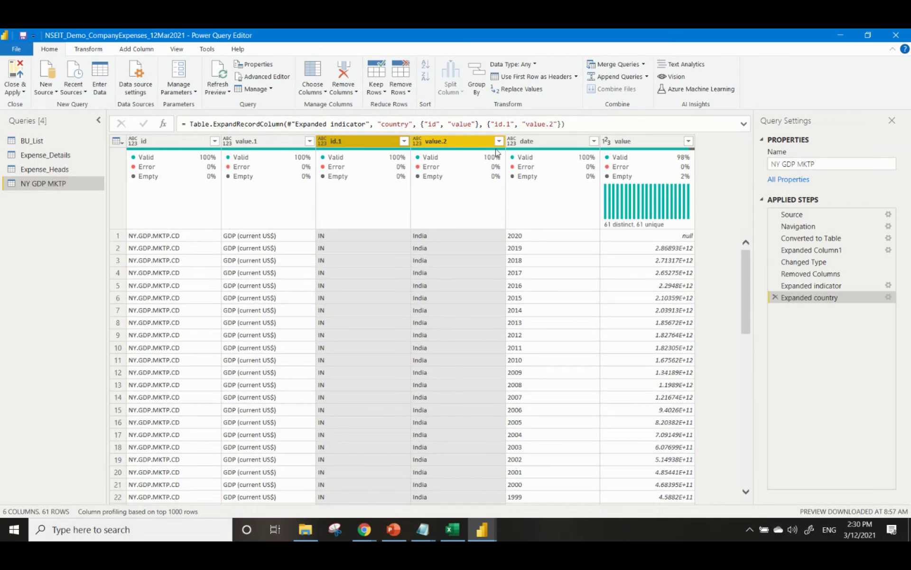
click(498, 142)
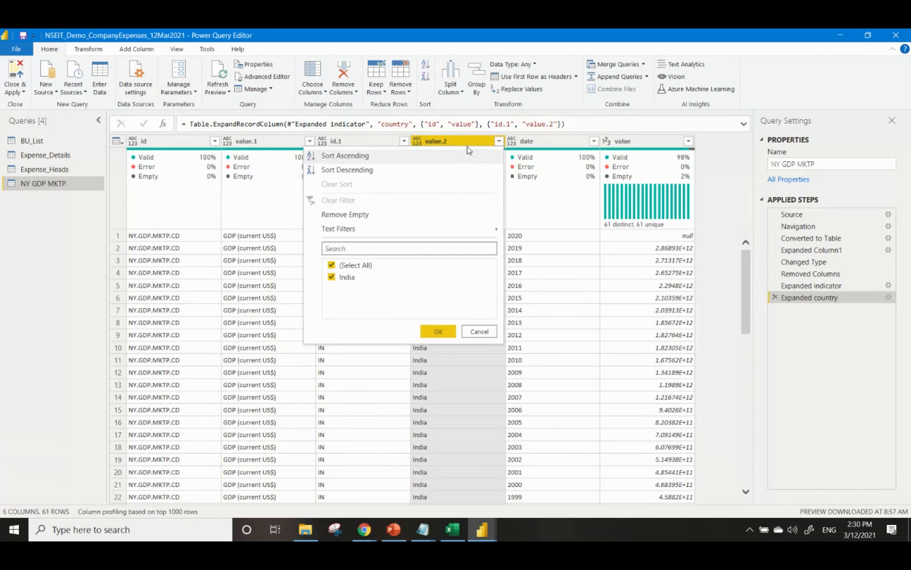
click(378, 374)
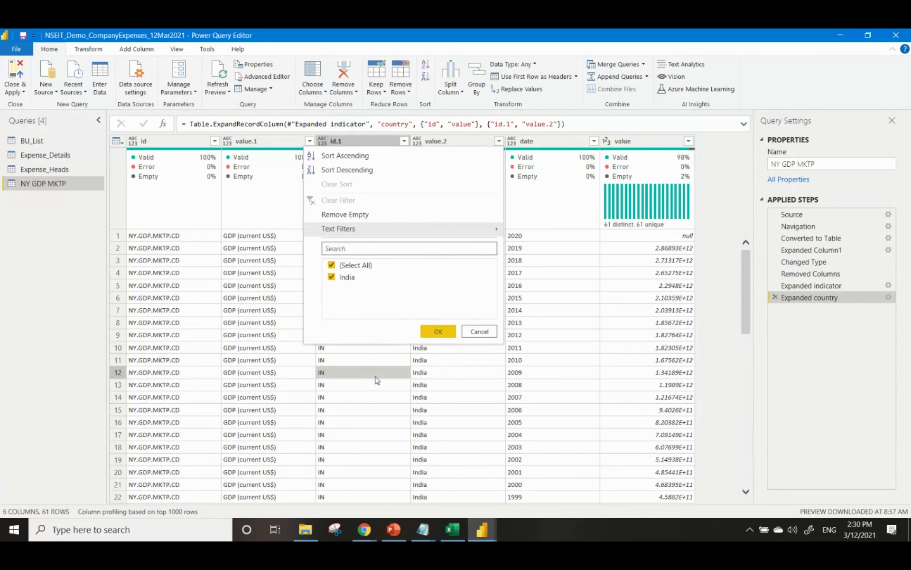
click(284, 276)
click(310, 141)
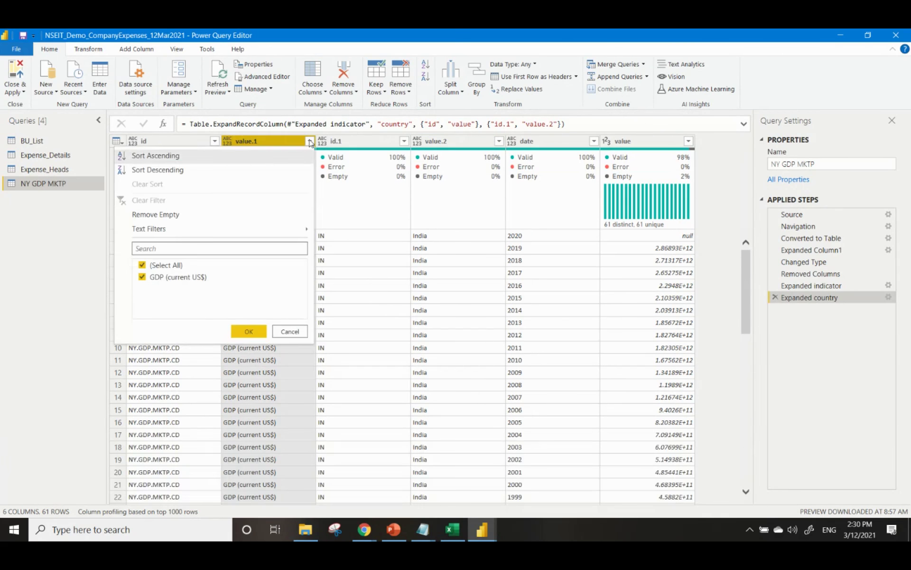
click(309, 142)
click(214, 141)
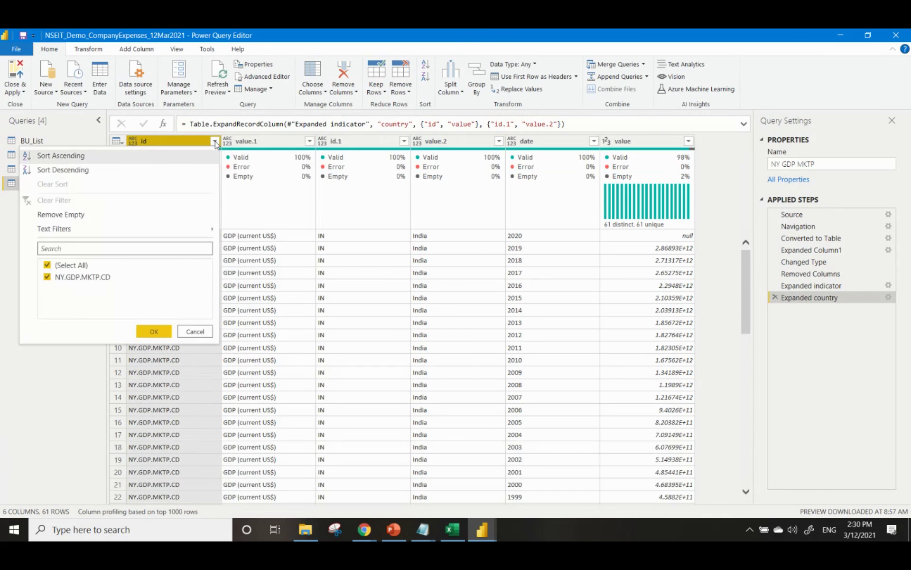
click(215, 141)
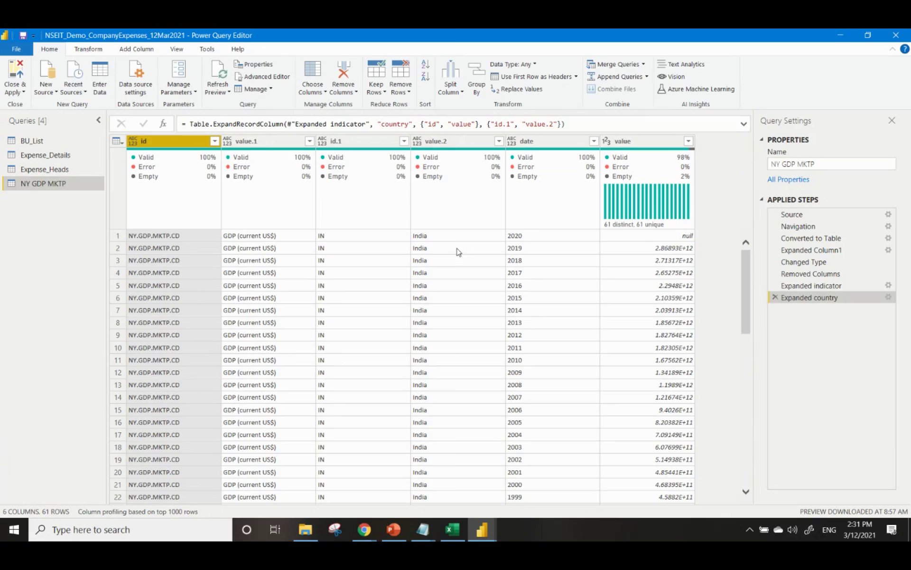
Change the date column's data type to Whole Number and look through its rows.
click(536, 141)
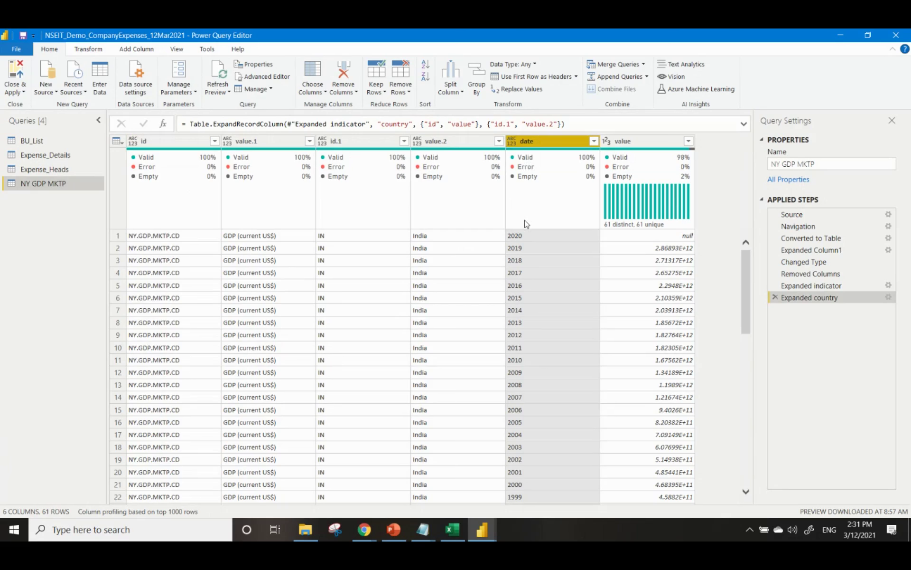
click(515, 64)
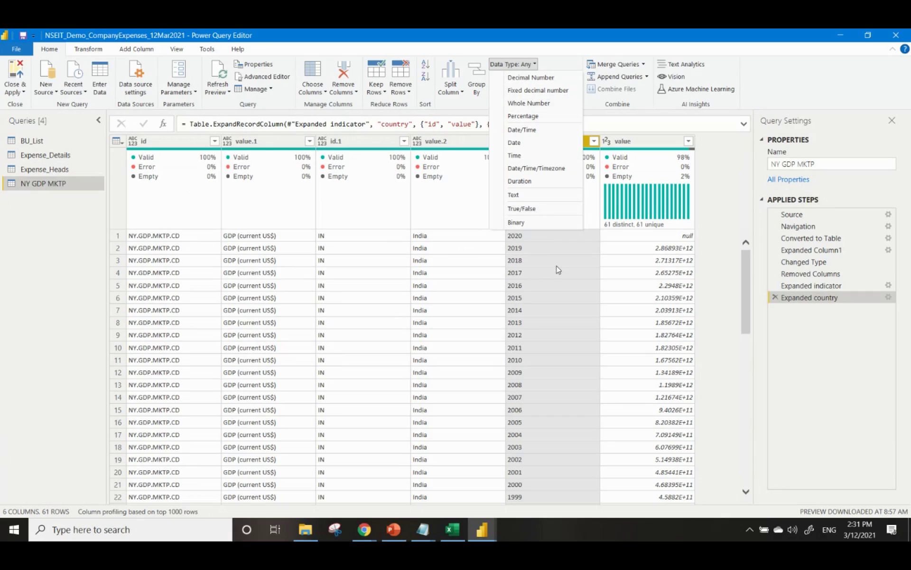
click(537, 103)
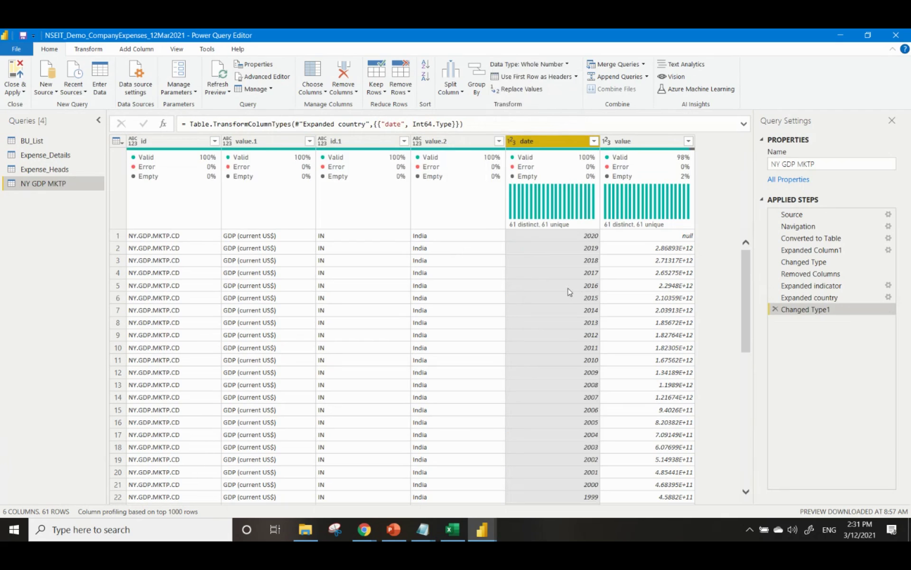
scroll(572, 360, down, 6)
scroll(579, 370, up, 6)
Keep only the date and value columns by removing all other columns.
ctrl+click(648, 141)
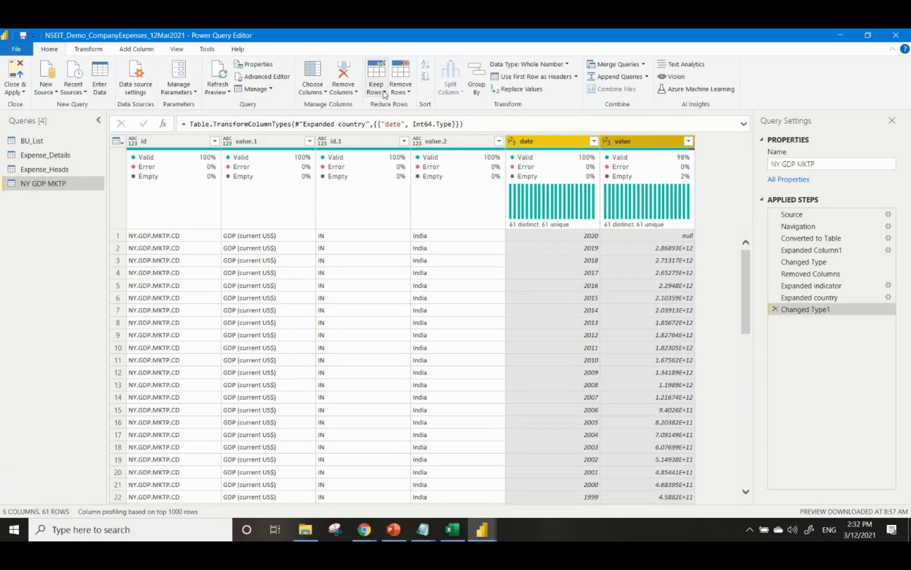
click(350, 94)
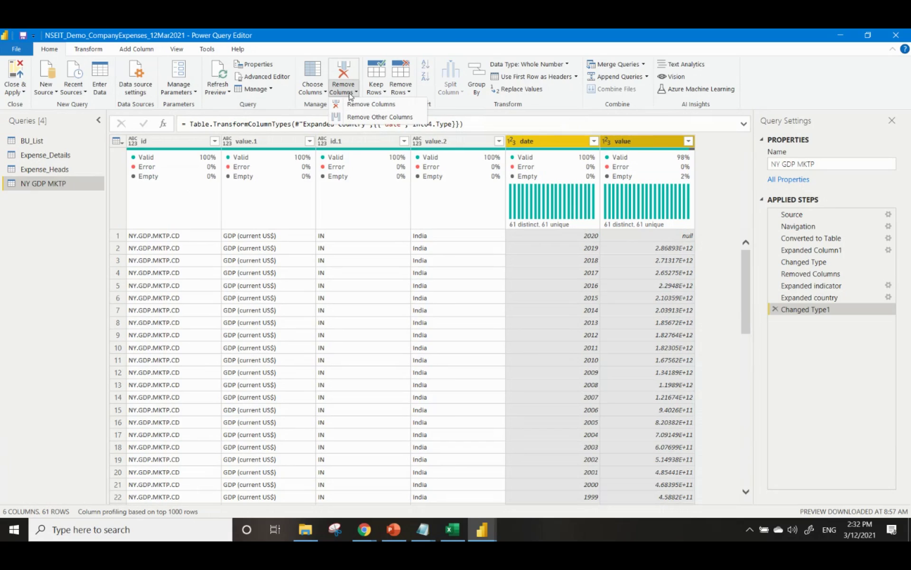
click(373, 119)
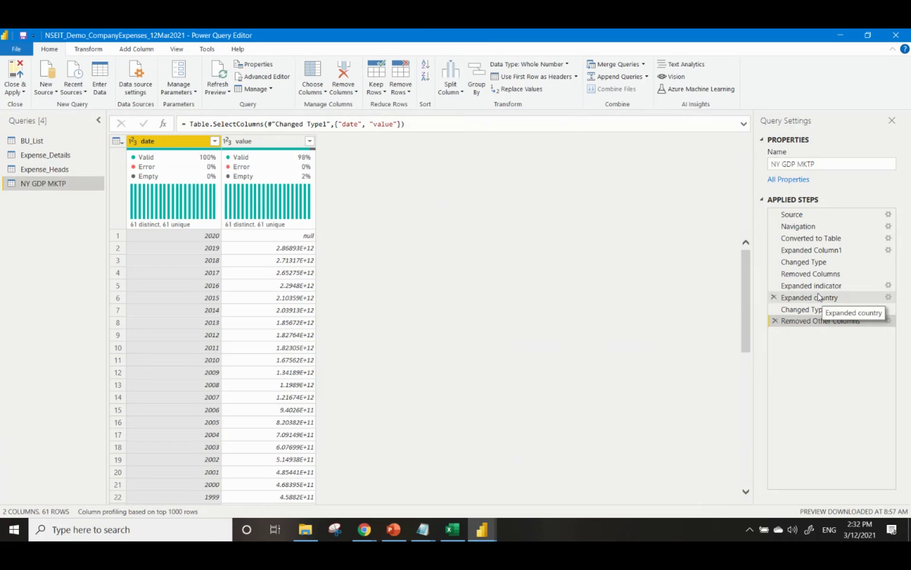
Review each applied step of the NY GDP MKTP query in order, from Source through Removed Other Columns.
click(816, 216)
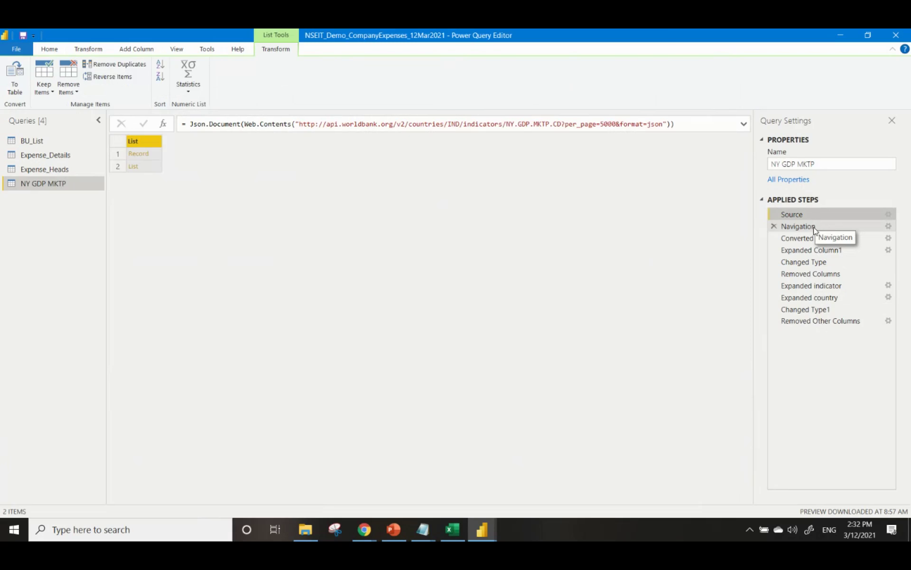
click(815, 228)
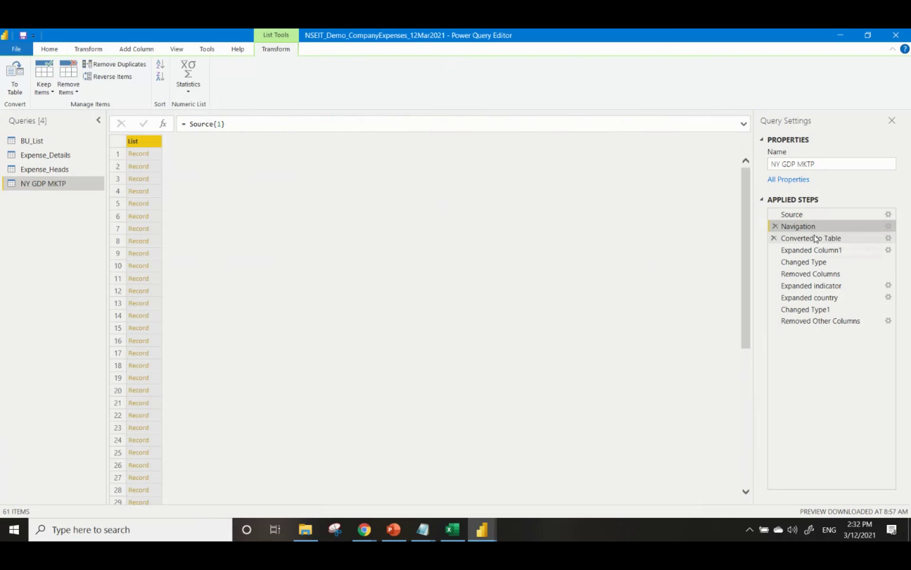
click(816, 238)
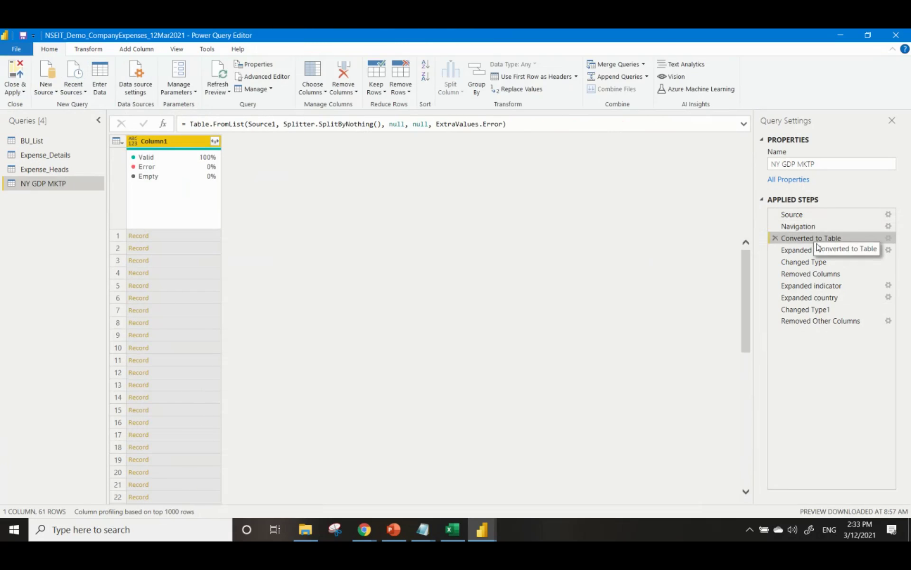
click(818, 250)
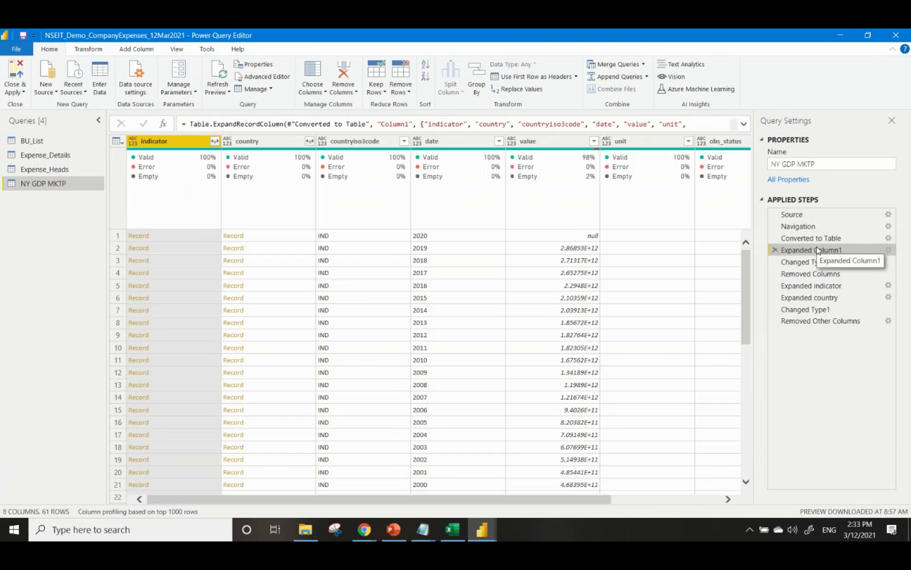
click(811, 267)
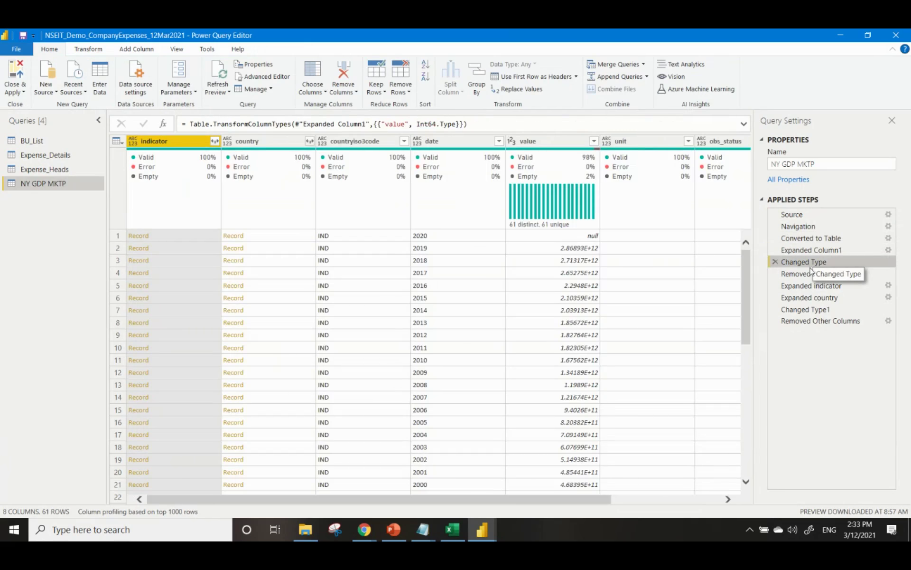
click(810, 275)
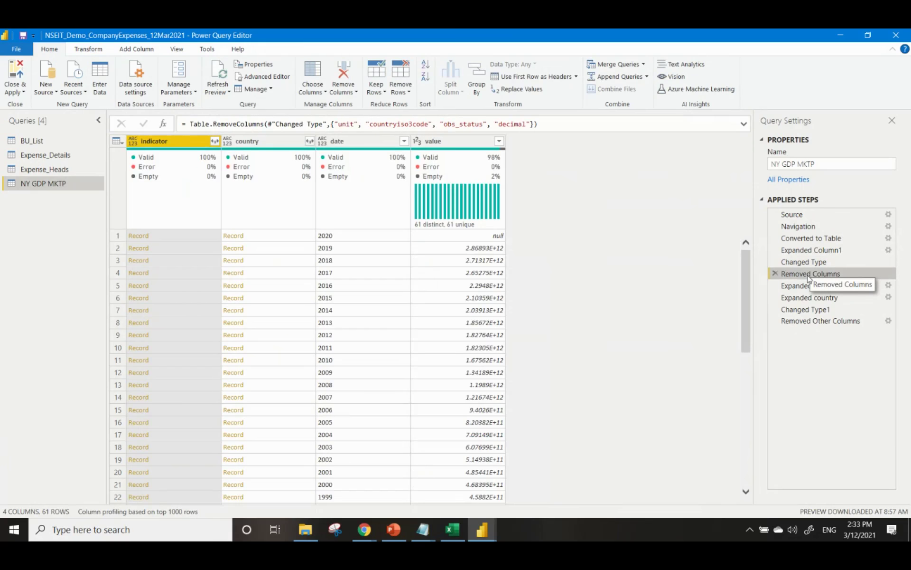
click(810, 286)
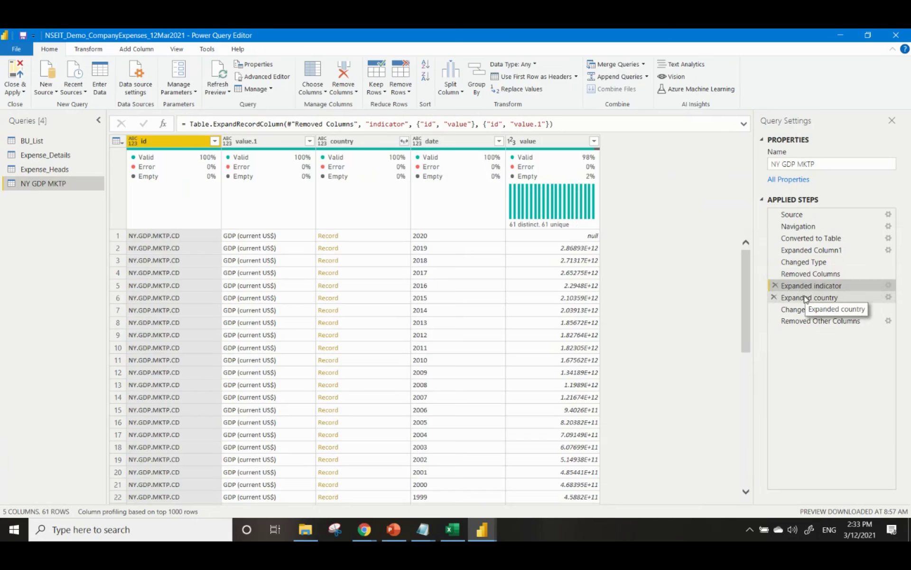
click(807, 299)
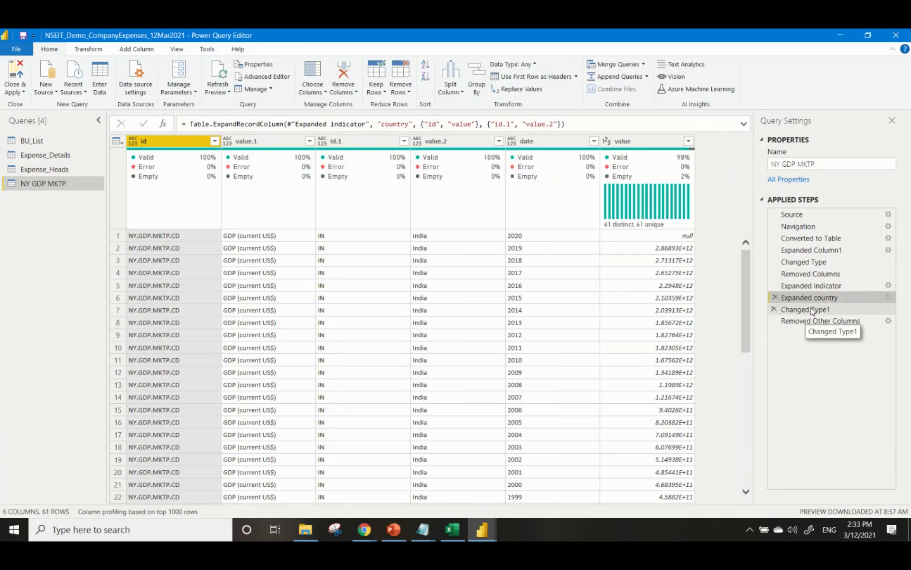
click(813, 310)
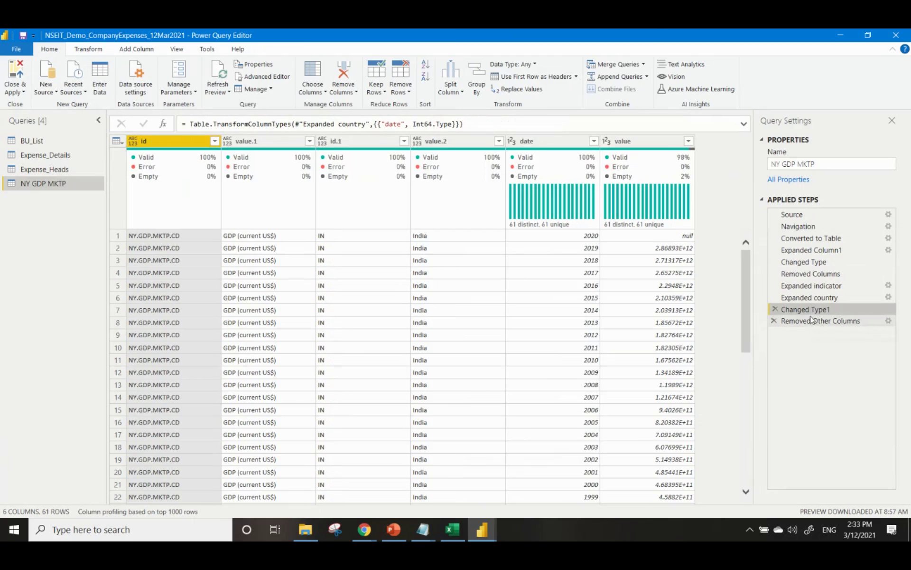
click(811, 321)
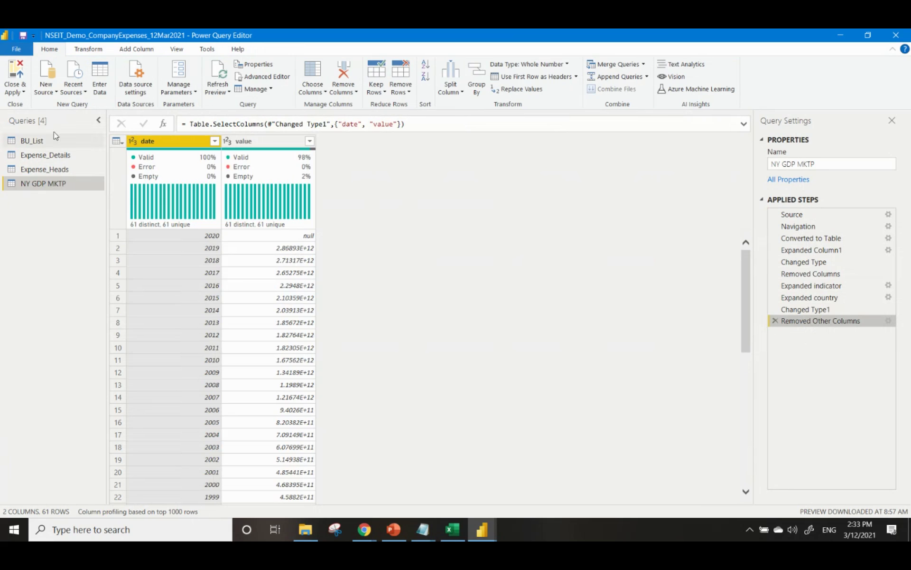
Close the query editor applying the changes, and rename report Page 2 as GDP.
click(15, 92)
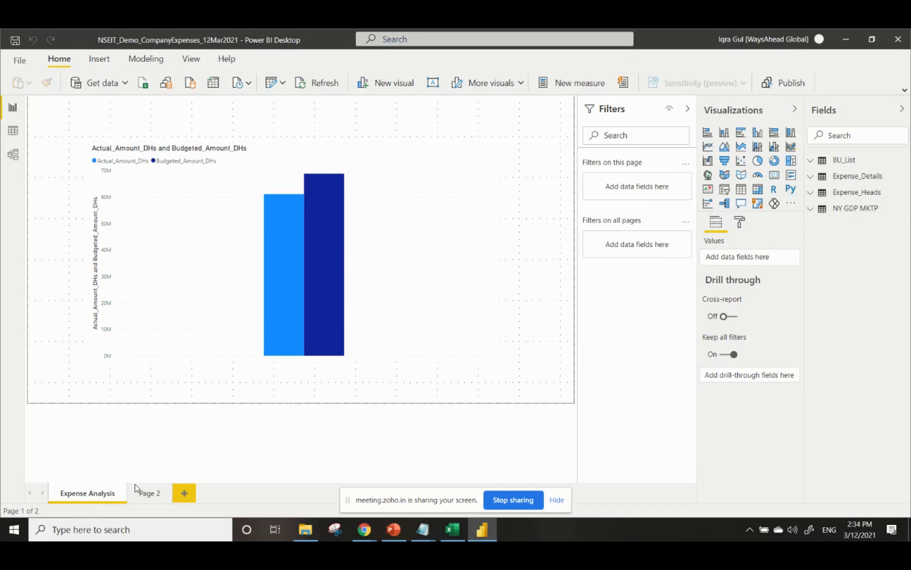
click(145, 494)
text(GDP)
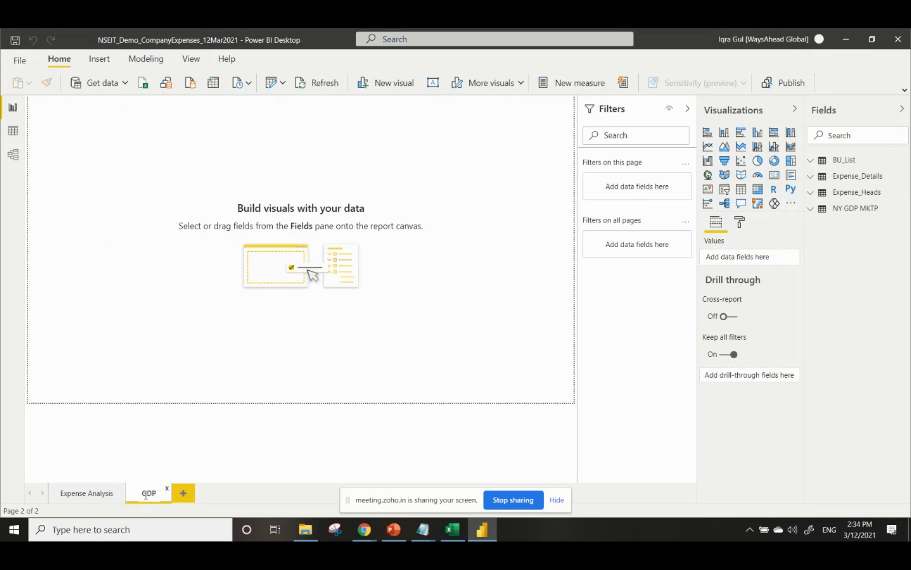
key(Return)
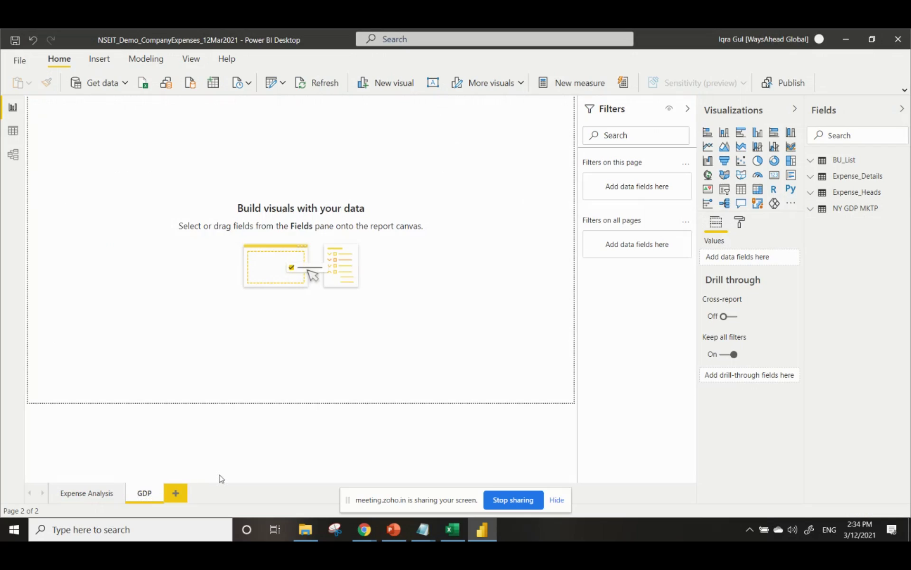
Create a clustered column chart on the GDP page with NY GDP MKTP value as values and date on the axis.
click(810, 210)
drag(861, 243, 402, 295)
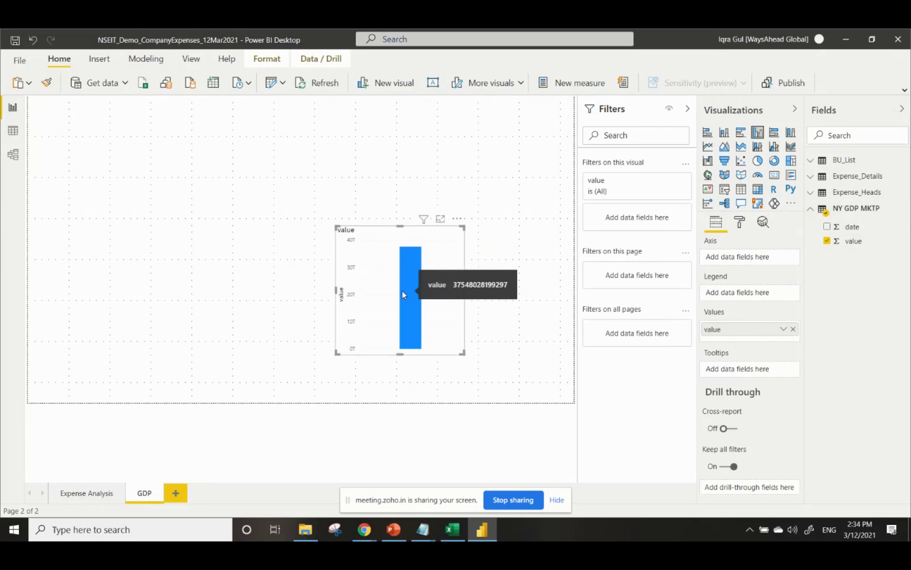
drag(850, 227, 717, 258)
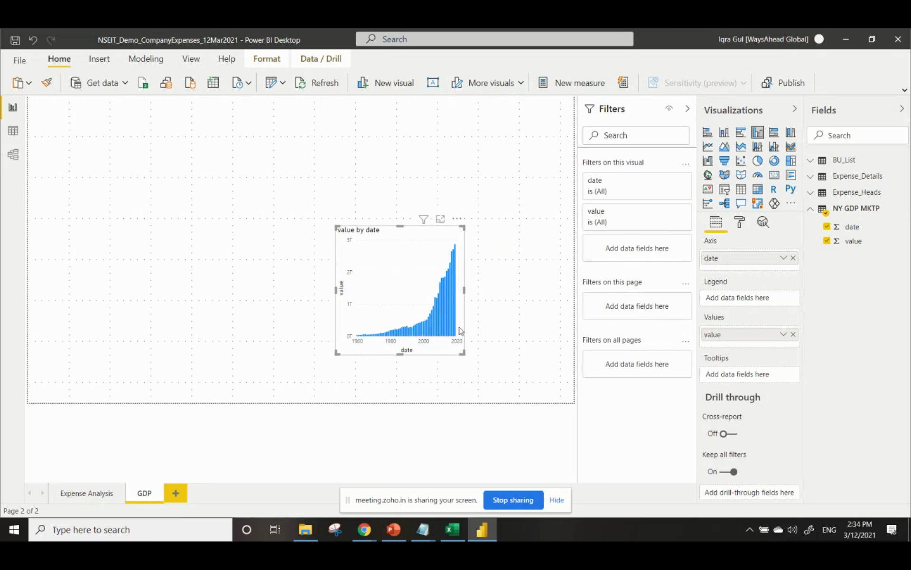
Move and enlarge the value by date column chart so that it fills the whole GDP page.
drag(332, 354, 29, 375)
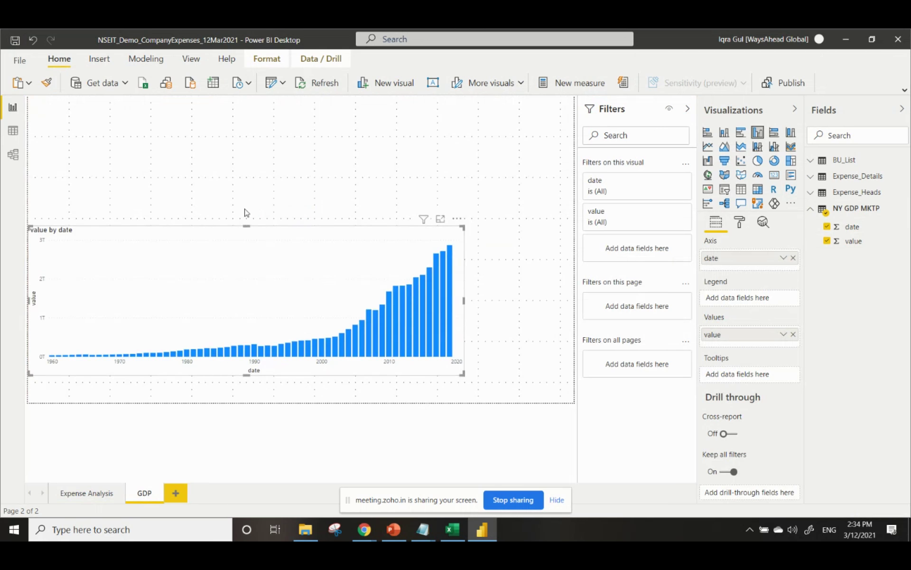
drag(247, 226, 246, 118)
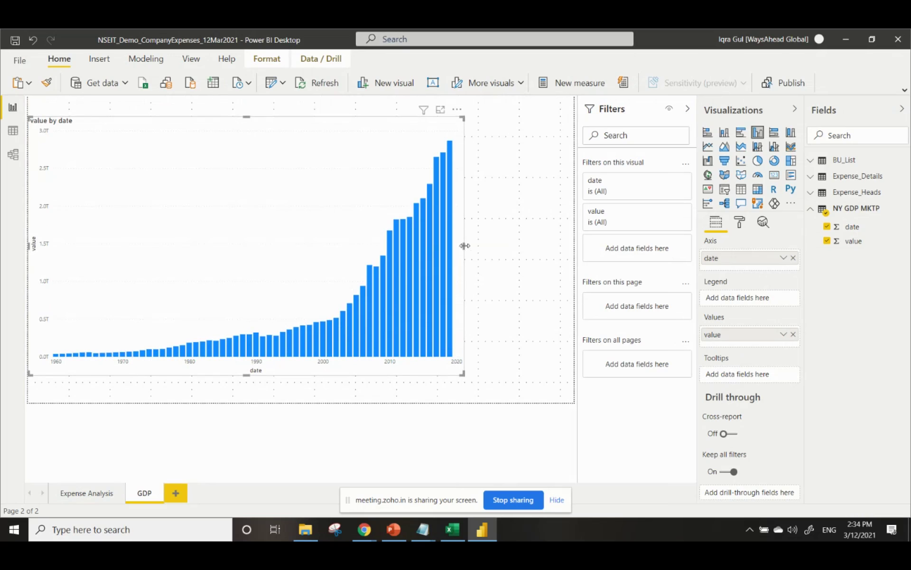
drag(465, 244, 601, 250)
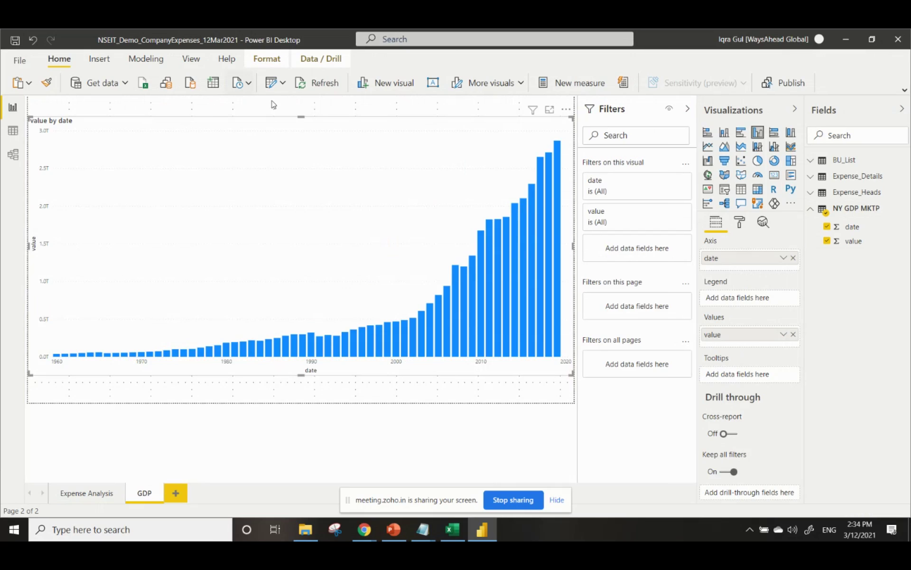
drag(267, 130, 270, 109)
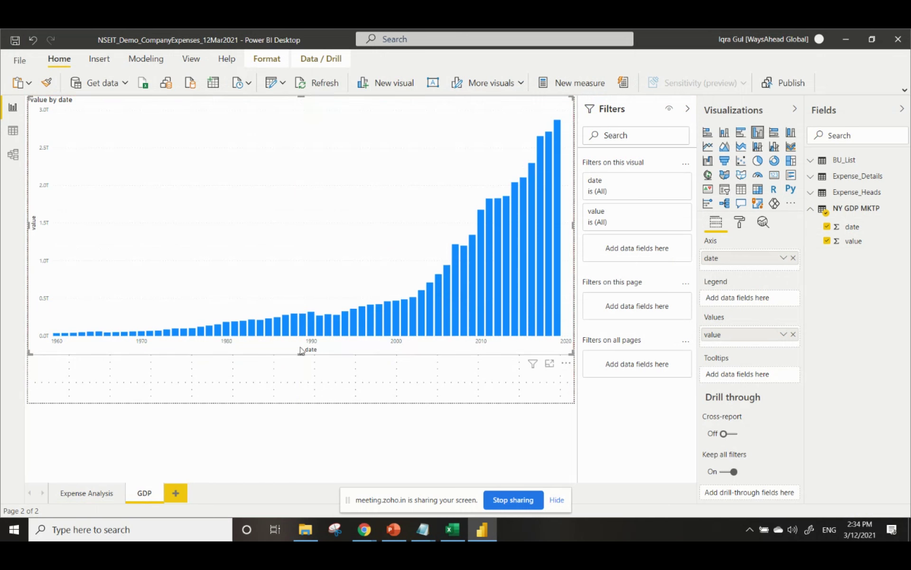
drag(301, 354, 304, 403)
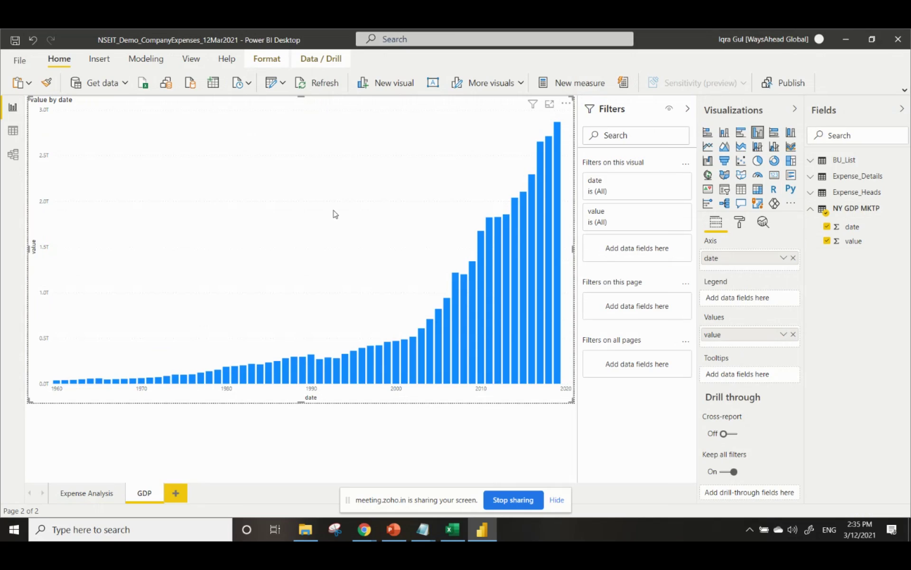
click(289, 445)
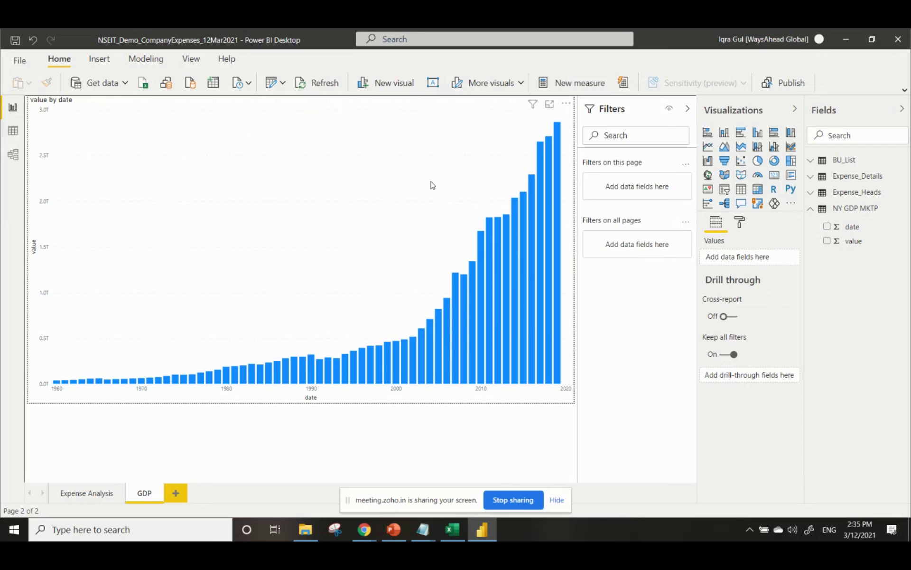
click(457, 118)
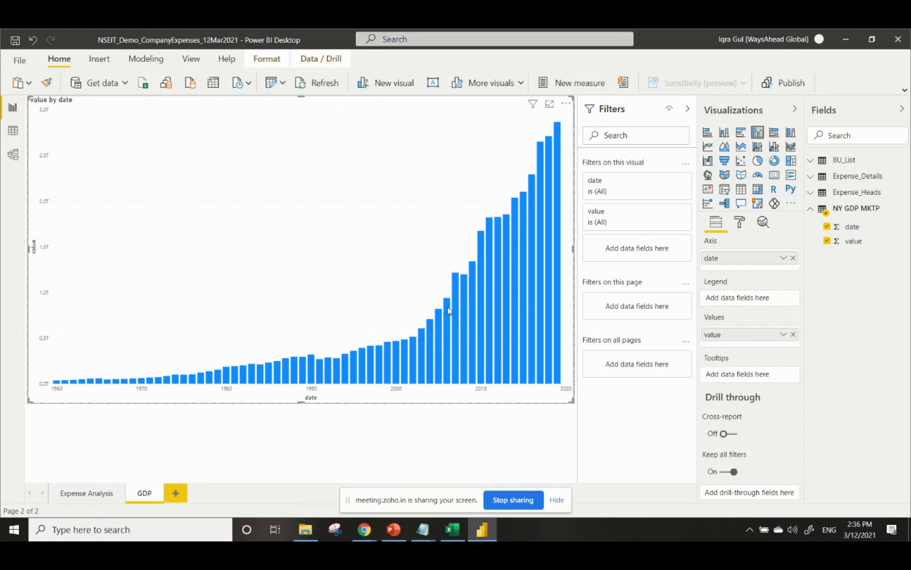
mouse_move(450, 311)
click(909, 529)
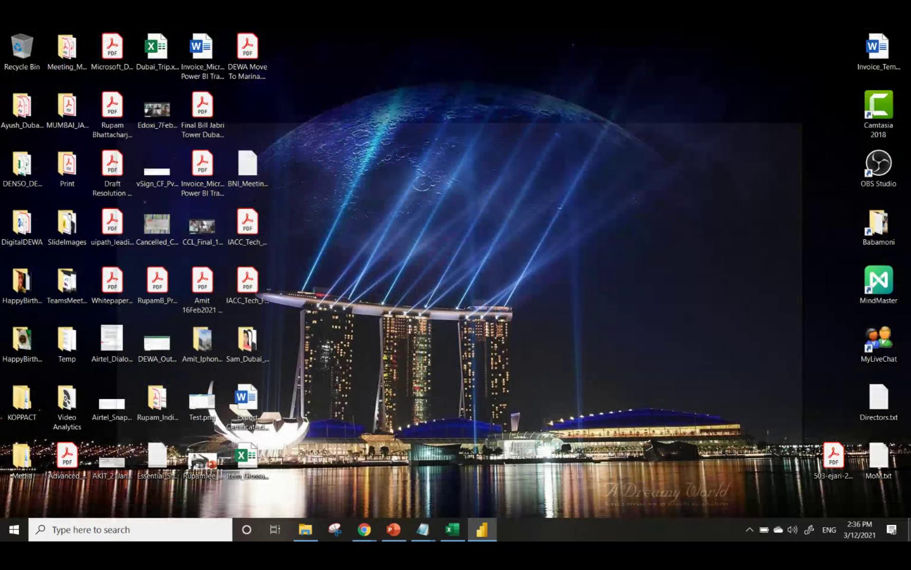
click(909, 529)
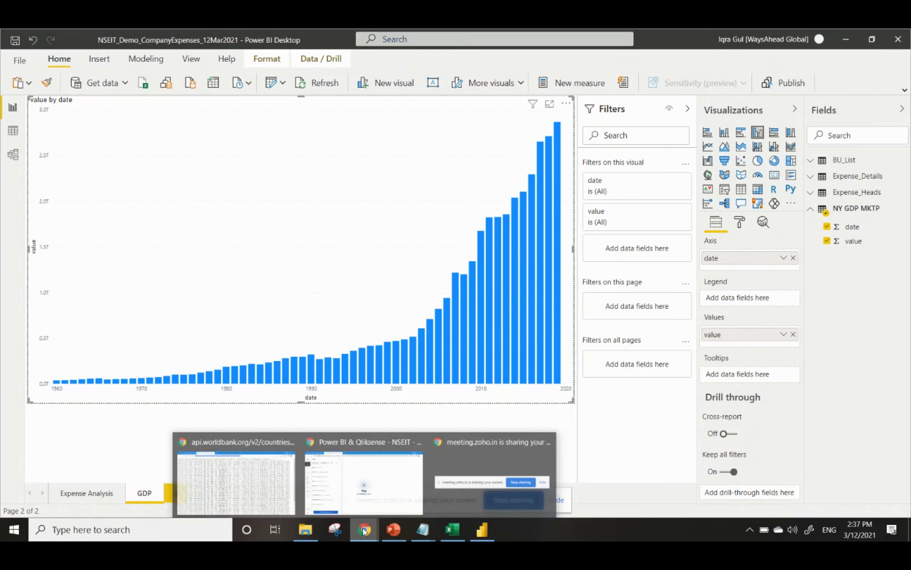
Switch to the Zoho Meeting window in Chrome and check the attendee list and the unanswered Q&A messages.
click(374, 514)
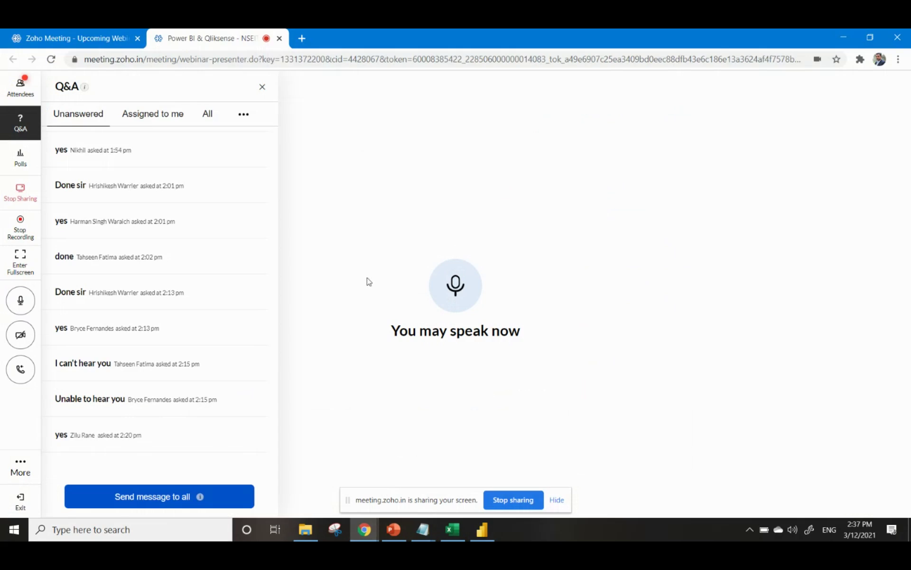
mouse_move(236, 378)
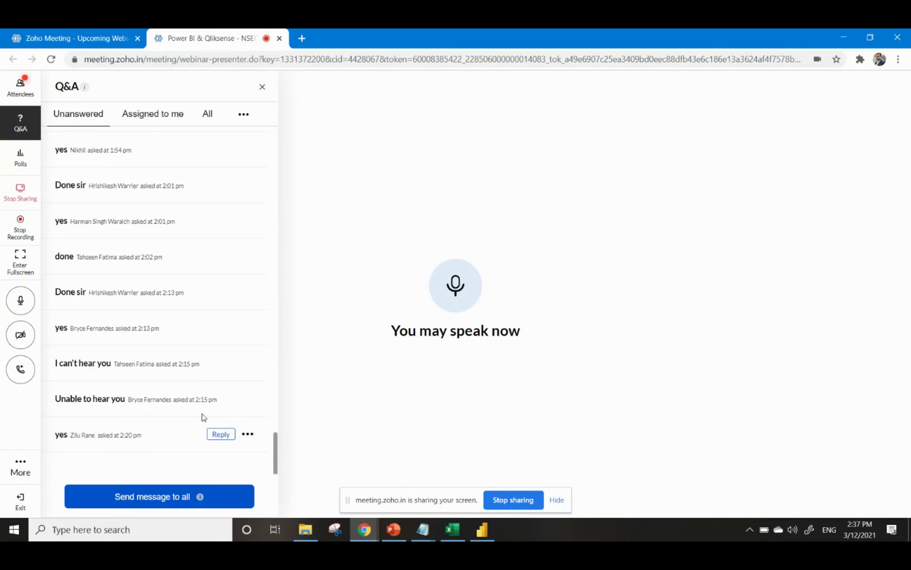
click(12, 86)
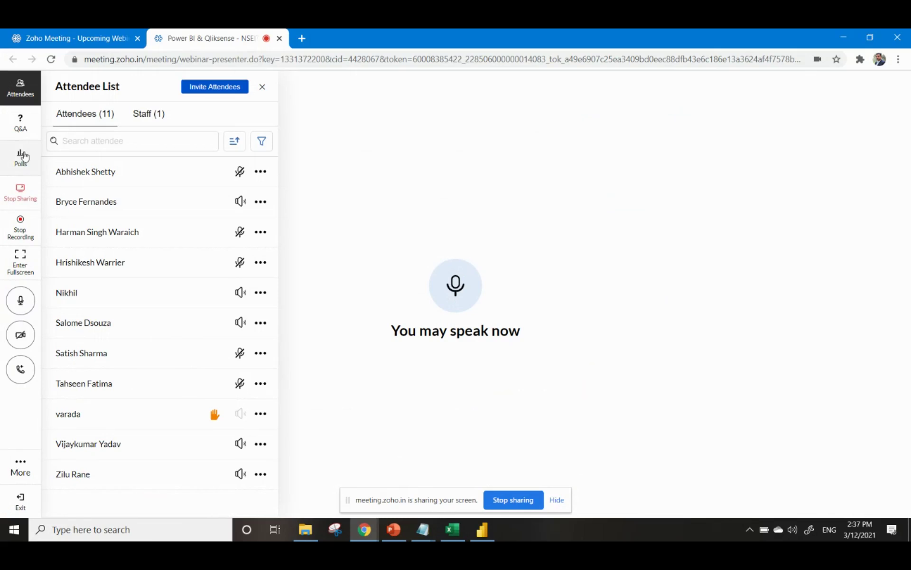
click(25, 133)
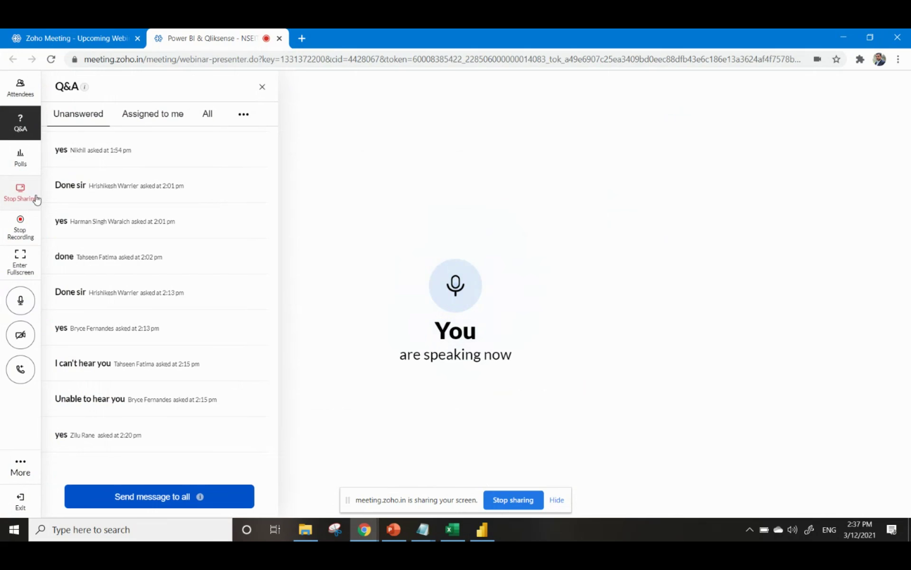
Close the NSEIT_Demo_CompanyExpenses_12Mar2021 report in Power BI Desktop and recheck the Zoho Meeting attendee list and Q&A.
click(482, 531)
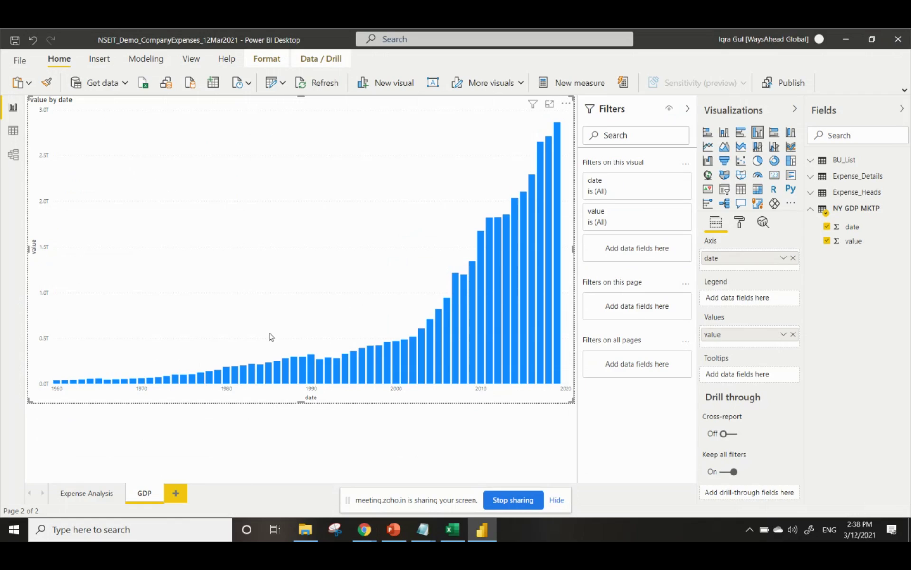
click(899, 41)
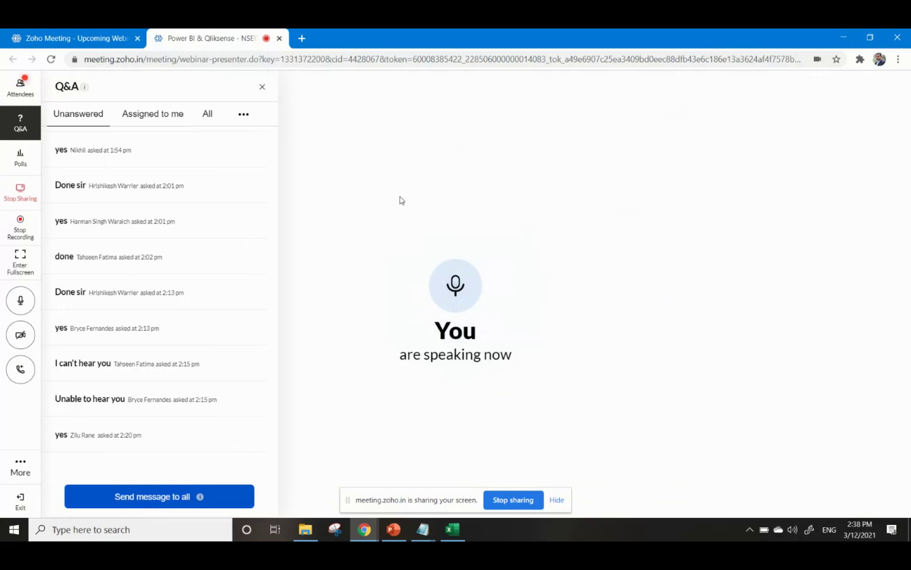
click(10, 95)
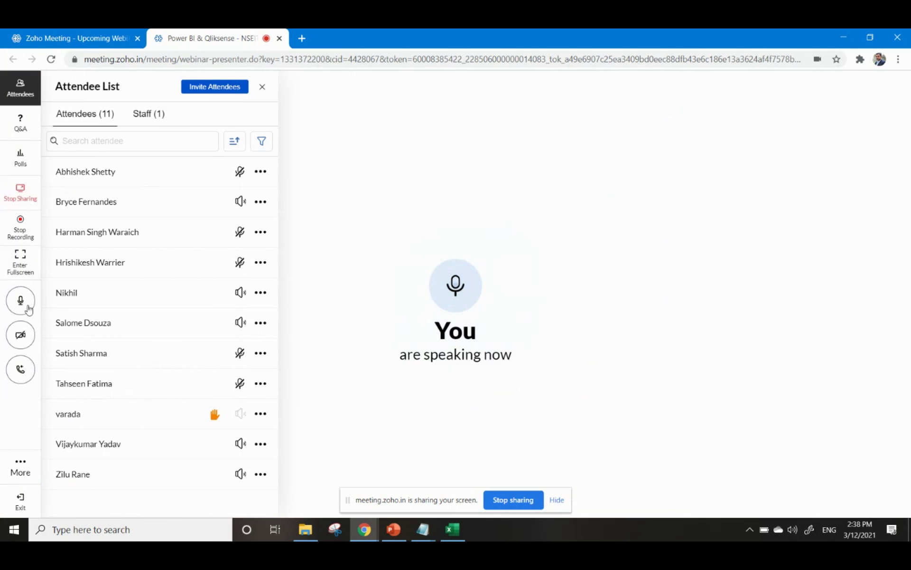
click(21, 123)
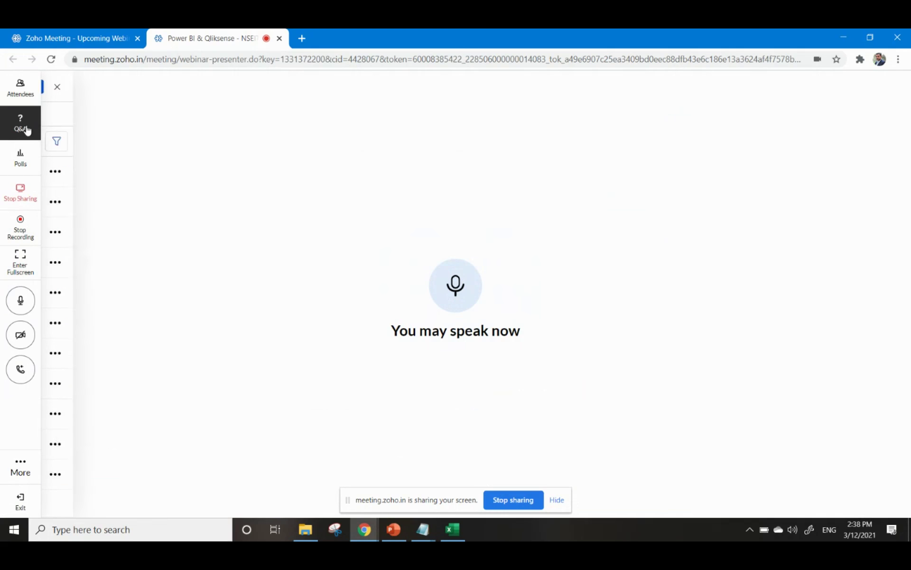
Switch to the _Analytics_MasterDatasets_RB2021V12 folder in File Explorer and select the HumanCapital folder.
click(842, 40)
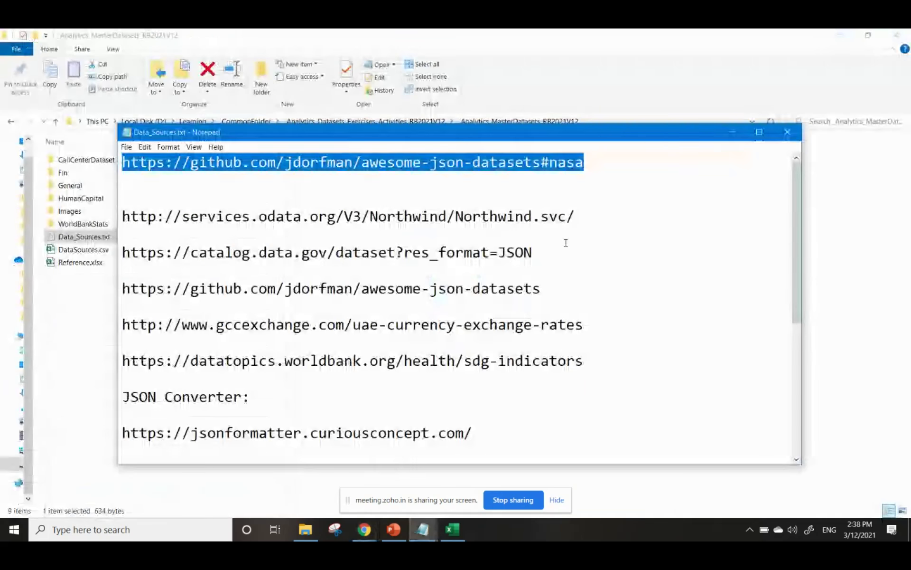
click(605, 238)
click(52, 336)
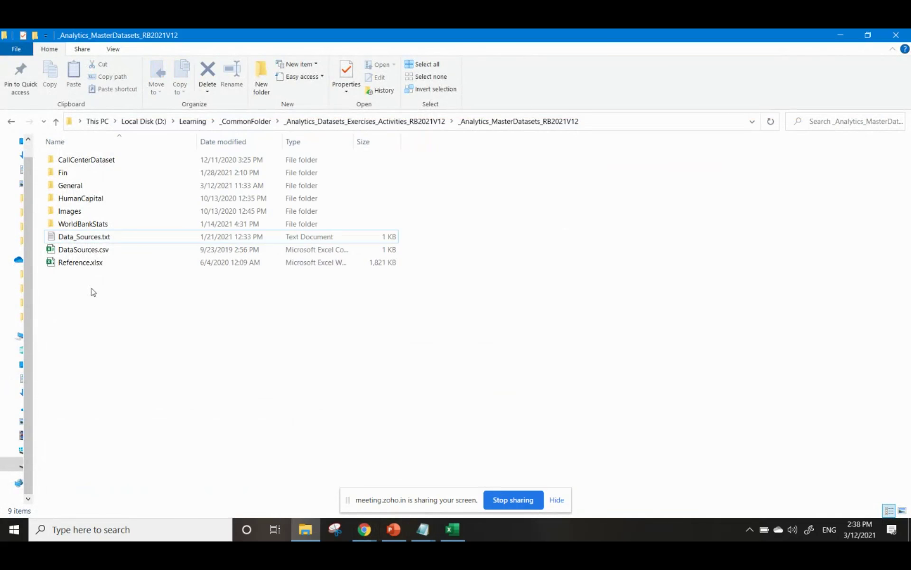
click(106, 199)
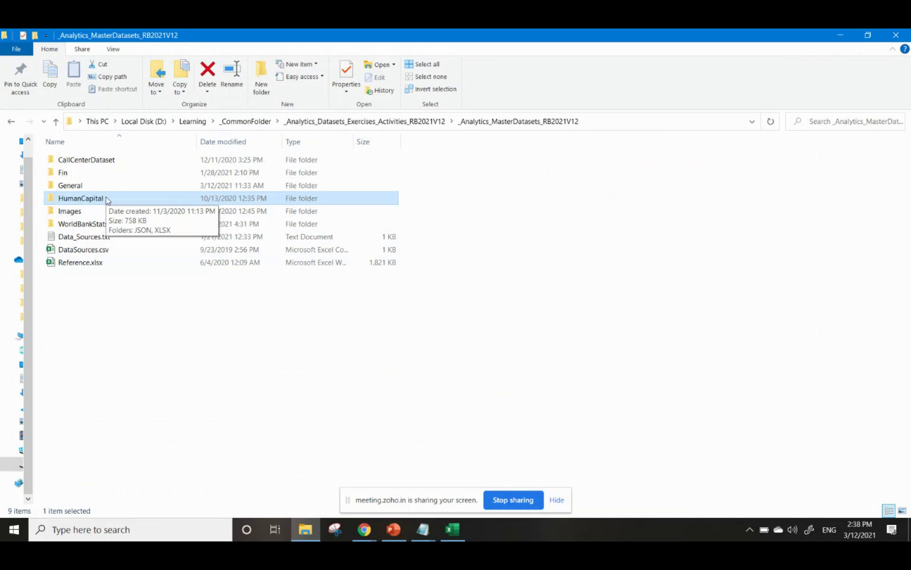
Open the Core_HR.csv file from the XLSX subfolder of HumanCapital.
double_click(106, 199)
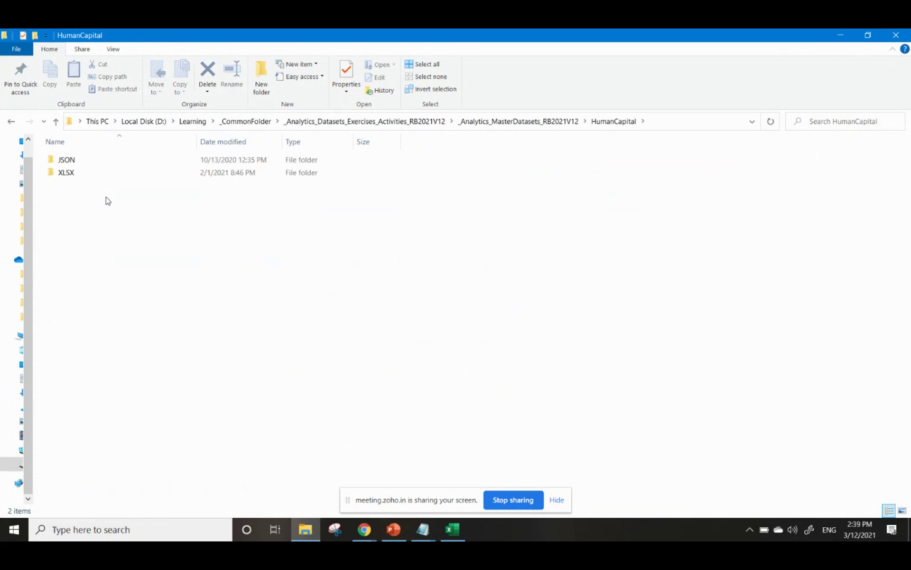
click(72, 178)
click(80, 162)
click(81, 178)
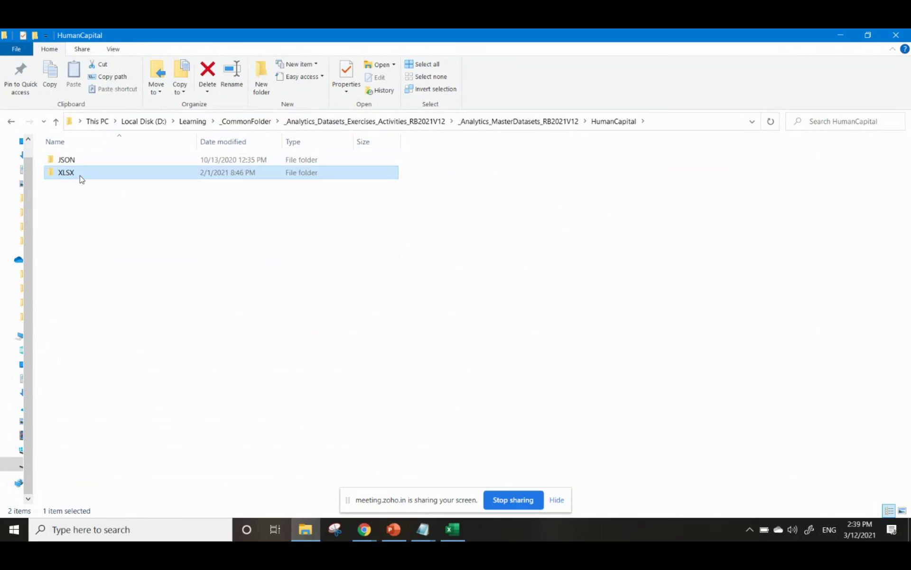
double_click(82, 179)
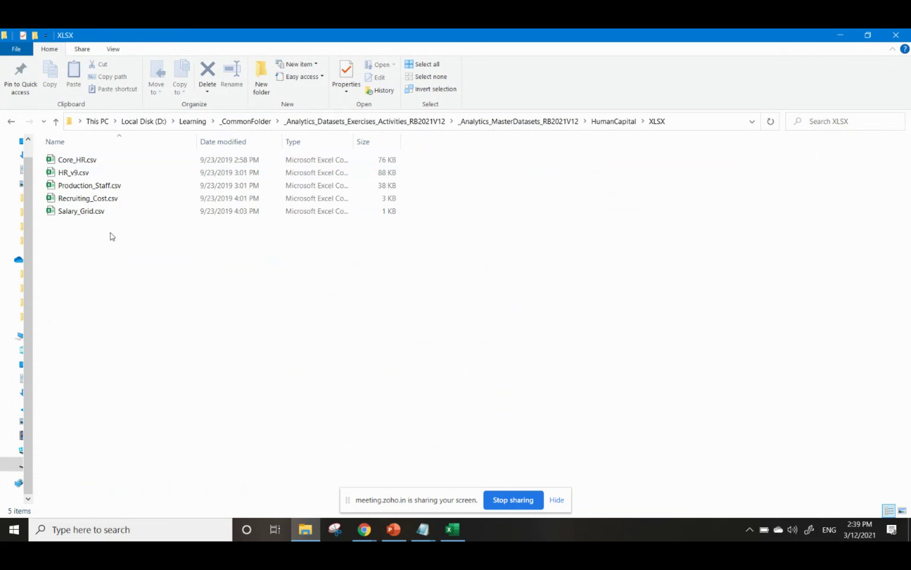
click(77, 162)
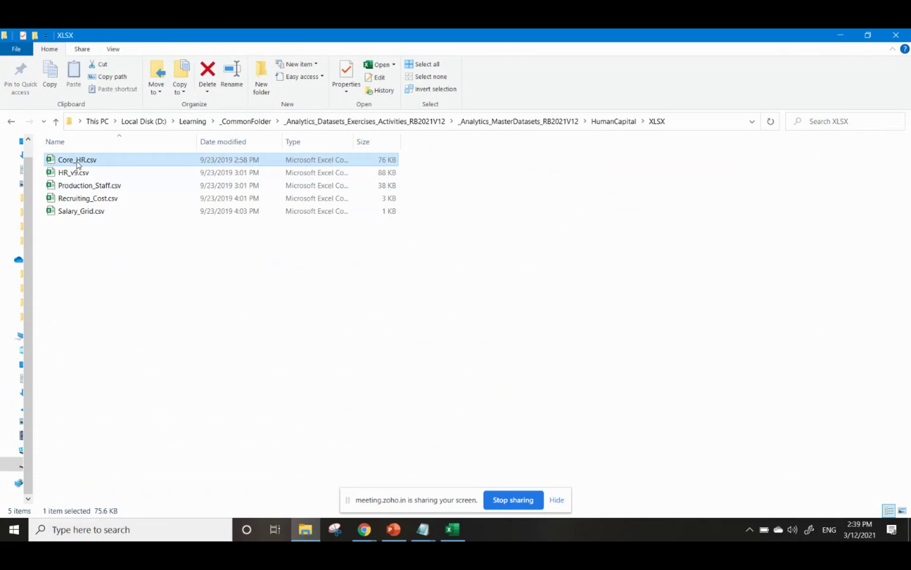
double_click(103, 163)
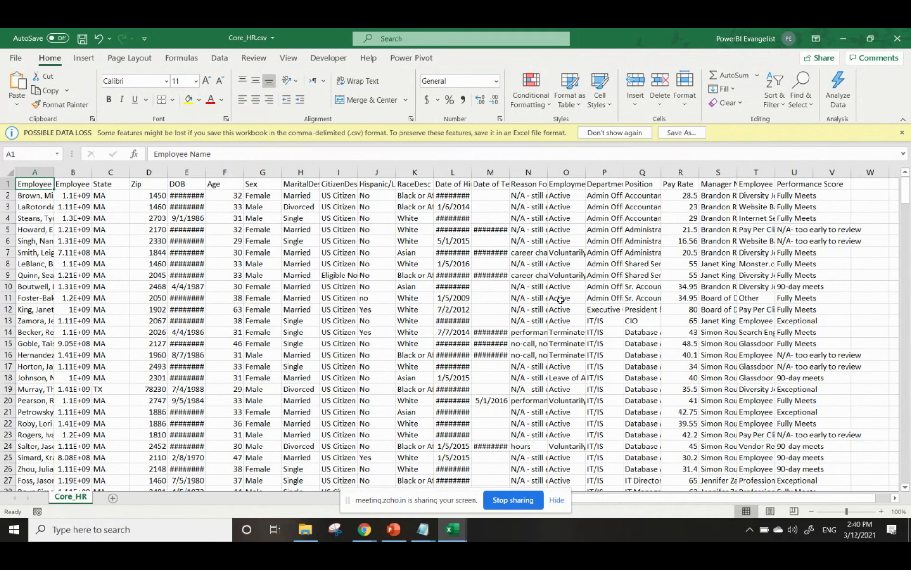
Widen the Employee Source column to examine its entries, and close Core_HR.csv without saving.
drag(777, 174, 873, 175)
click(807, 172)
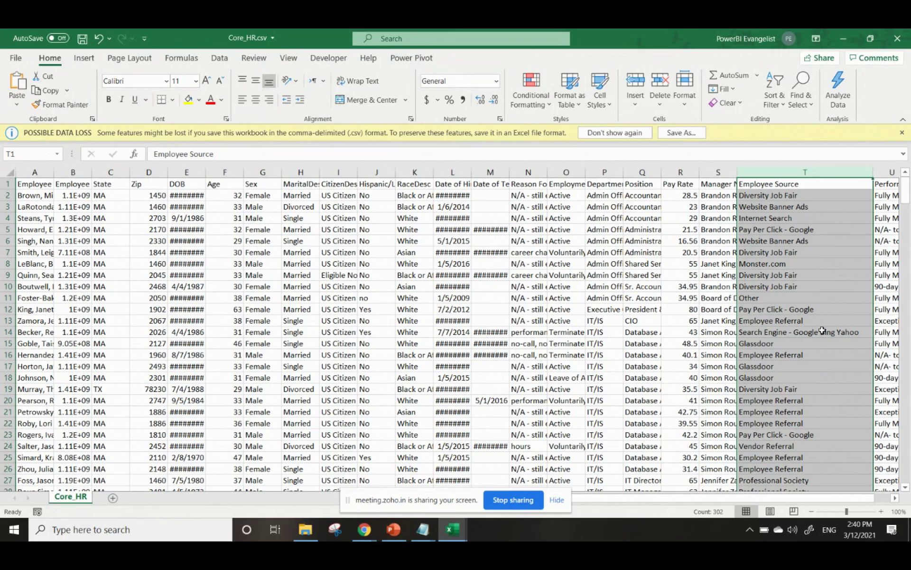
click(898, 39)
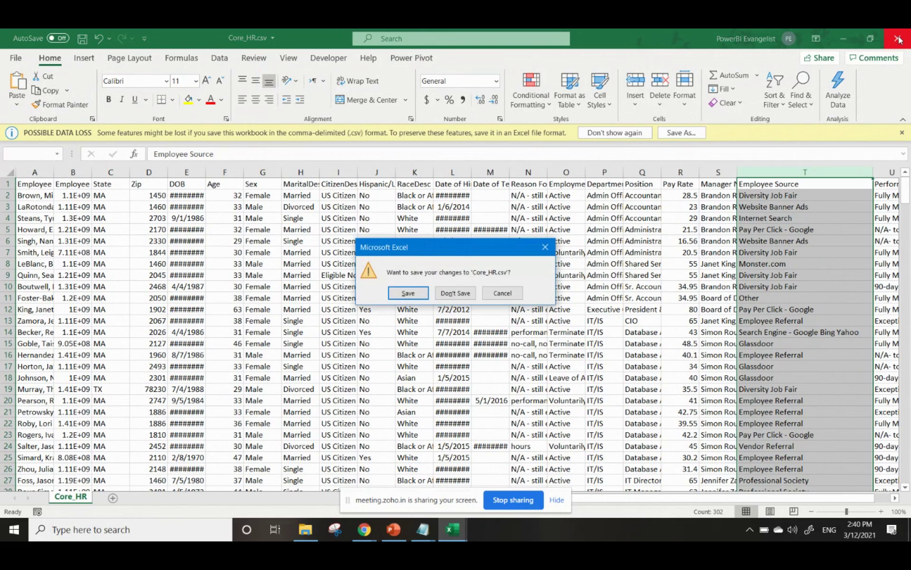
click(464, 294)
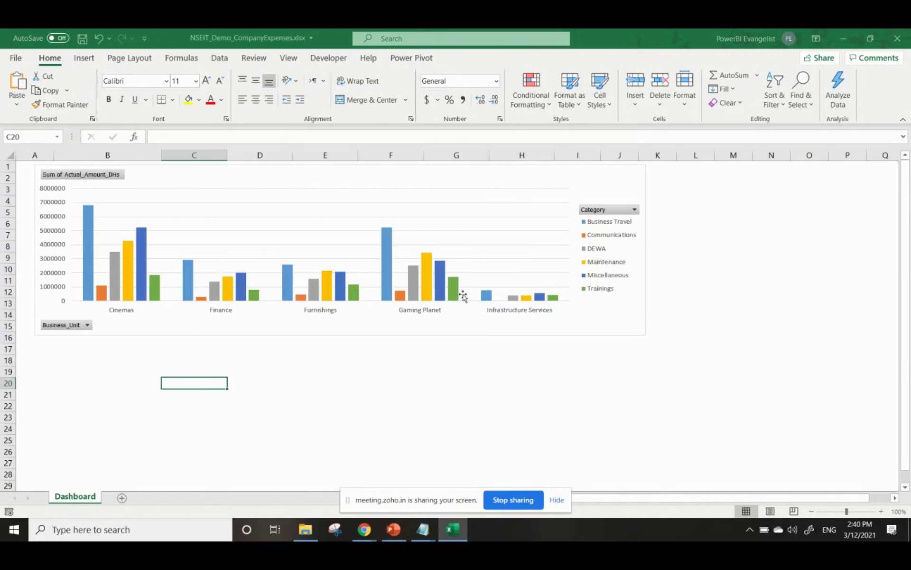
Close the NSEIT_Demo_CompanyExpenses.xlsx workbook and return to the XLSX folder in File Explorer.
click(860, 212)
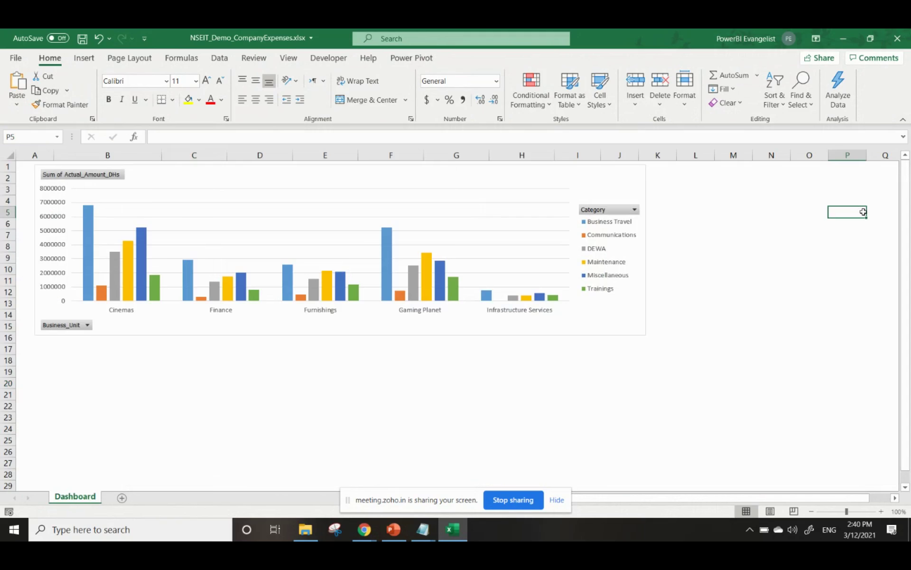
click(898, 39)
click(414, 306)
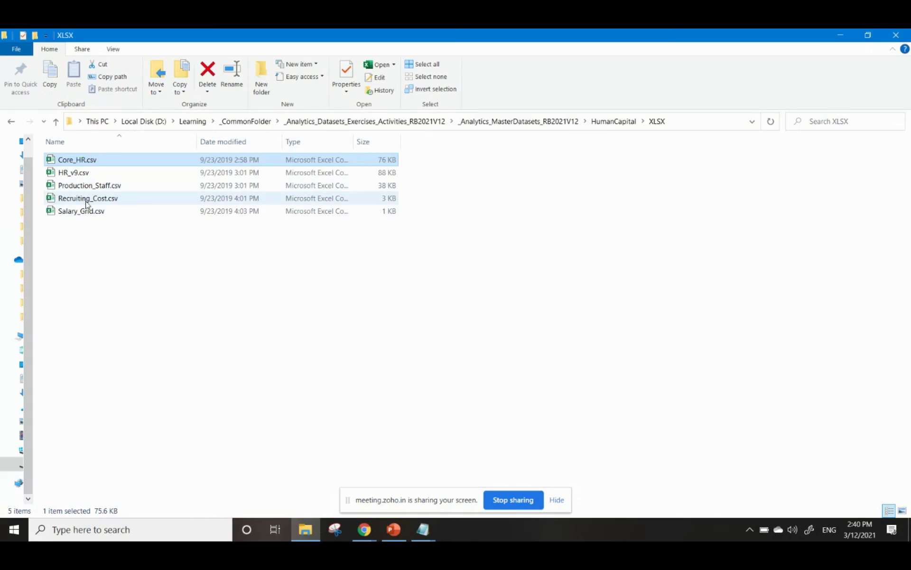
Open Recruiting_Cost.csv in a maximized window and examine the cost values in the January to April columns.
double_click(86, 201)
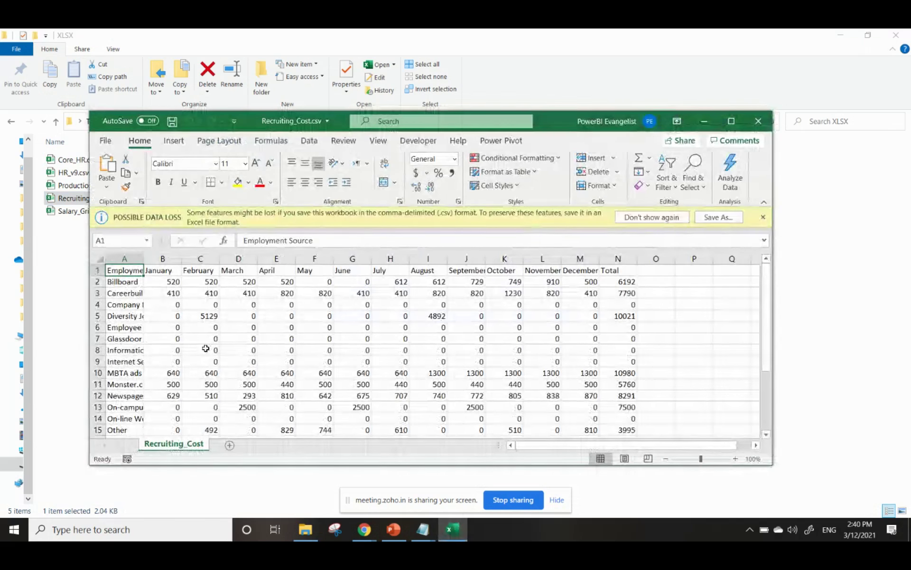
click(731, 121)
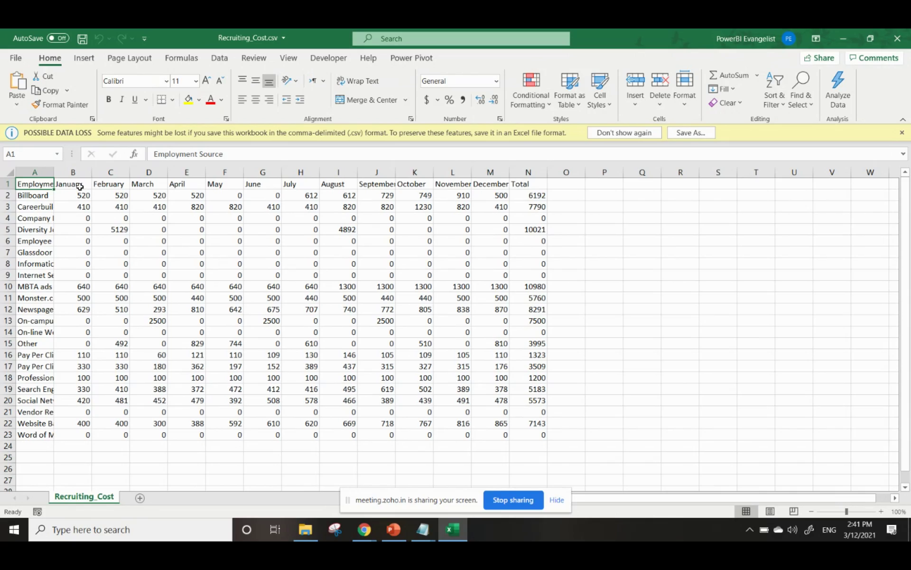
drag(74, 185, 75, 238)
drag(110, 196, 107, 295)
drag(149, 253, 151, 332)
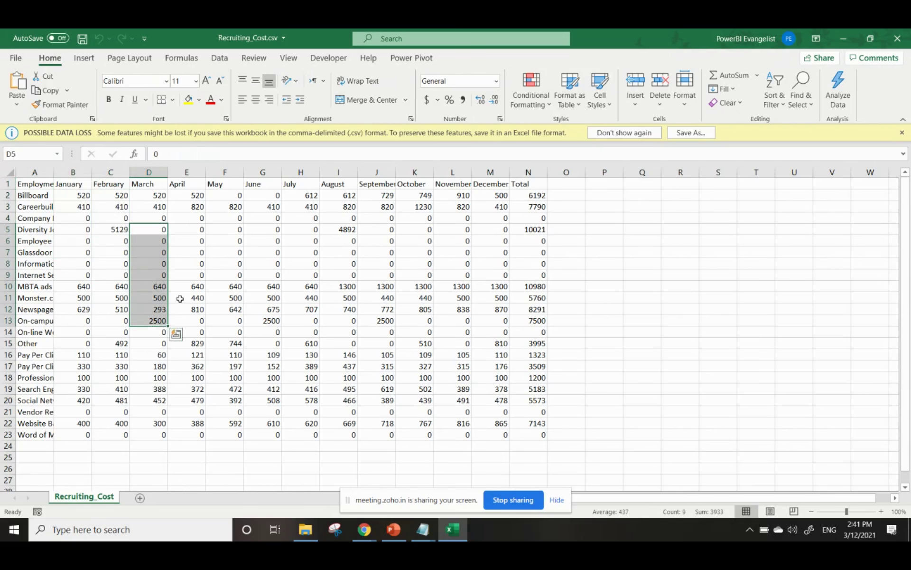
drag(187, 252, 199, 332)
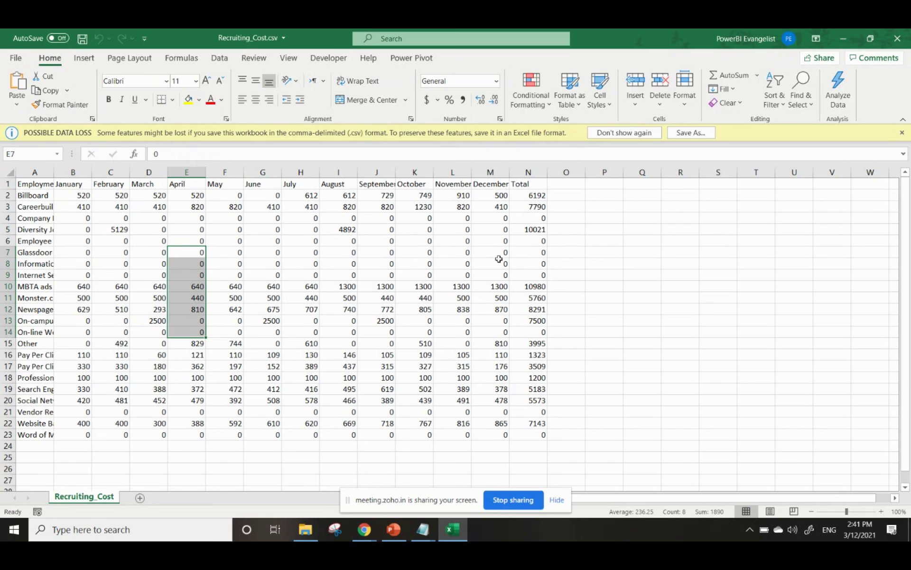
Examine the February, March and April columns over their full length and close Recruiting_Cost.csv.
click(117, 184)
drag(117, 184, 109, 432)
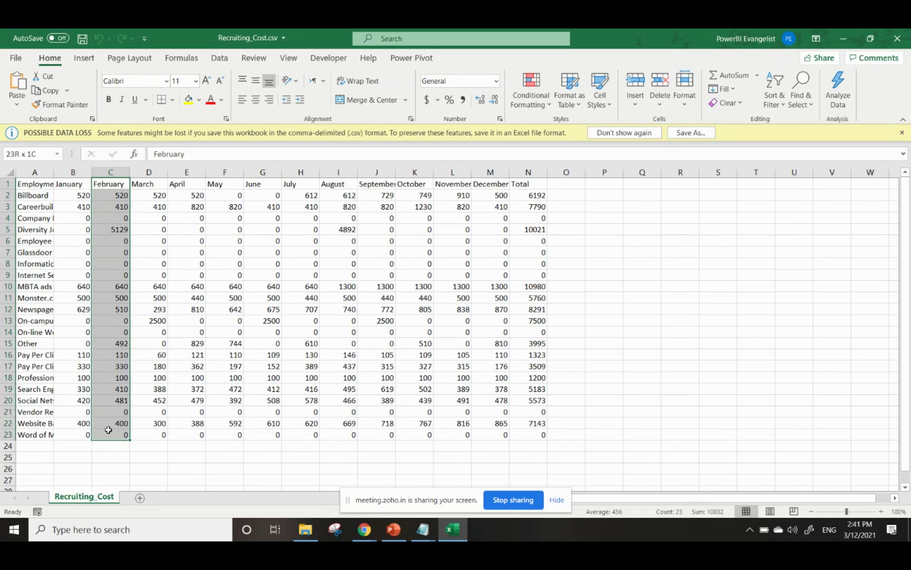
click(75, 444)
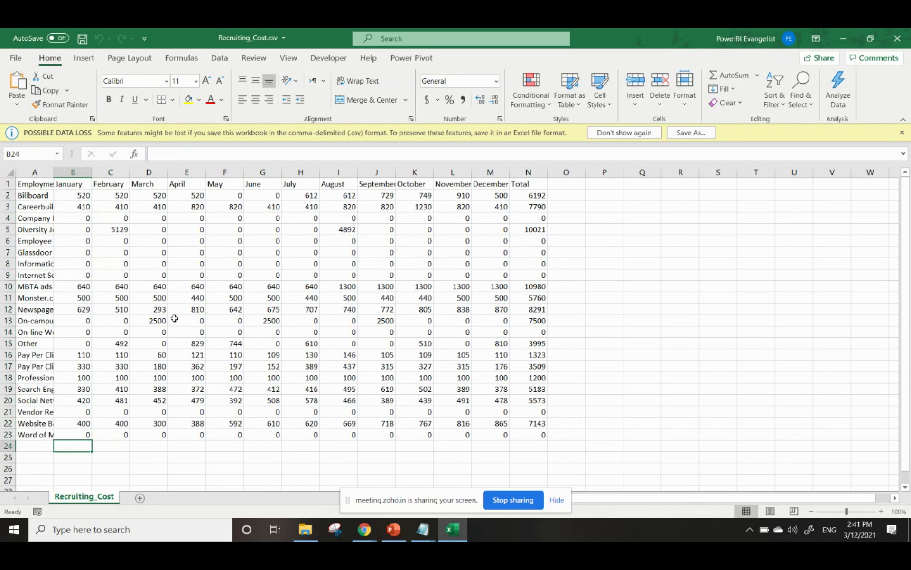
drag(153, 184, 152, 456)
click(95, 473)
drag(180, 183, 189, 423)
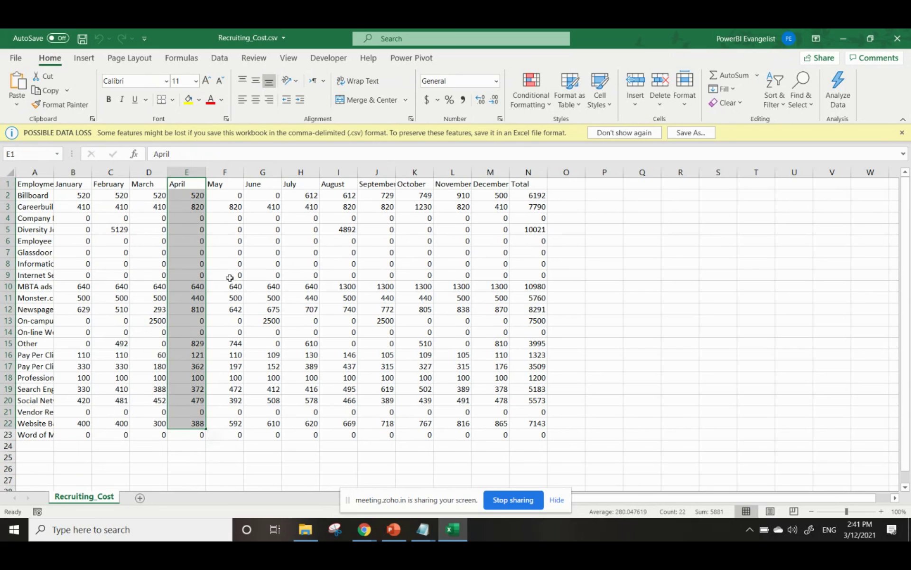
click(251, 204)
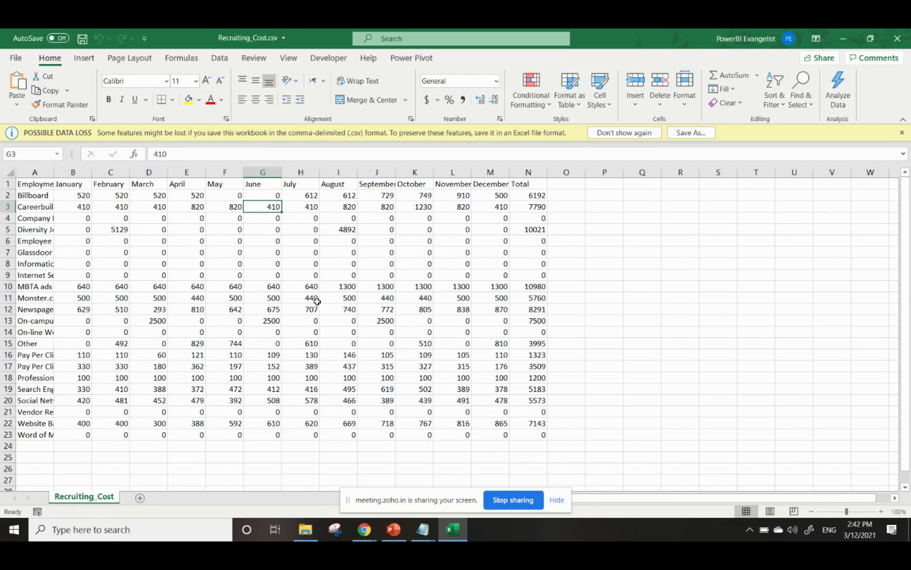
click(898, 39)
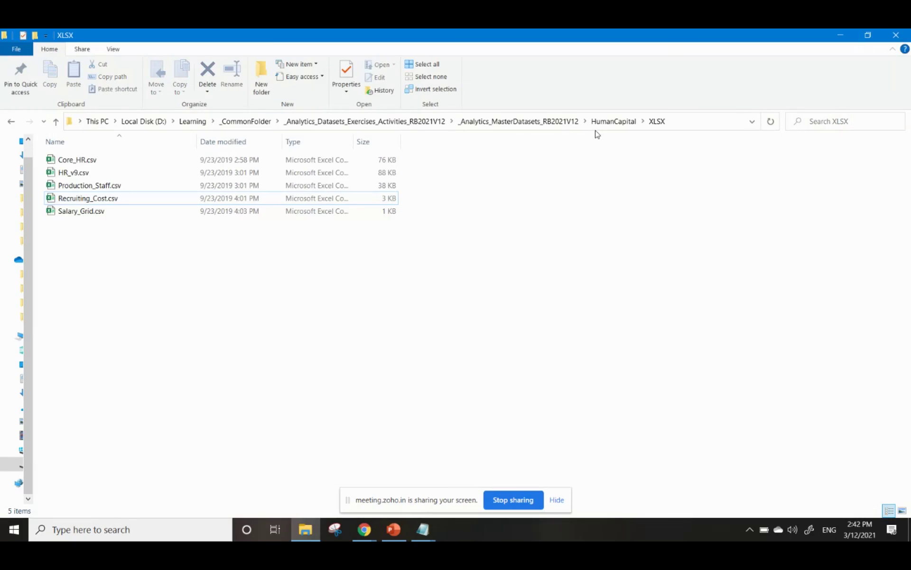
Go back to the HumanCapital folder and open its JSON subfolder.
click(613, 121)
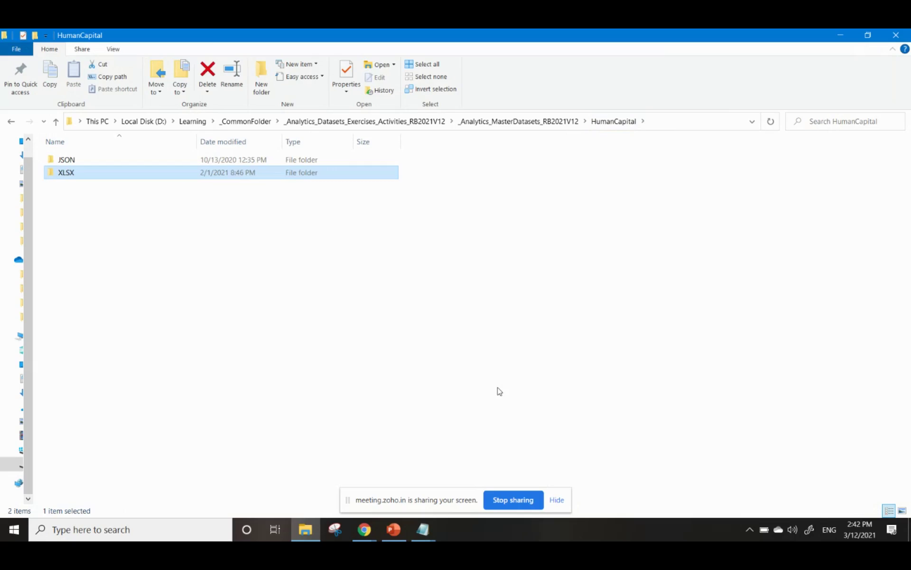
click(71, 160)
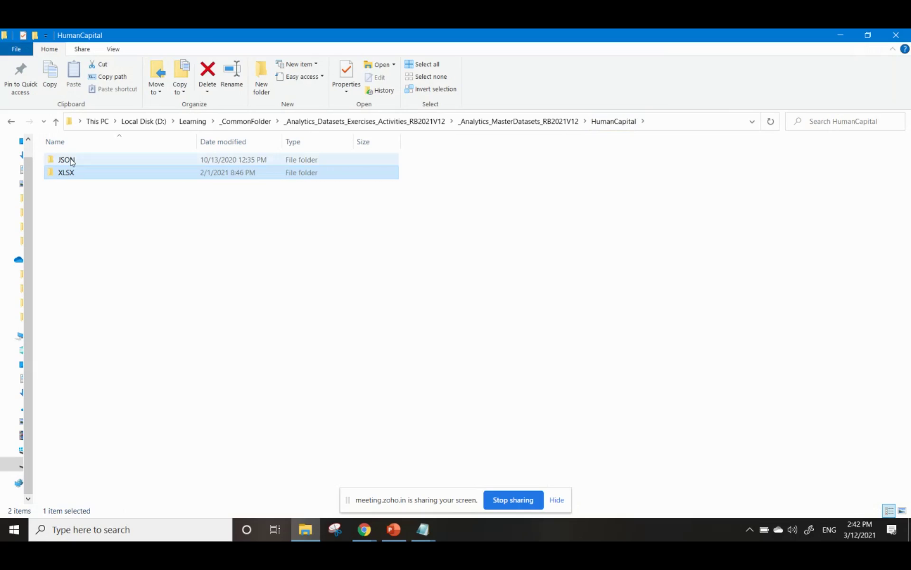
double_click(71, 161)
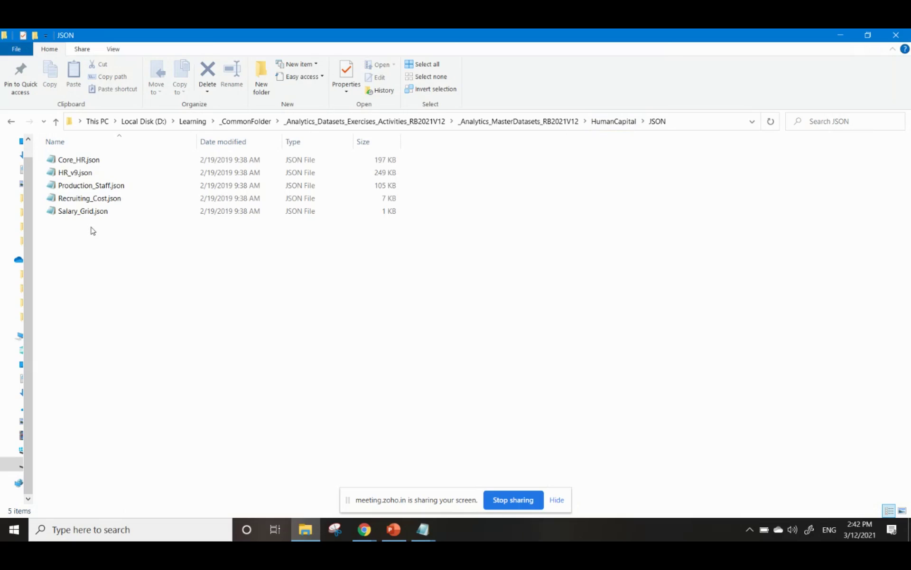
Open Recruiting_Cost.json in Notepad, read through its employment source records with monthly costs, and close it.
double_click(91, 204)
scroll(385, 287, down, 13)
scroll(436, 267, down, 18)
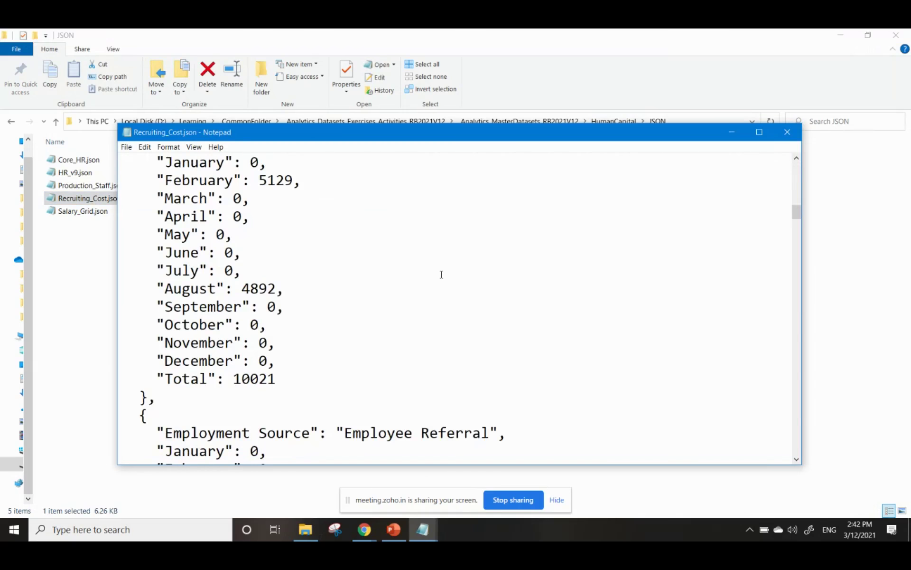
scroll(445, 276, down, 3)
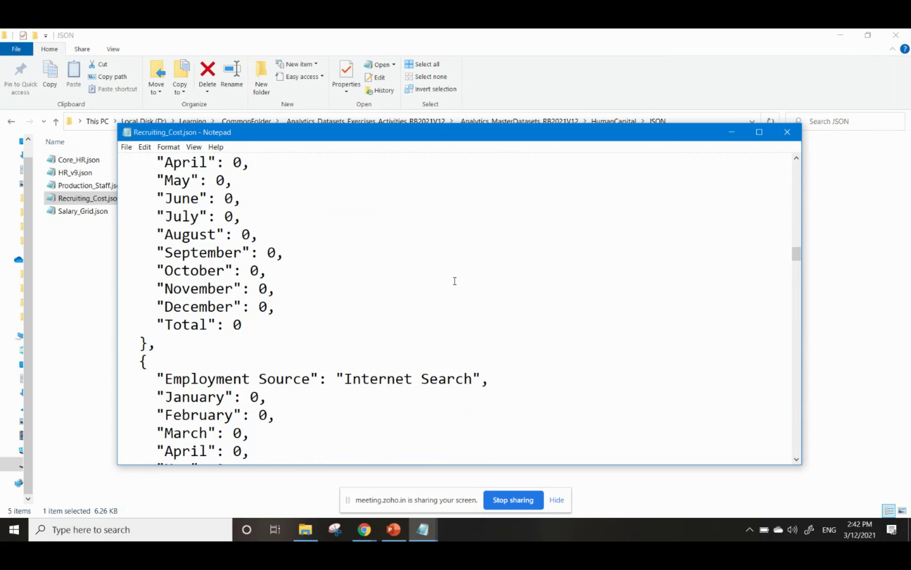
scroll(455, 281, down, 20)
scroll(455, 281, down, 12)
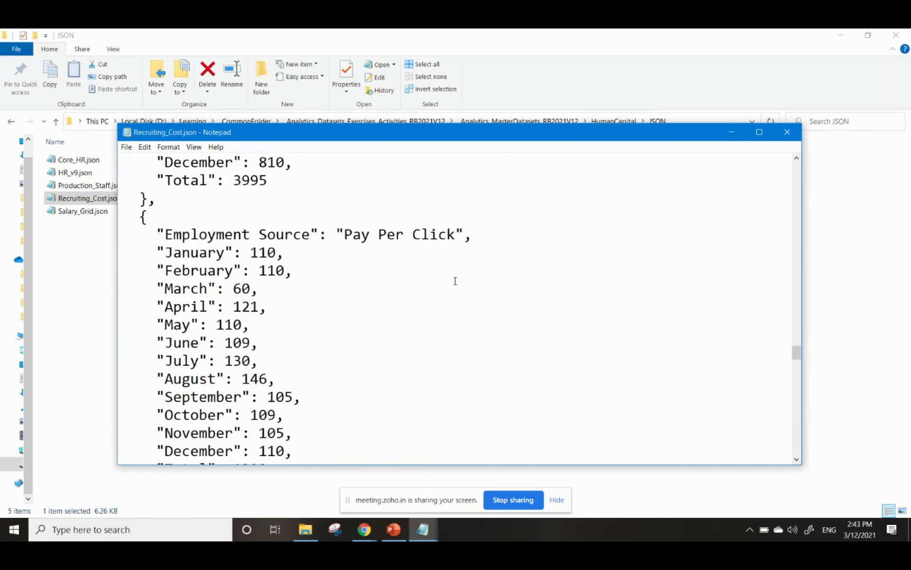
click(787, 132)
Open Core_HR.json in a maximized Notepad window, read through the employee records, and close it.
double_click(114, 163)
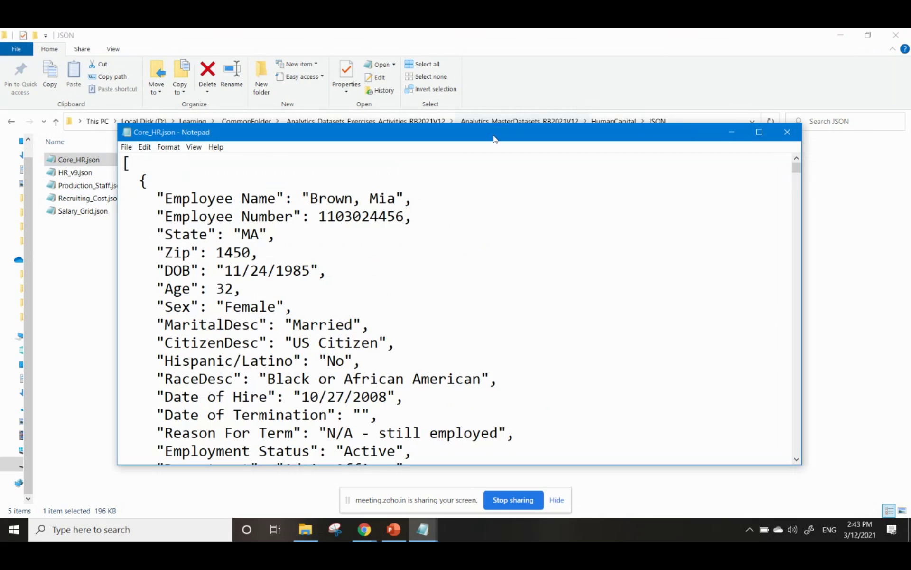
double_click(497, 129)
scroll(501, 189, down, 14)
scroll(502, 189, down, 20)
scroll(501, 189, down, 14)
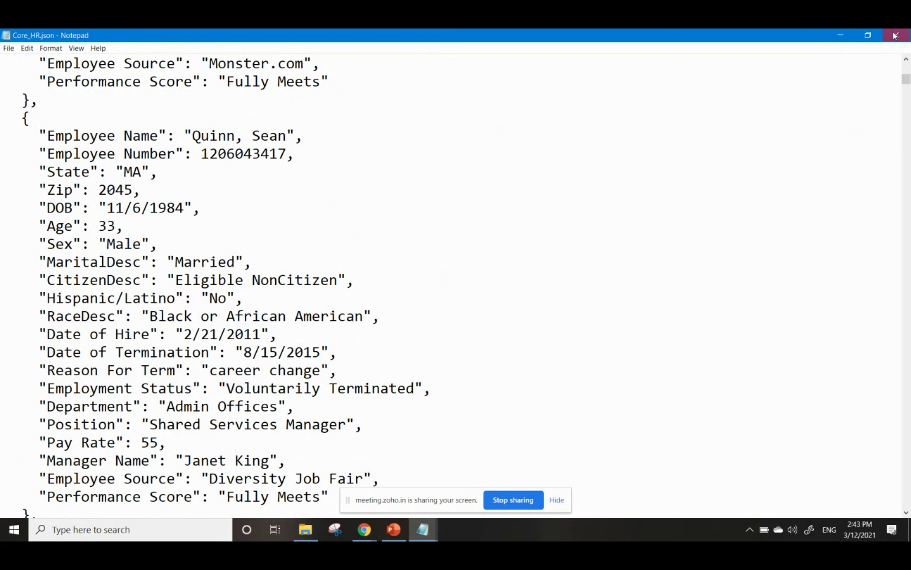
click(894, 36)
click(285, 312)
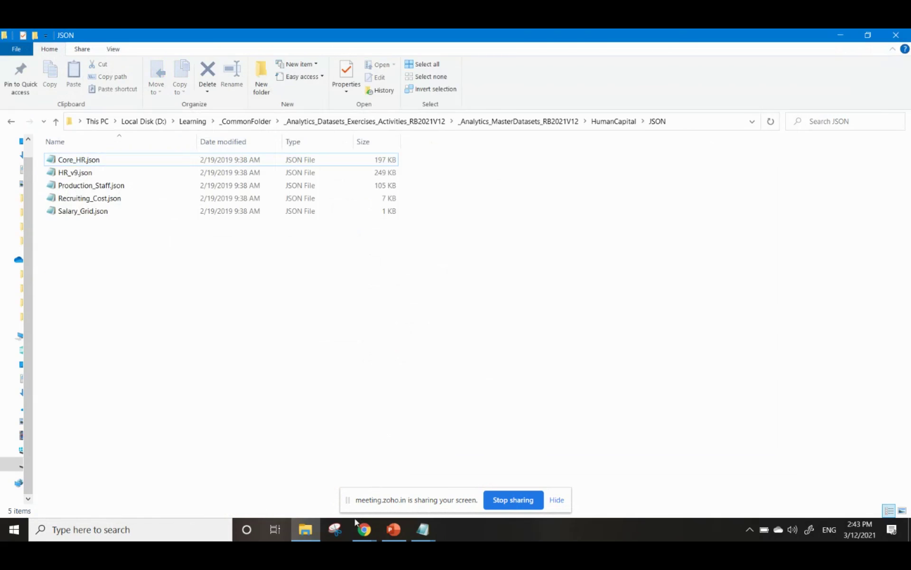
Switch to the Zoho Meeting window in Chrome, check the unanswered Q&A messages, and minimize it.
click(367, 539)
click(378, 478)
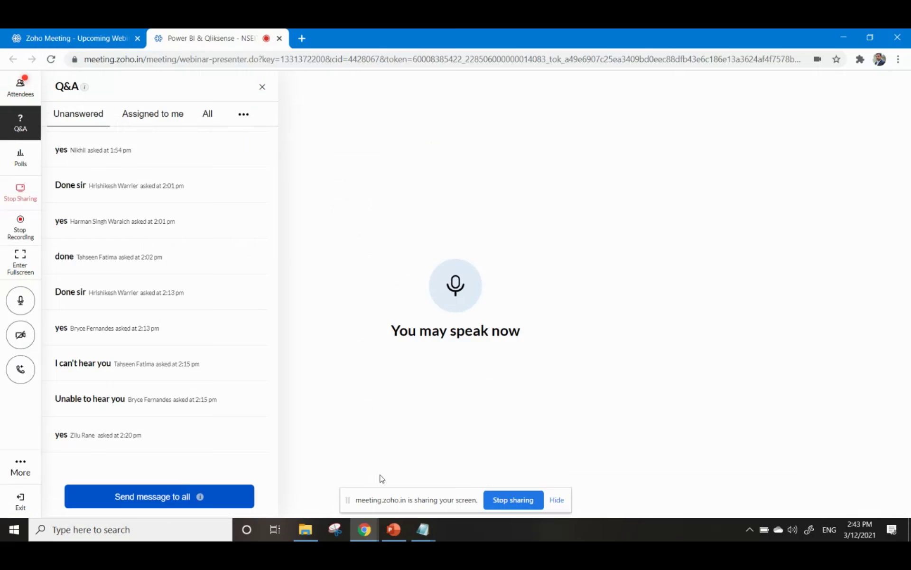
scroll(218, 375, up, 10)
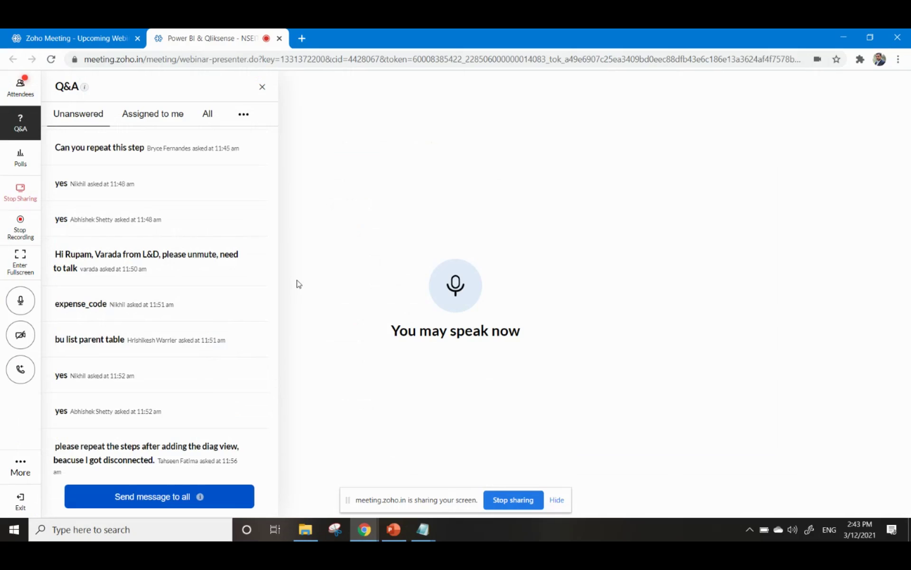
click(841, 33)
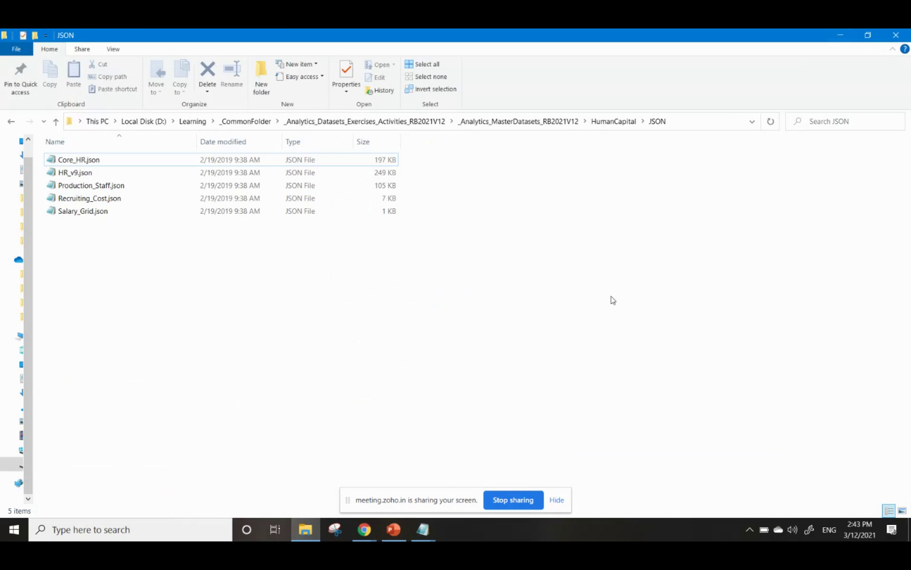
Launch Power BI Desktop, dismiss its start screen, and switch back to the HumanCapital JSON folder in File Explorer.
click(181, 531)
text(pow)
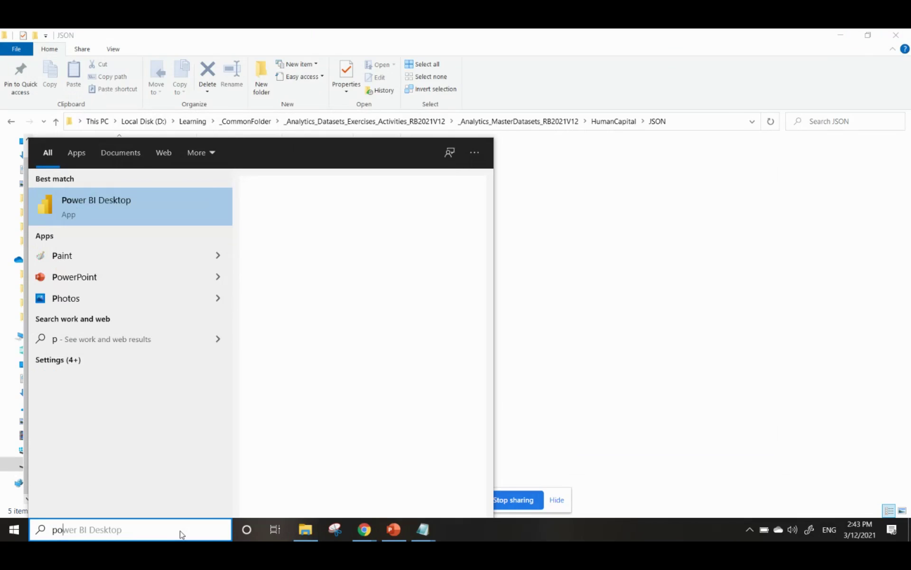
text(e)
key(Escape)
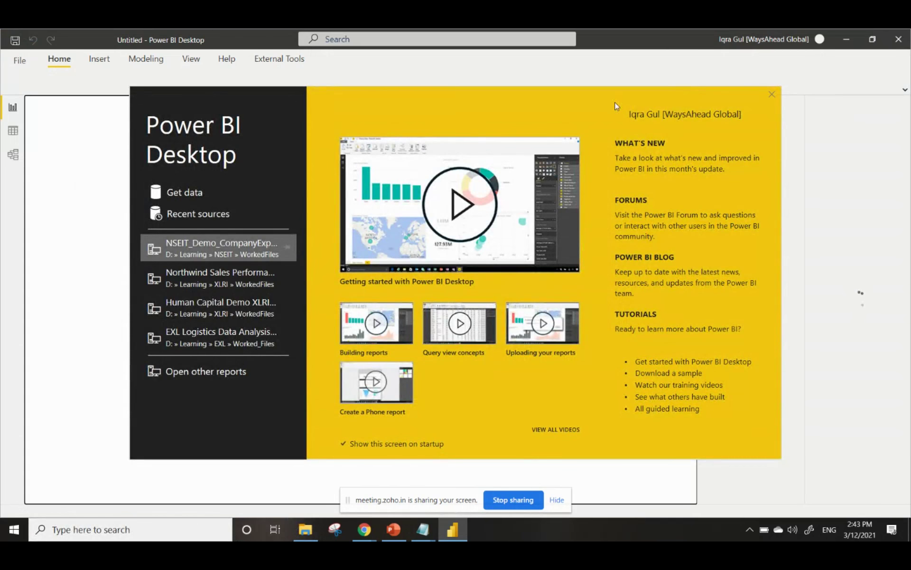
click(772, 94)
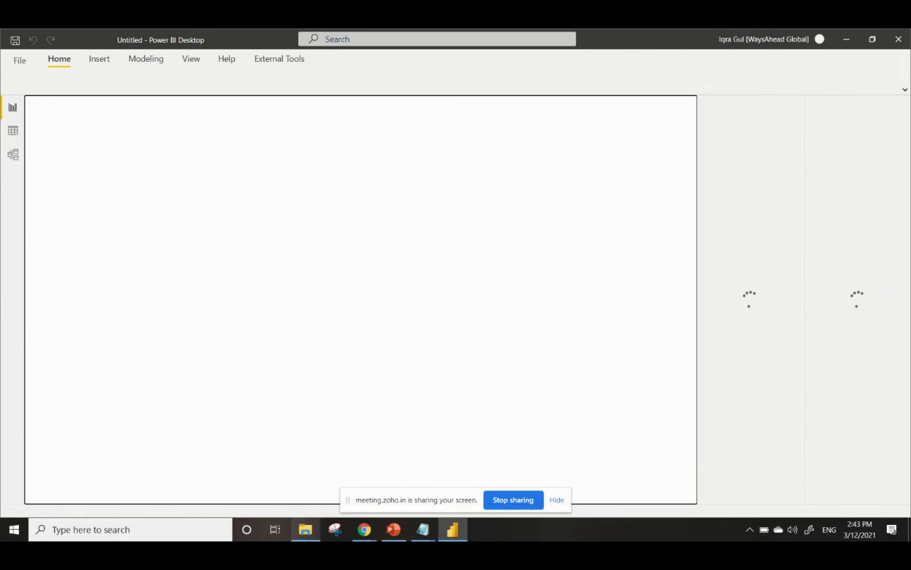
click(305, 530)
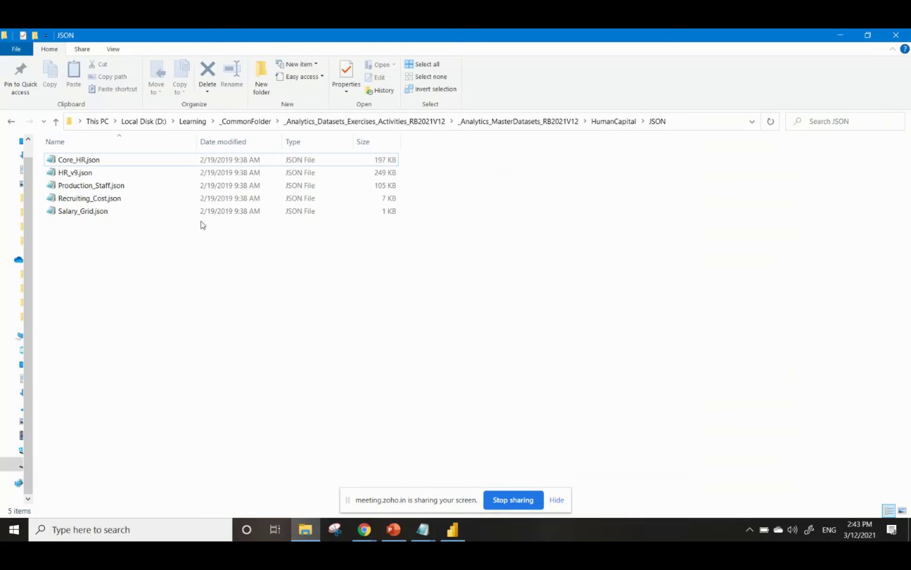
Browse in File Explorer to the WorkedFiles folder under Learning\NSEIT on drive D.
click(234, 125)
click(194, 124)
double_click(84, 314)
double_click(65, 162)
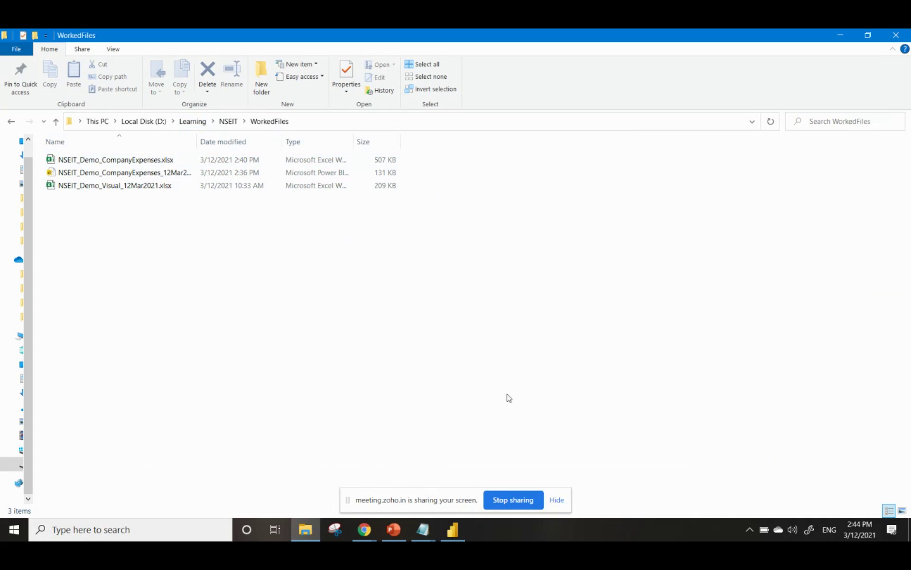
Switch to Power BI Desktop and save the blank report in WorkedFiles as NSEIT_Demo_RecruitmentAnalysis_12Mar2021.pbix.
click(454, 535)
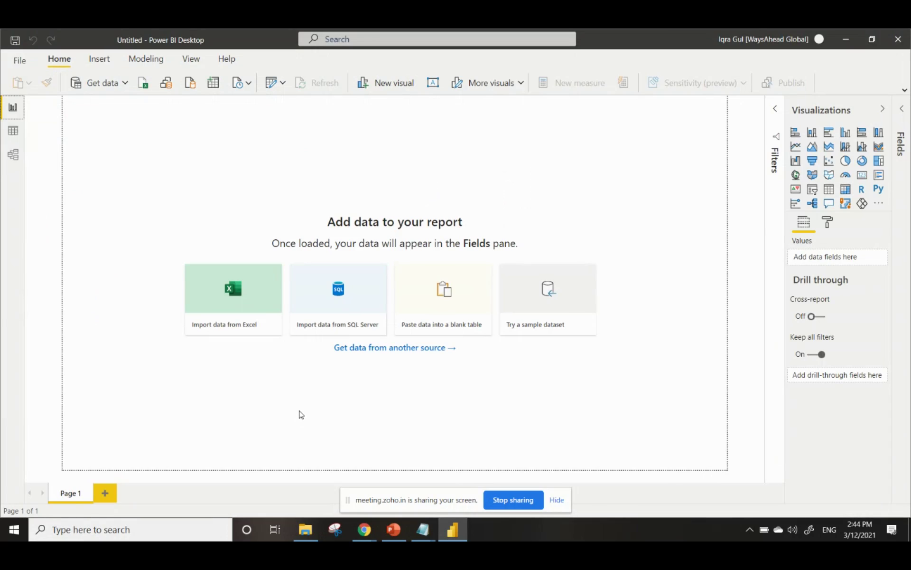
key(ctrl+s)
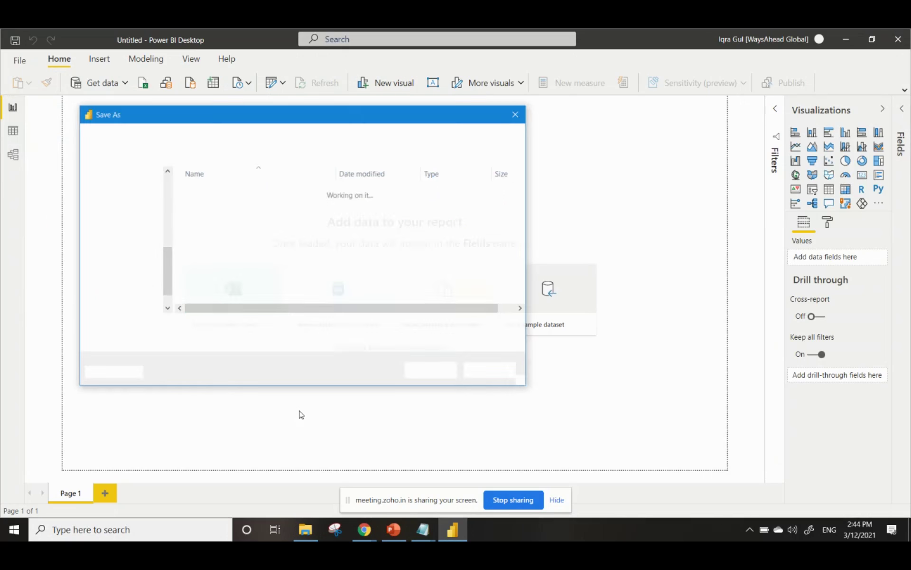
click(252, 192)
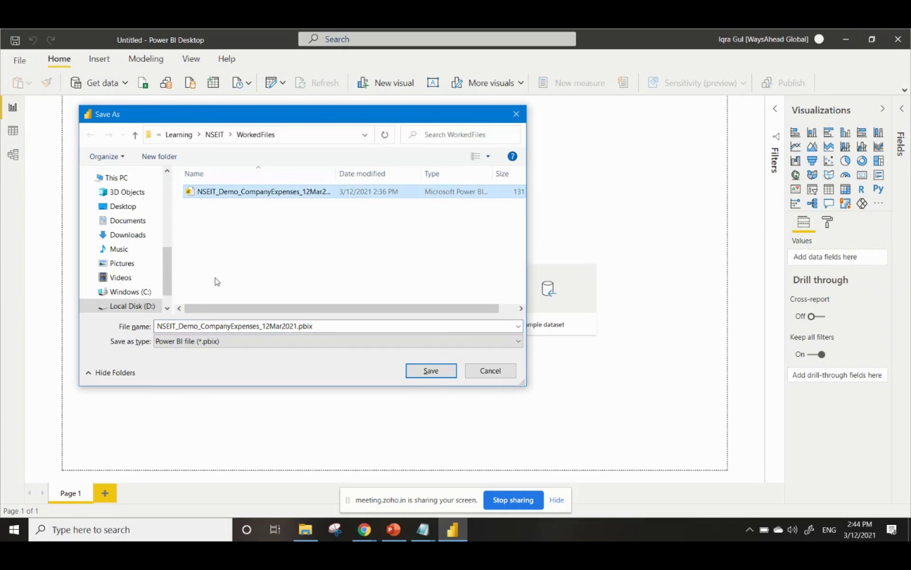
double_click(339, 327)
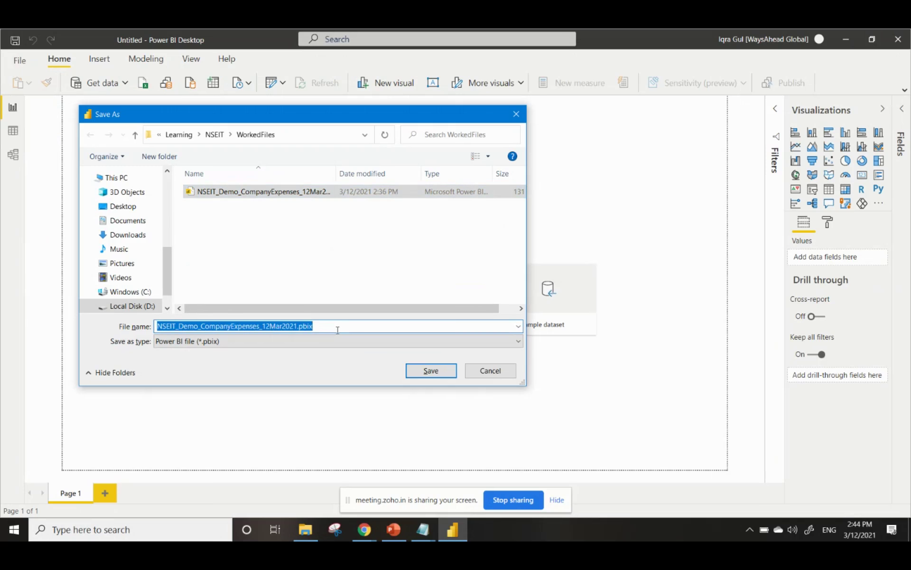
key(Home)
key(ctrl+a)
key(BackSpace)
key(ctrl+z)
key(Home)
key(Right)
key(Right)
key(Right)
key(Right)
key(Right)
key(Right)
key(Right)
key(Right)
key(Right)
key(Right)
key(Right)
key(shift+Right)
key(shift+Right)
key(shift+Right)
key(shift+Right)
key(shift+Right)
key(shift+Right)
key(shift+Right)
key(shift+Right)
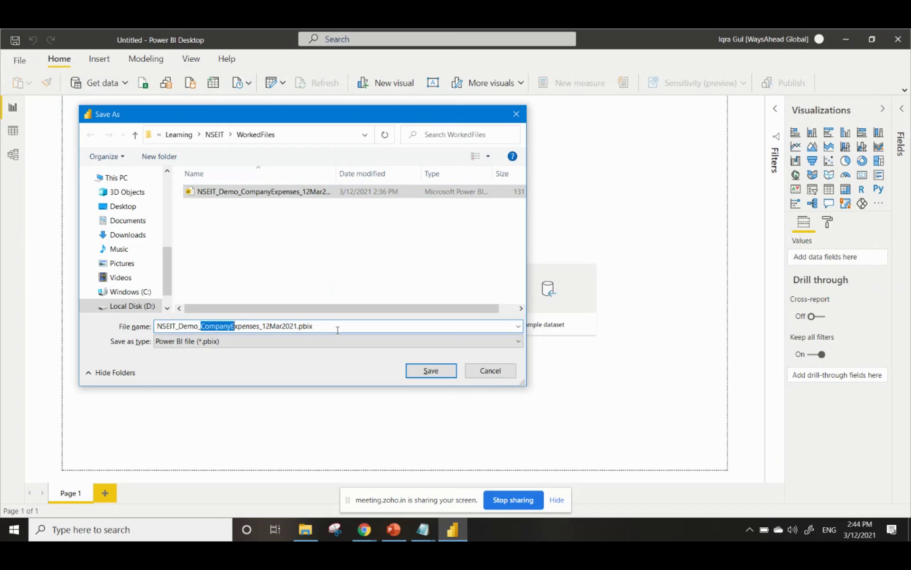
key(shift+Right)
key(shift+Right)
key(shift+Right)
key(shift+Right)
key(shift+Right)
key(shift+Right)
key(shift+Right)
text(Recruitm)
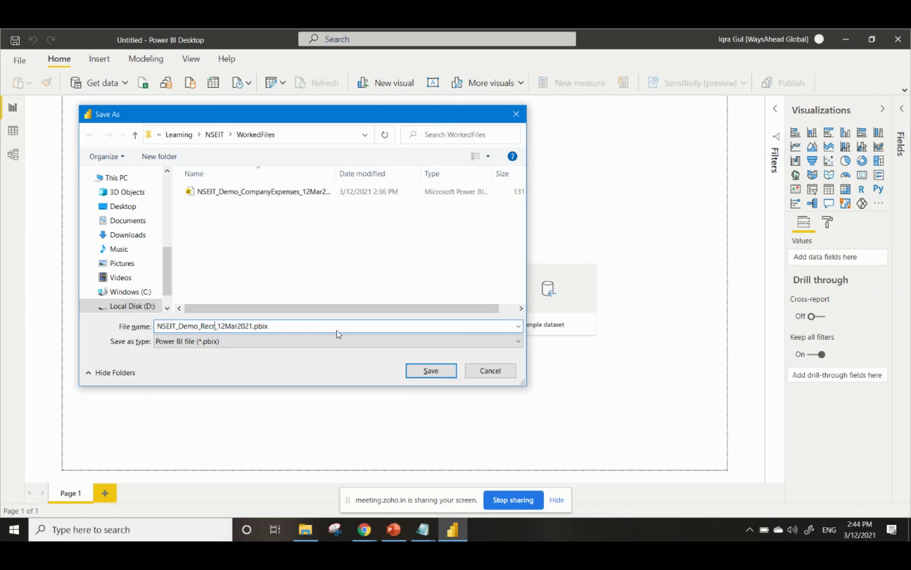
text(entAnalysis)
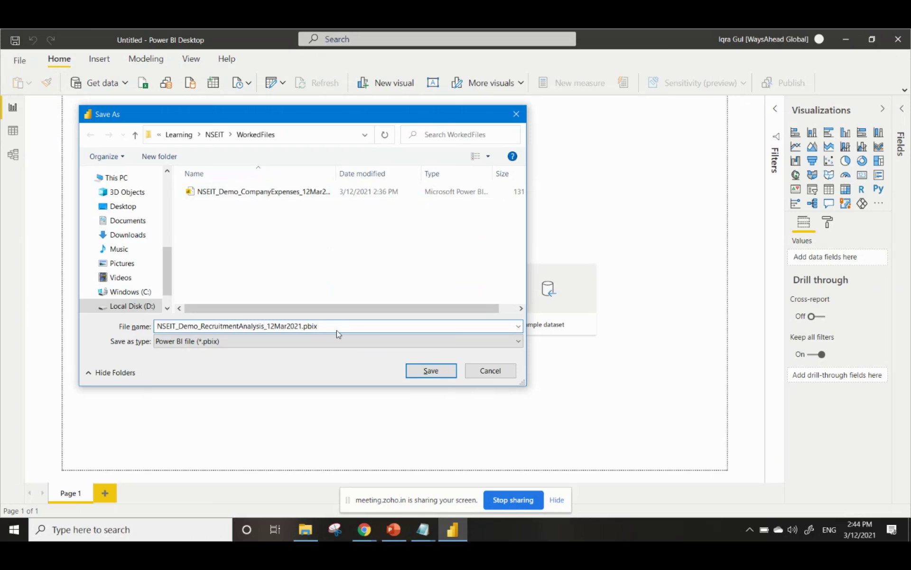
key(Return)
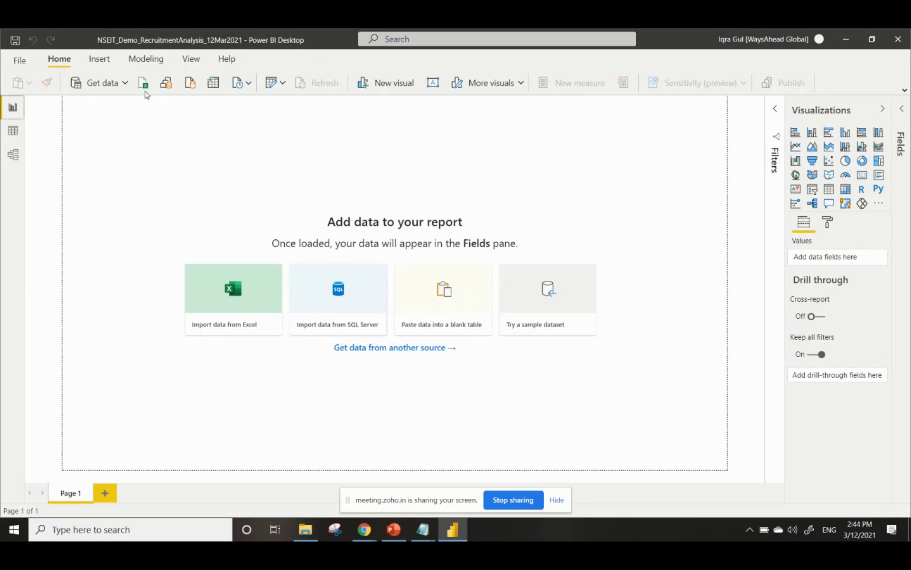
Start a data import from the full list of data sources using the JSON connector.
click(126, 84)
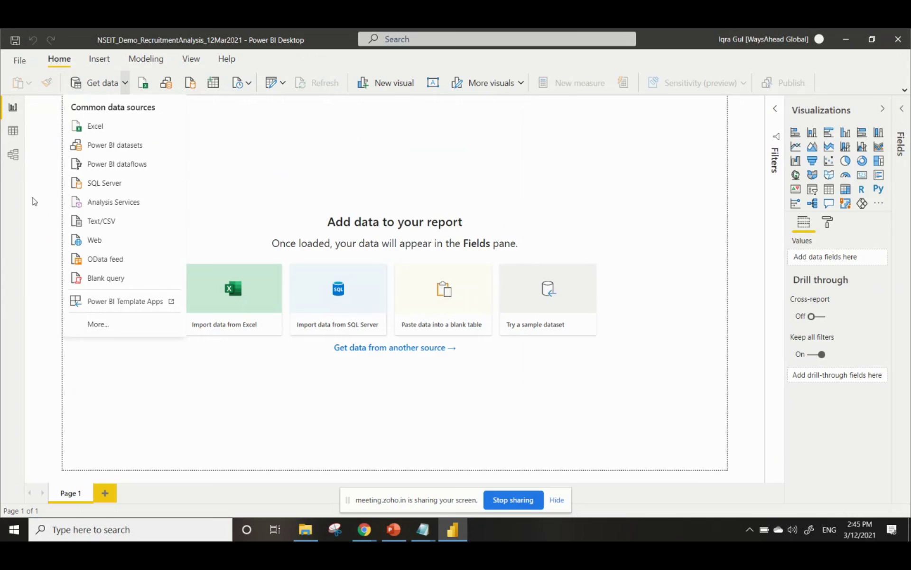
click(119, 325)
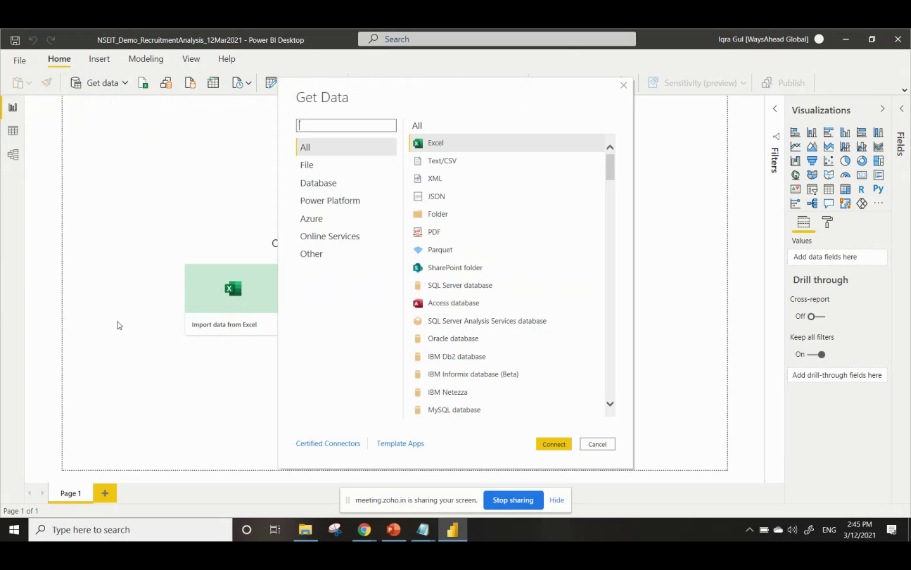
click(471, 202)
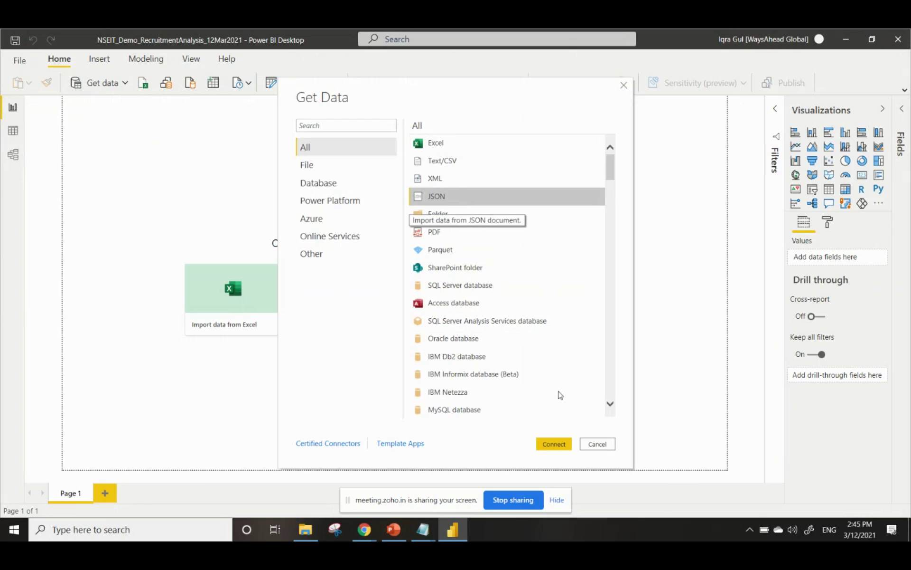
click(554, 443)
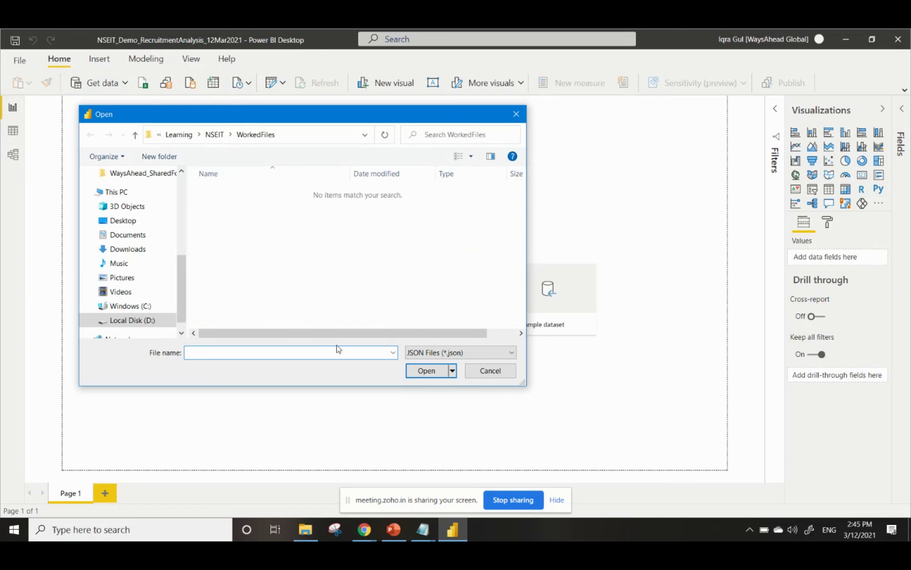
Import Core_HR.json from the HumanCapital\JSON folder inside _Analytics_MasterDatasets_RB2021V12 under _CommonFolder.
click(184, 134)
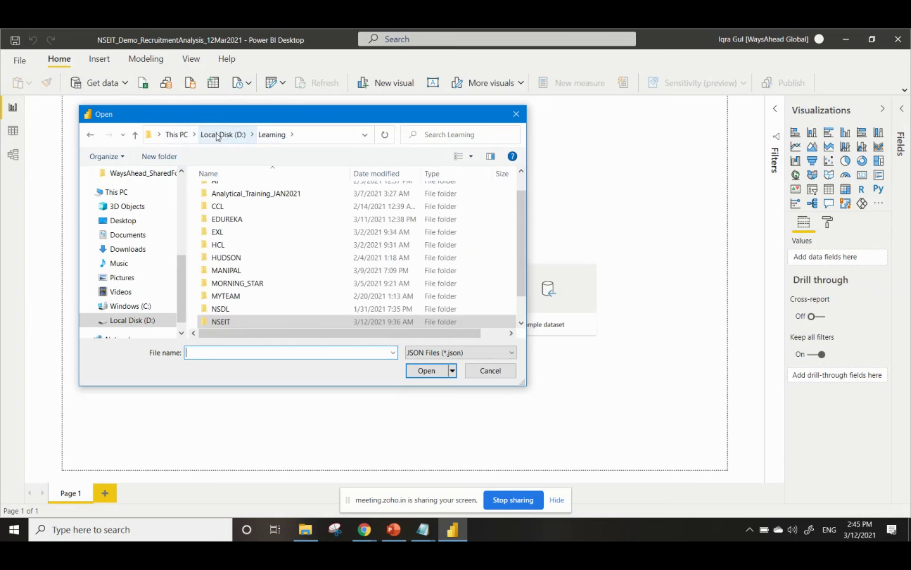
scroll(228, 277, up, 1)
double_click(227, 193)
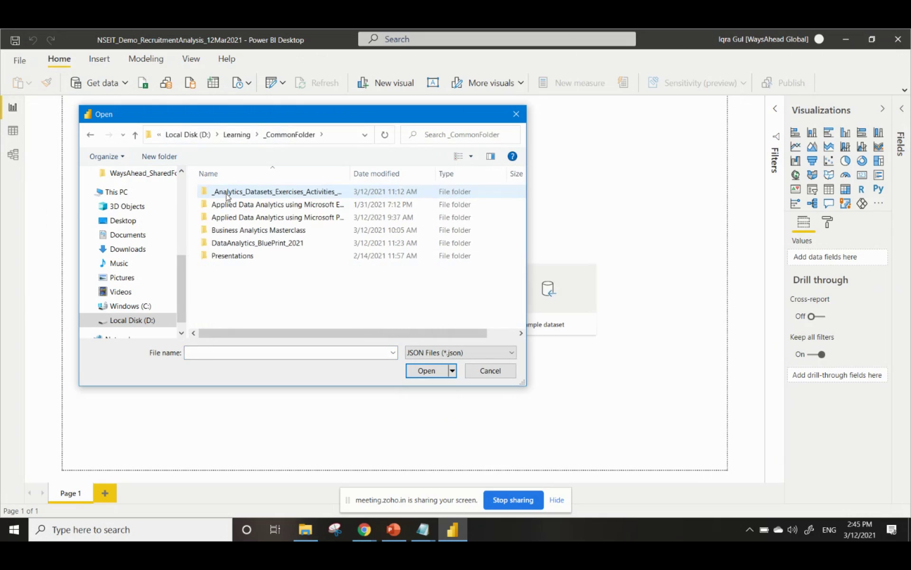
double_click(227, 193)
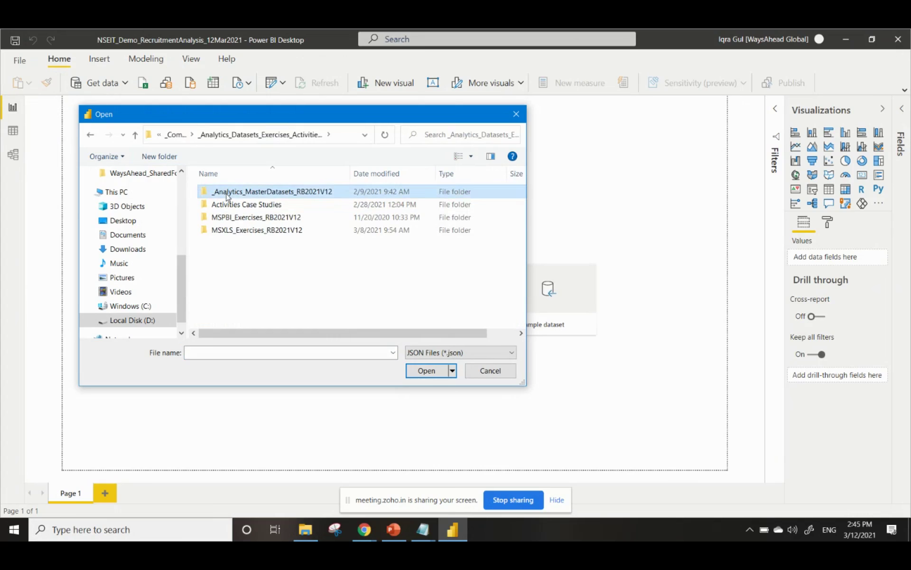
double_click(227, 193)
double_click(236, 231)
double_click(222, 193)
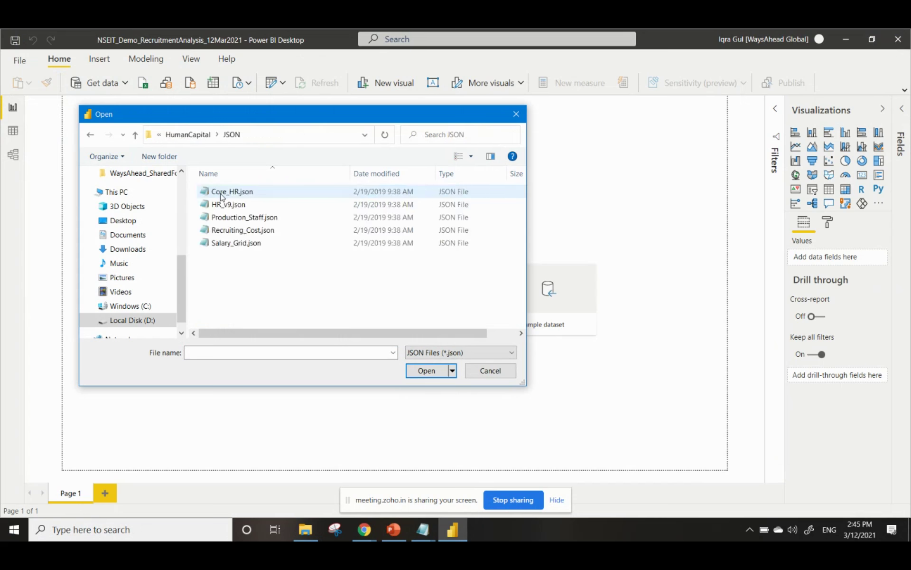
click(222, 194)
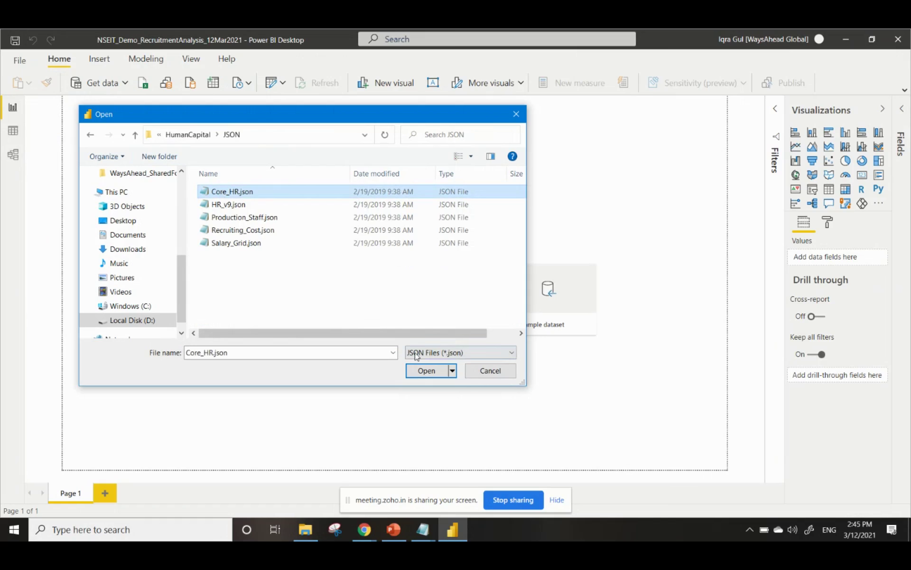
click(424, 371)
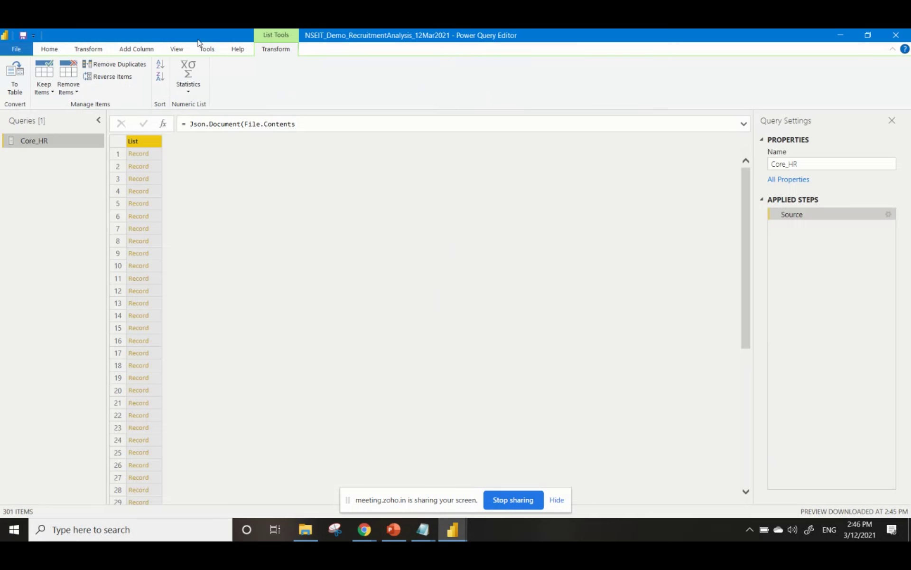
Convert the Core_HR list of records to a table with delimiter None and extra columns shown as errors.
drag(198, 38, 295, 141)
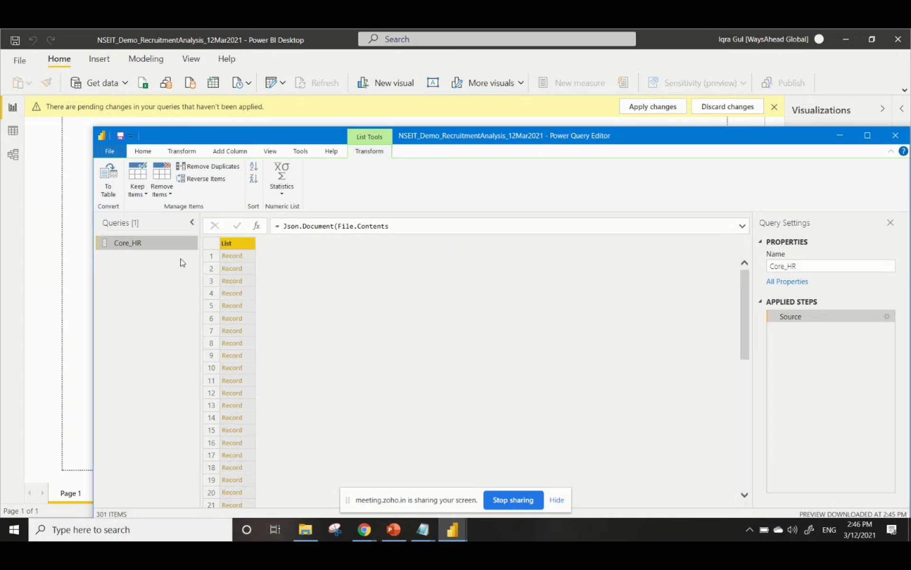
click(109, 187)
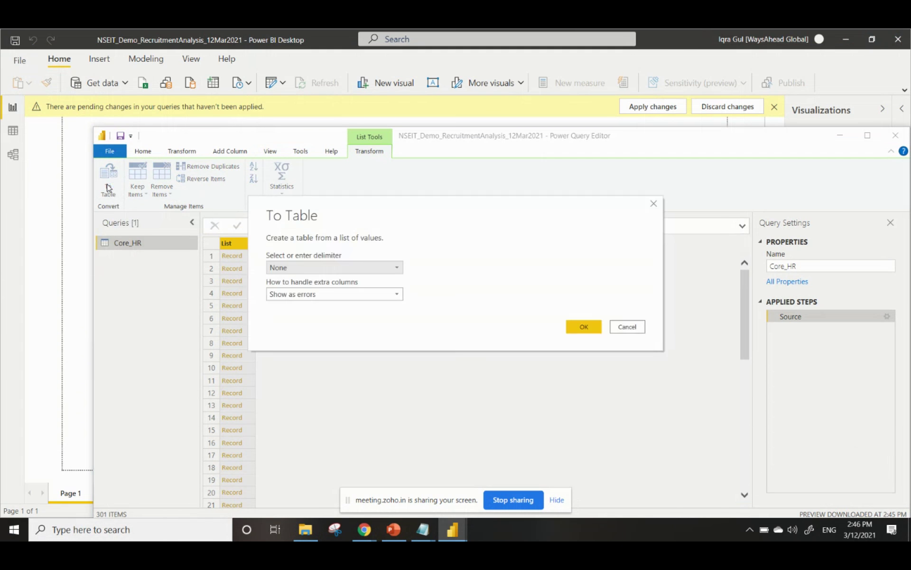
click(584, 327)
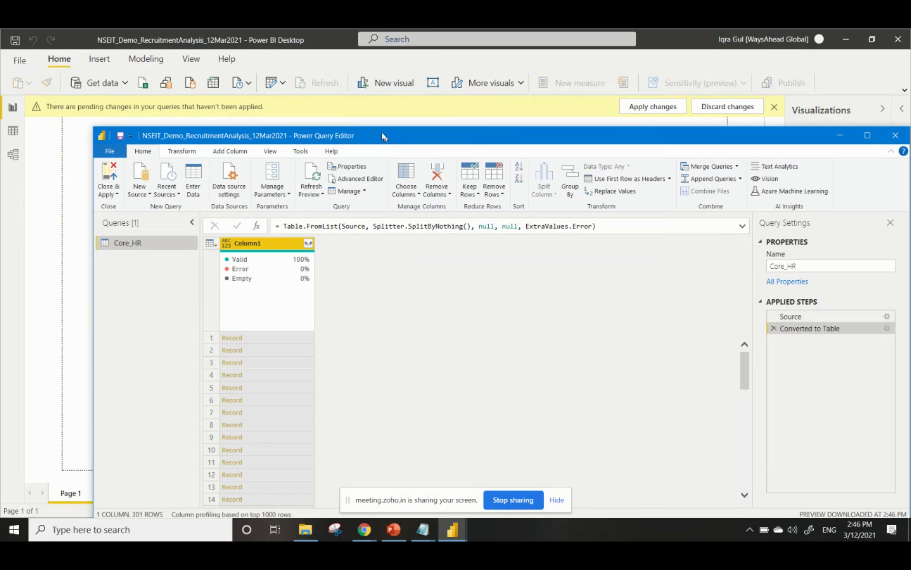
Expand Column1 of Core_HR into all its fields without using the original column name as prefix.
drag(386, 139, 364, 89)
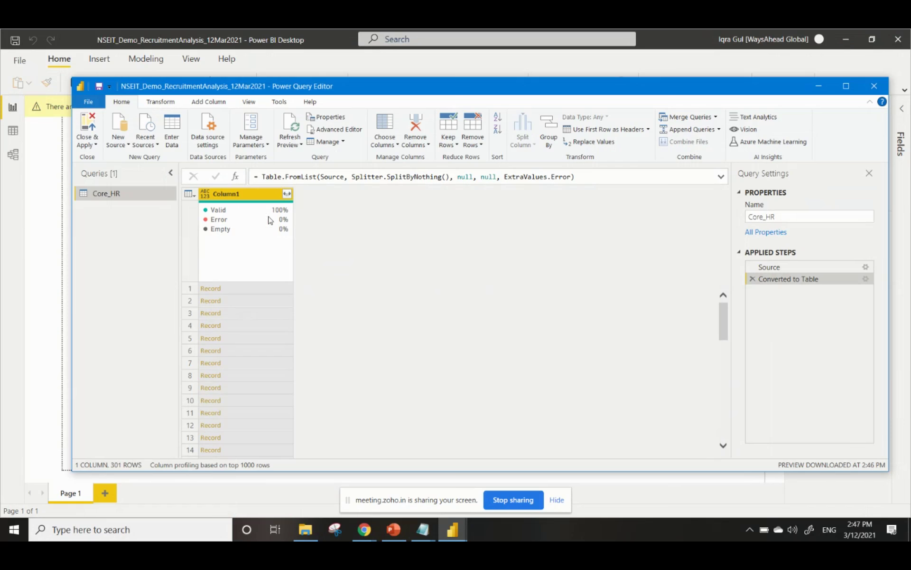
click(287, 194)
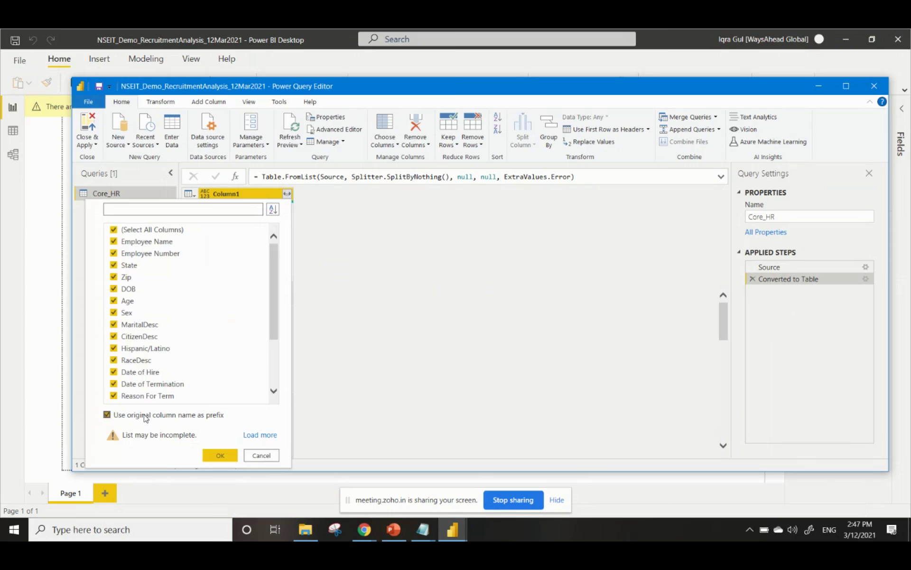
click(109, 415)
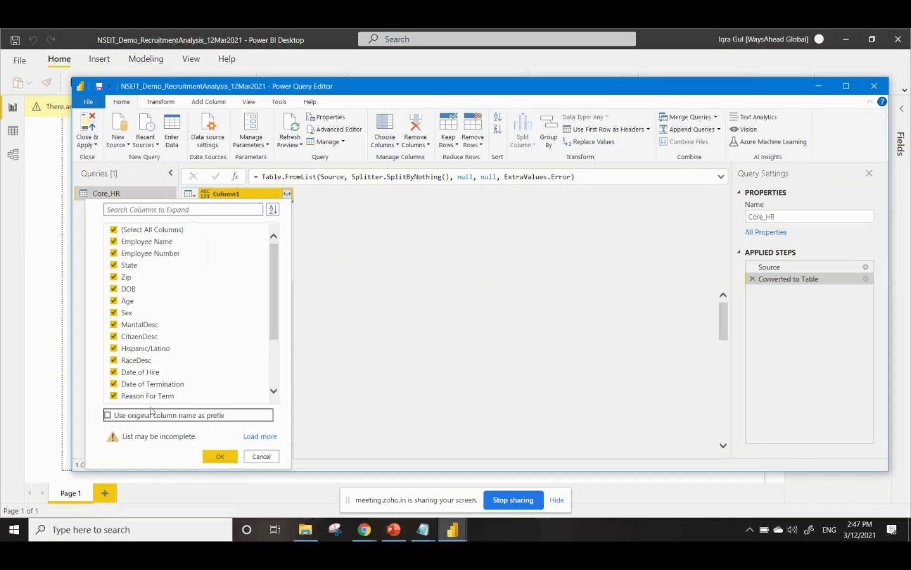
click(220, 457)
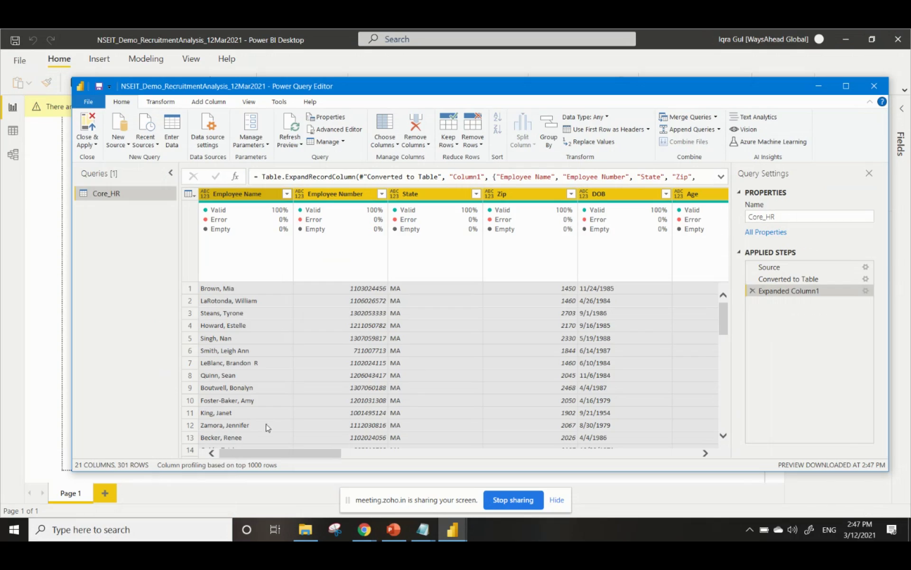
Look across the expanded Core_HR columns, then close the Power Query Editor and apply the changes to the report.
drag(304, 454, 245, 457)
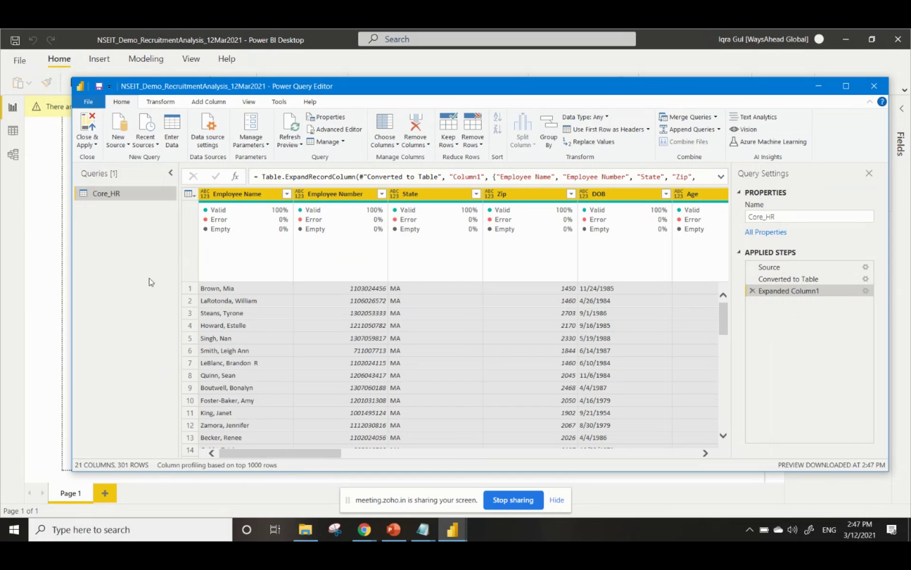
click(95, 145)
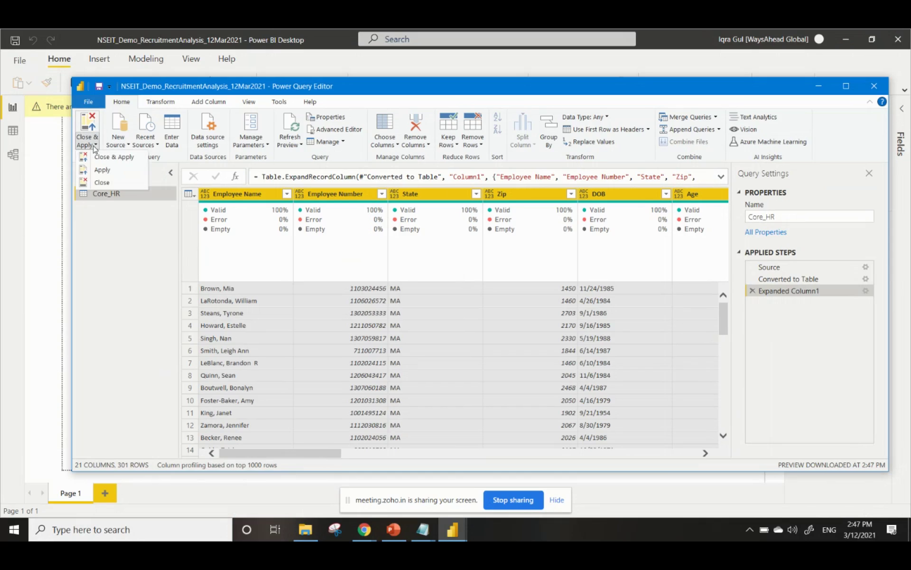
click(106, 161)
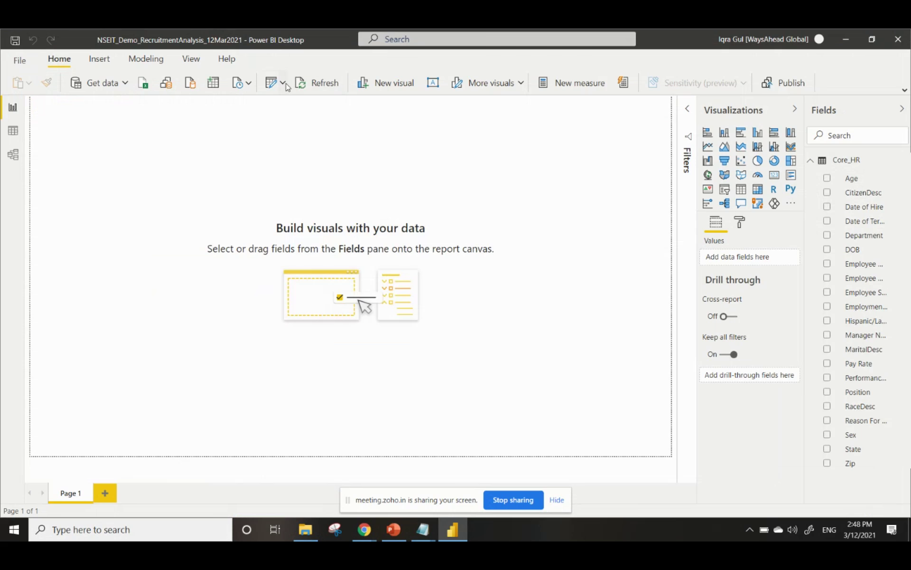
Import Recruiting_Cost.json from the HumanCapital\JSON folder using the JSON connector.
click(124, 83)
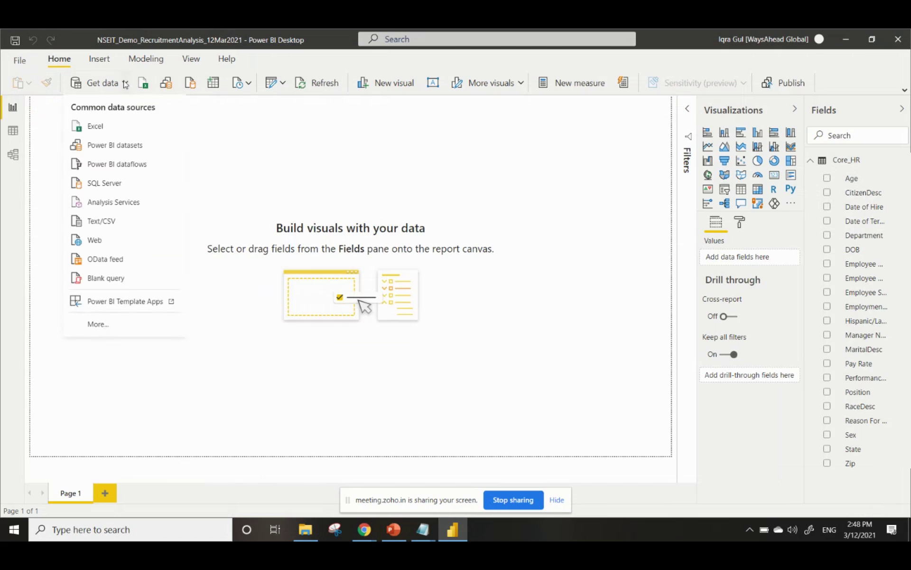
click(109, 324)
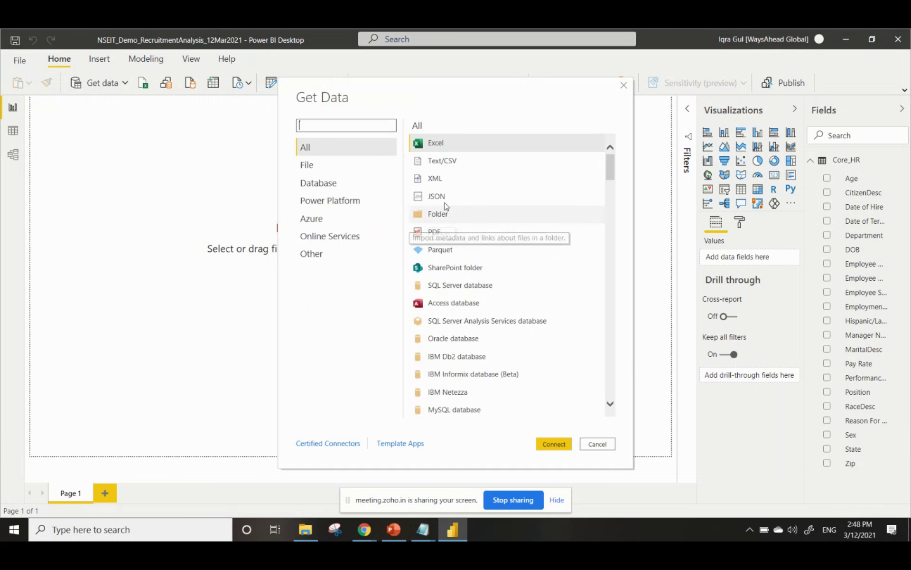
click(441, 196)
click(554, 444)
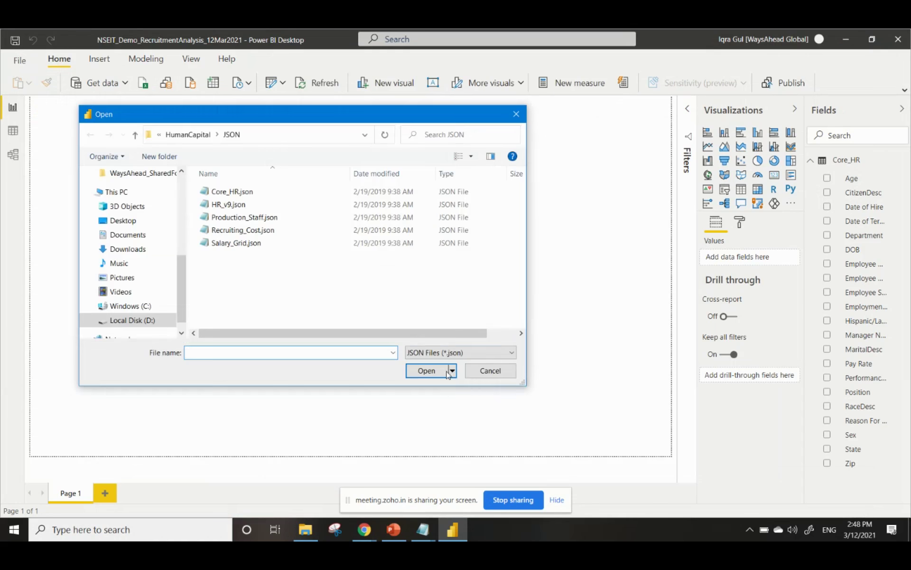
click(240, 231)
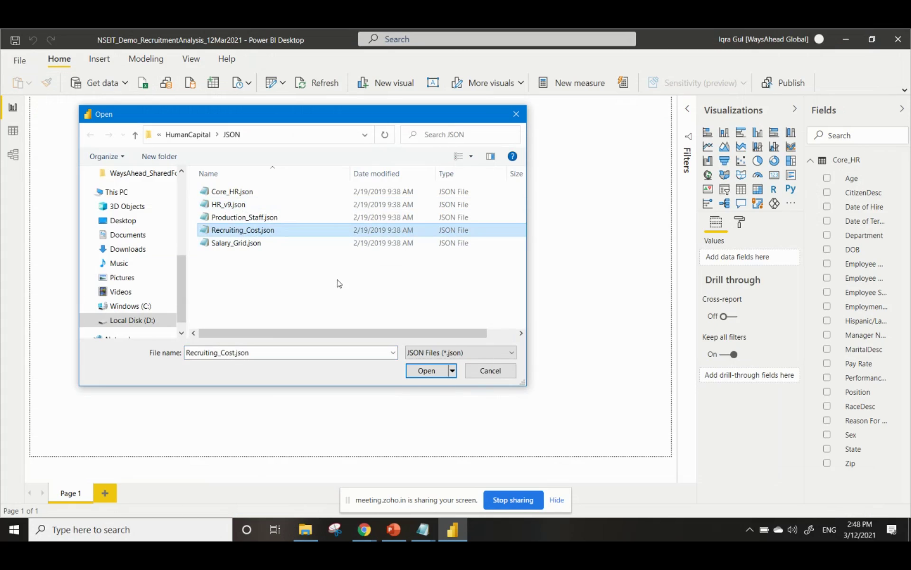
click(427, 370)
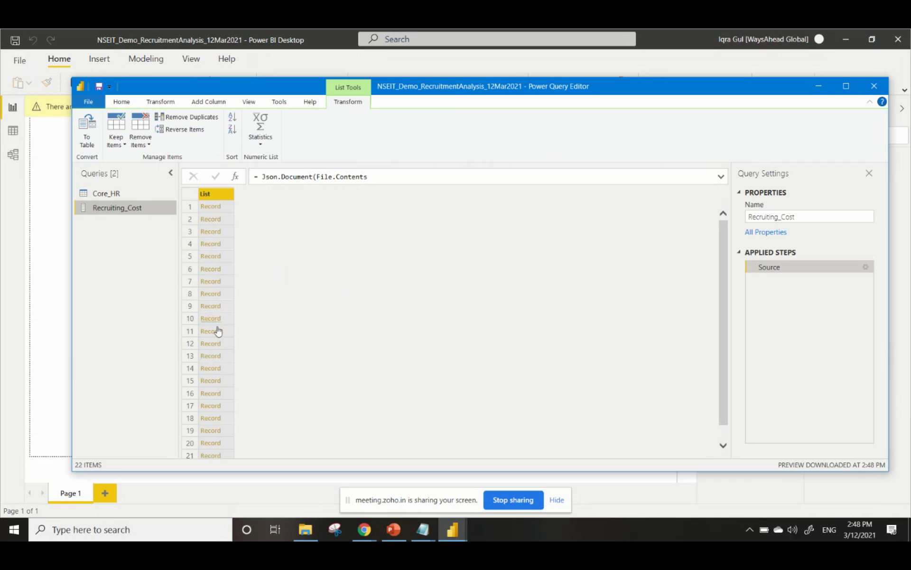
Convert the Recruiting_Cost list to a table with delimiter None, then expand Column1 into all its fields without the original column name prefix.
click(87, 138)
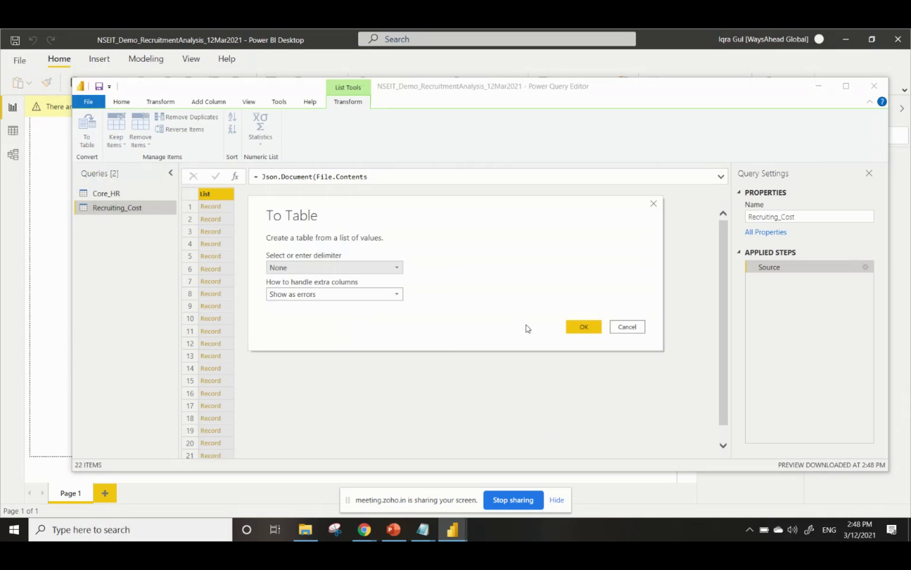
click(584, 327)
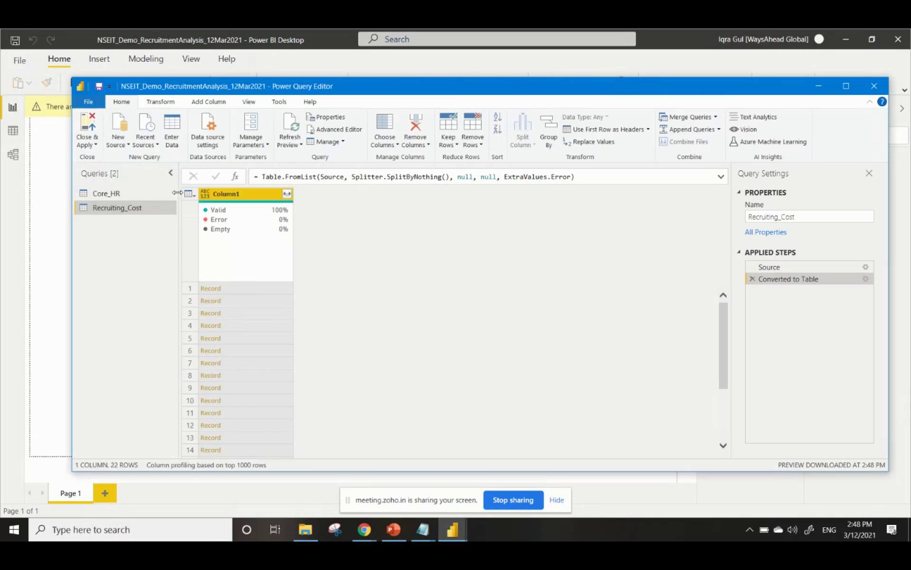
click(287, 194)
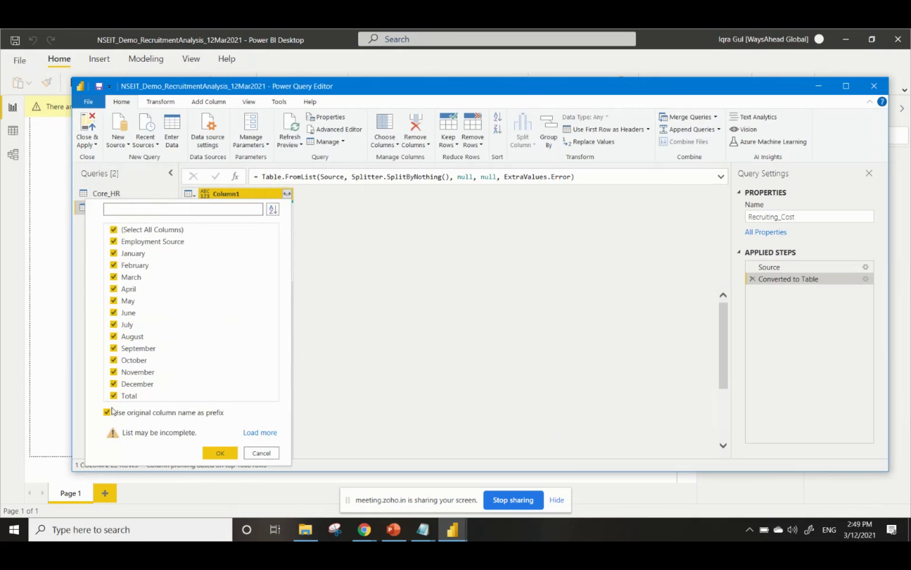
click(108, 413)
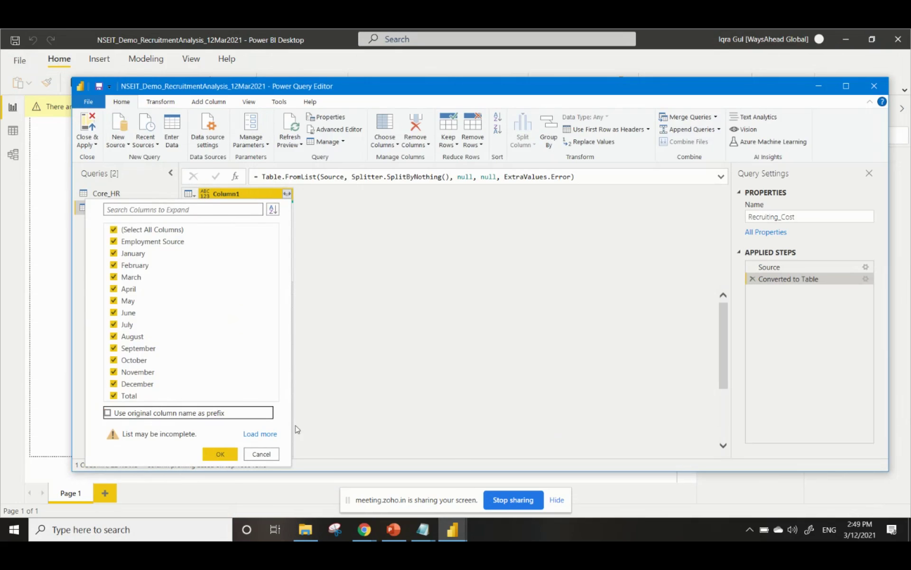
click(227, 454)
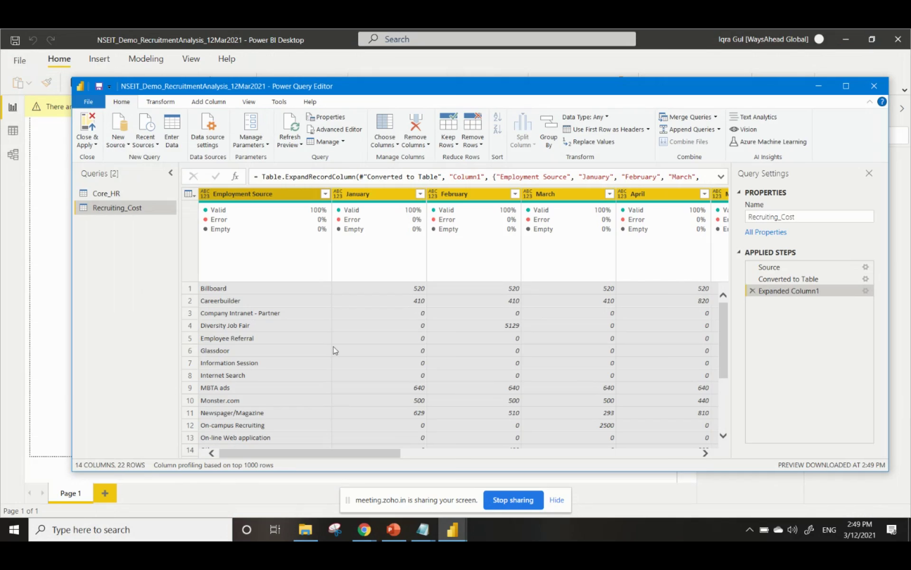
Maximize the Power Query Editor and remove the Total column at the end of the Recruiting_Cost table.
double_click(364, 86)
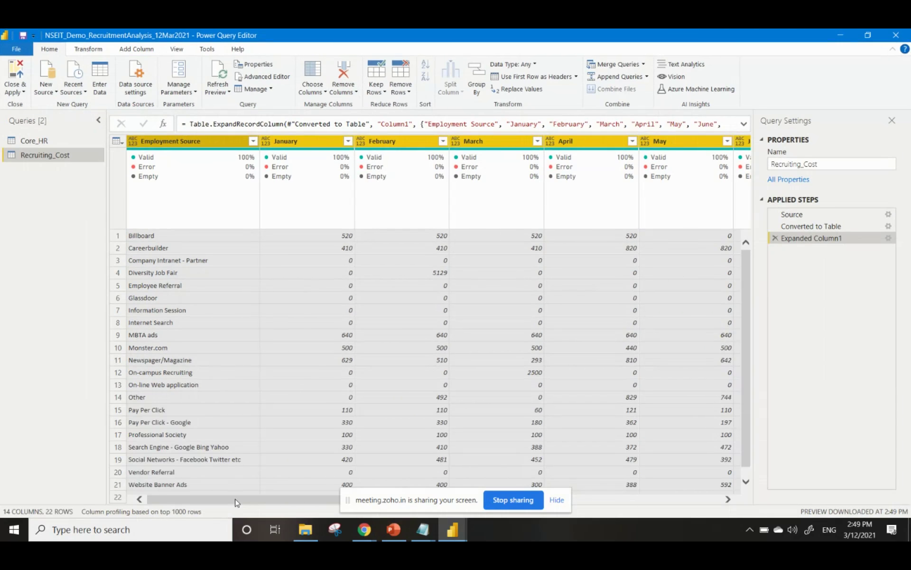
drag(240, 501, 212, 496)
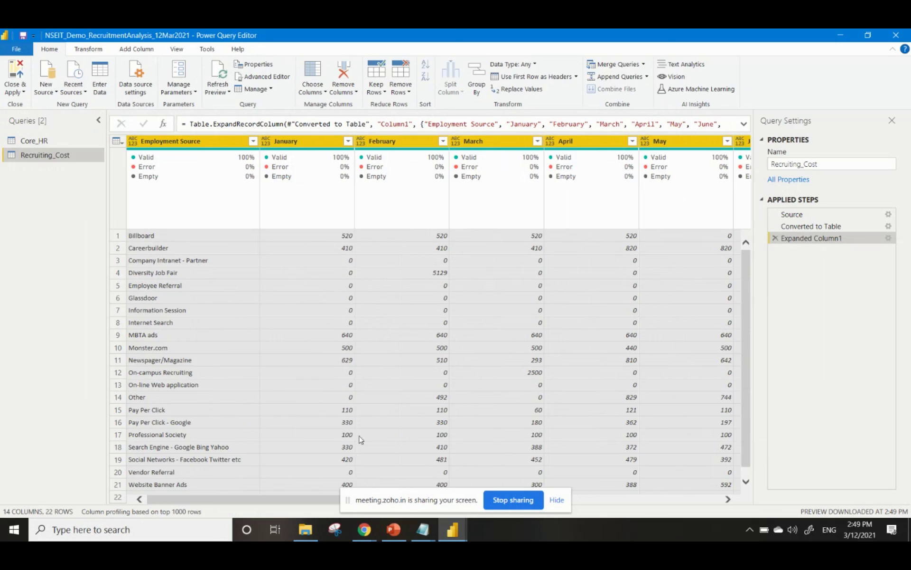
drag(278, 504, 619, 515)
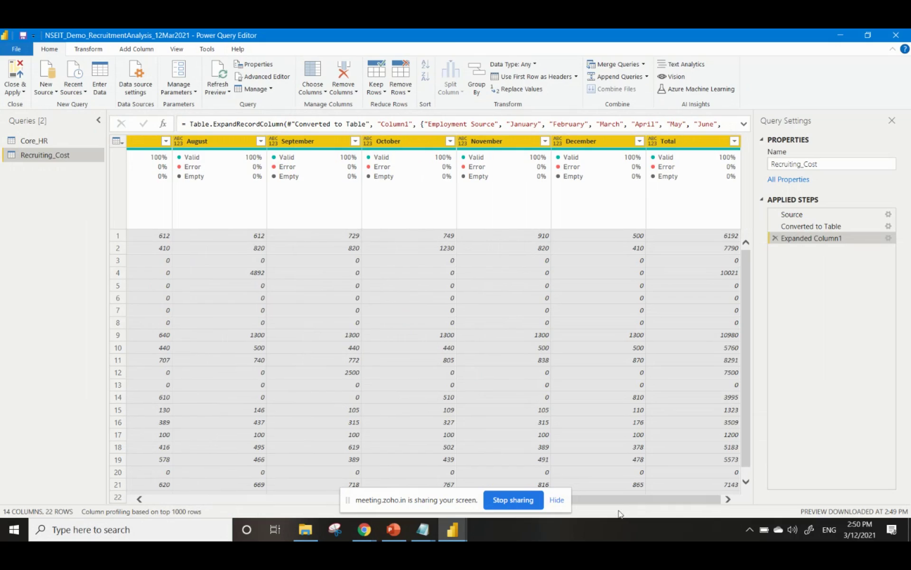
click(693, 144)
right_click(693, 143)
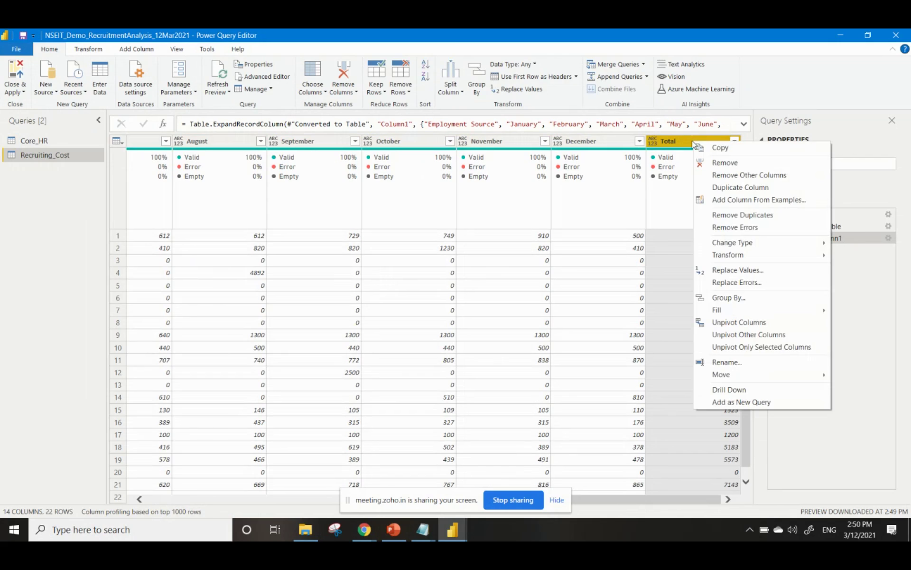
click(727, 164)
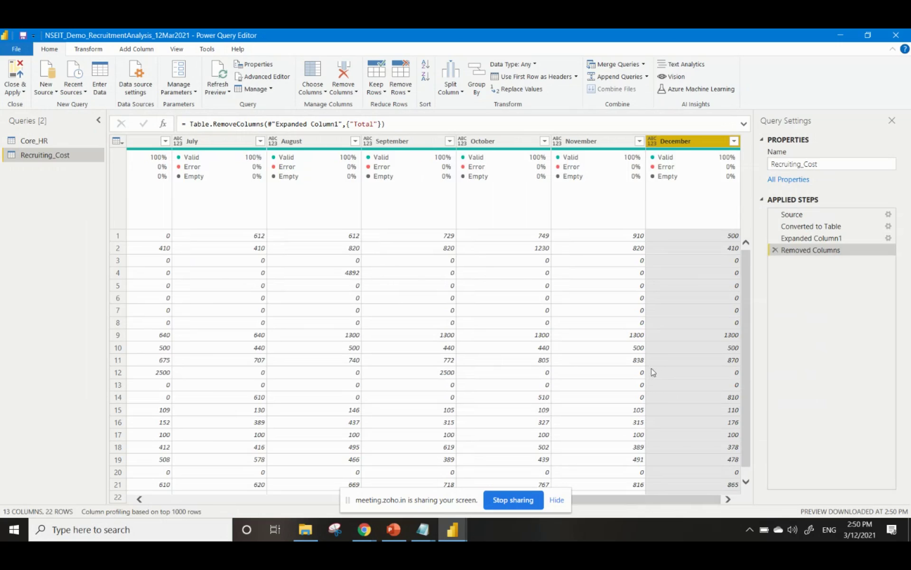
drag(653, 503, 346, 499)
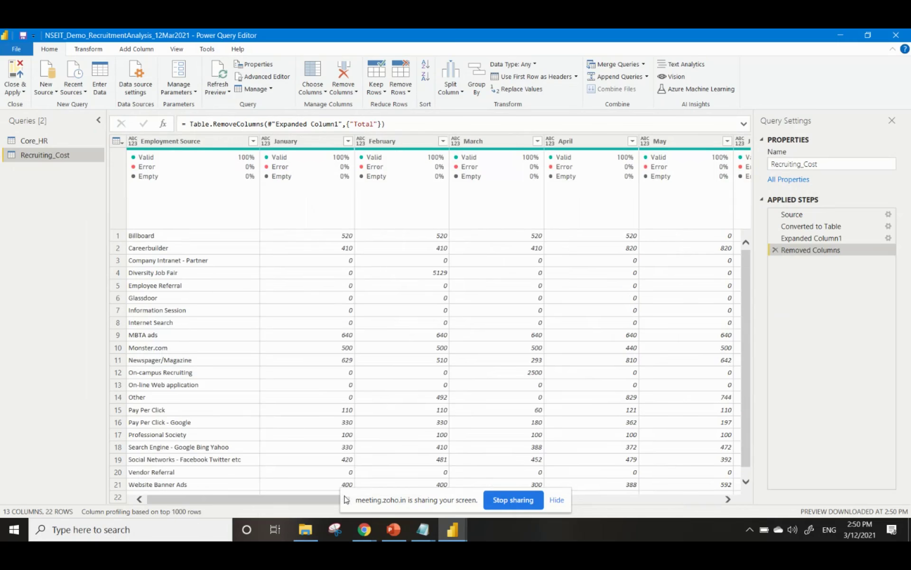
mouse_move(220, 496)
mouse_down()
mouse_move(632, 499)
mouse_move(223, 499)
mouse_up()
drag(271, 503, 269, 471)
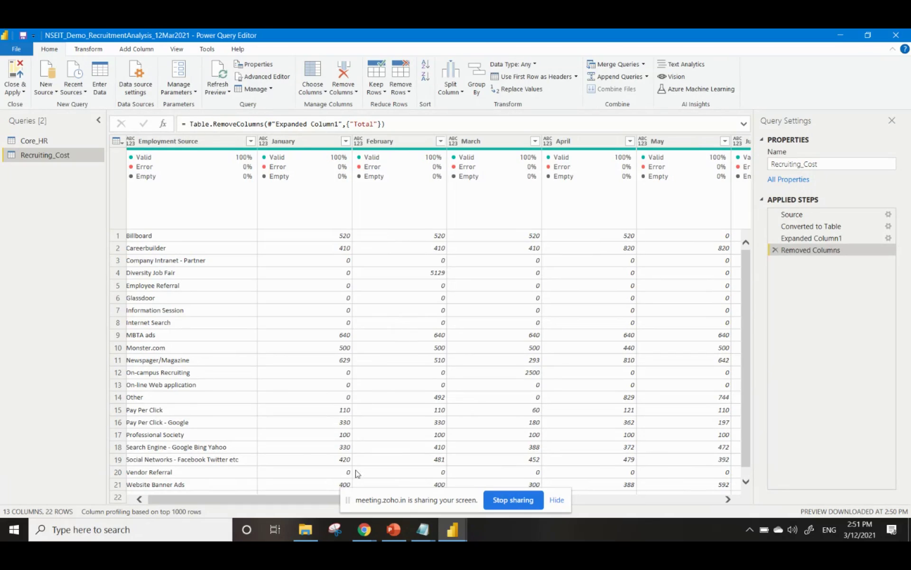
Switch to the Zoho Meeting browser window, check the webinar's Q&A messages and attendee list, and return to the Power Query Editor.
mouse_move(377, 528)
click(385, 475)
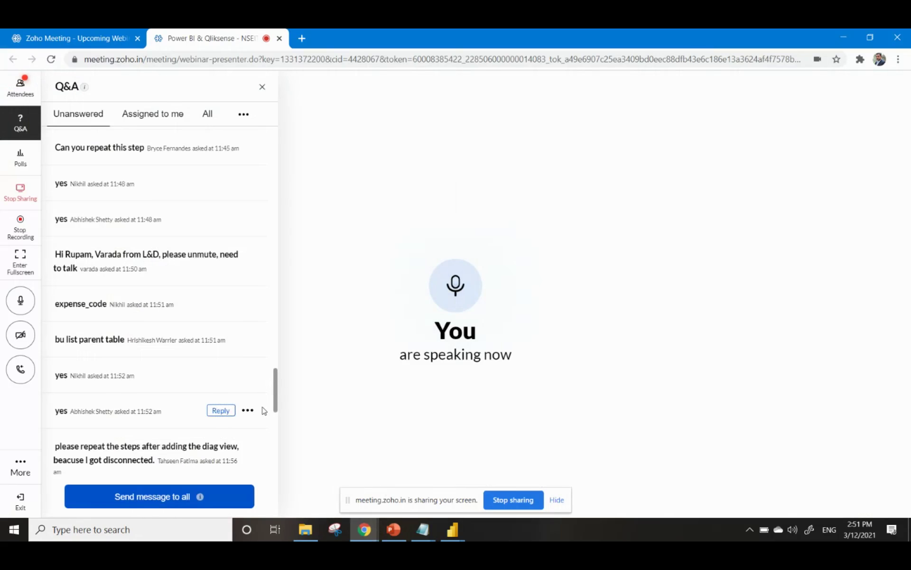
scroll(264, 408, down, 4)
scroll(258, 405, down, 7)
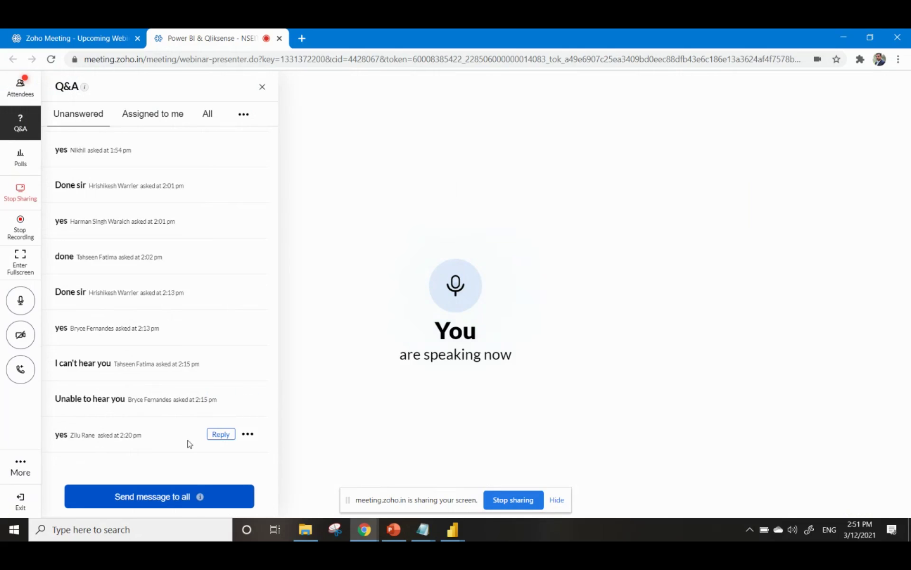
click(21, 94)
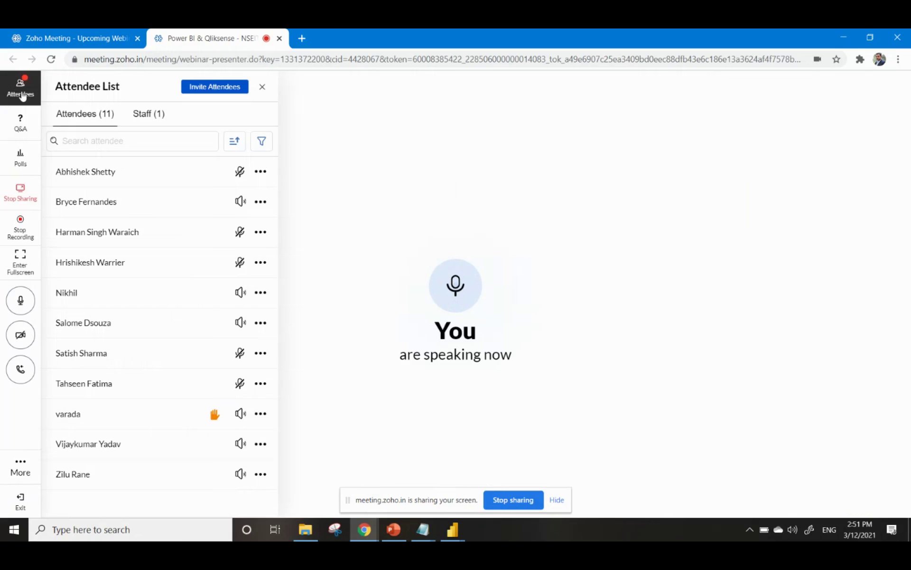
click(21, 127)
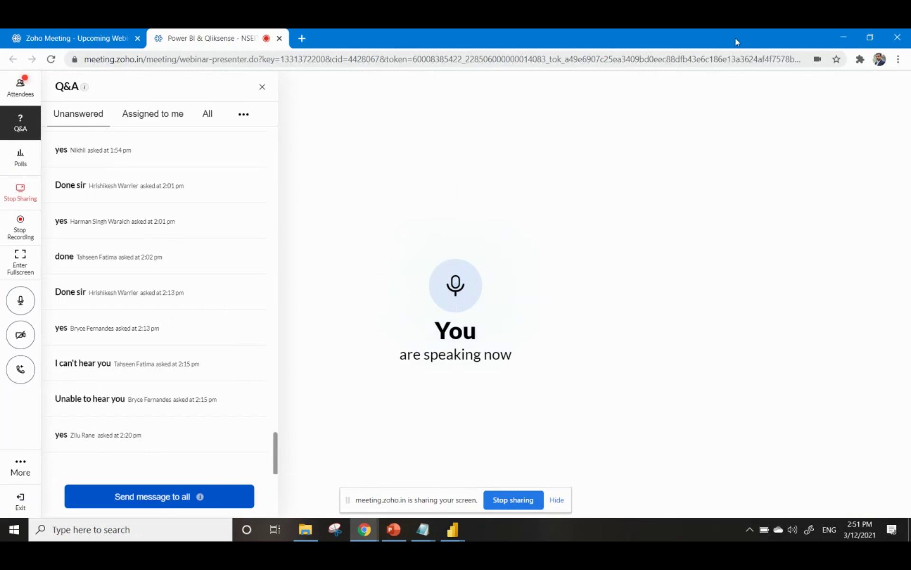
click(847, 37)
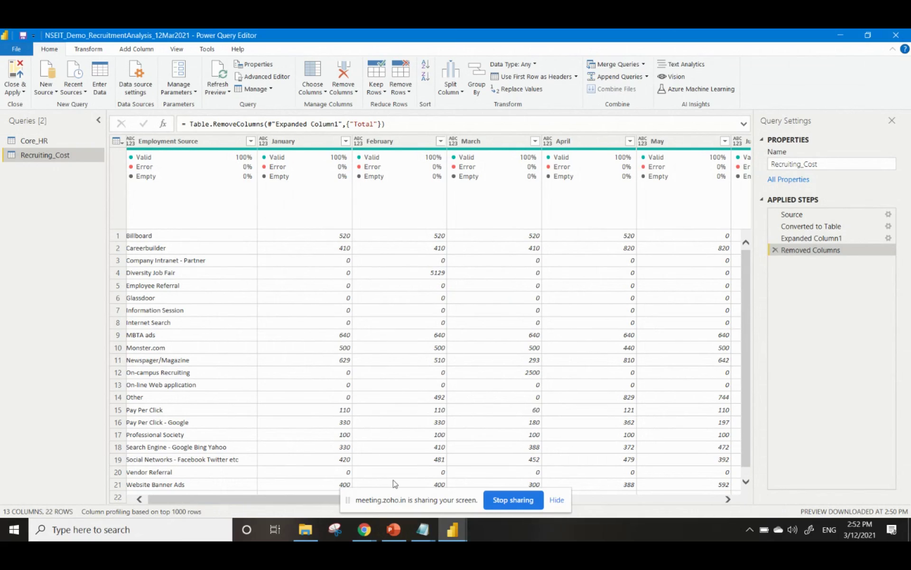
click(367, 530)
click(364, 479)
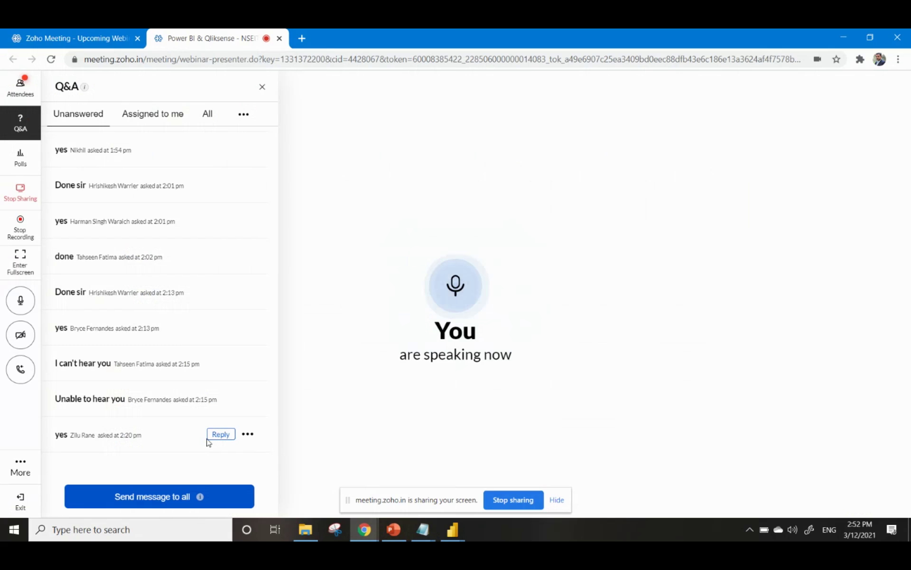
click(844, 33)
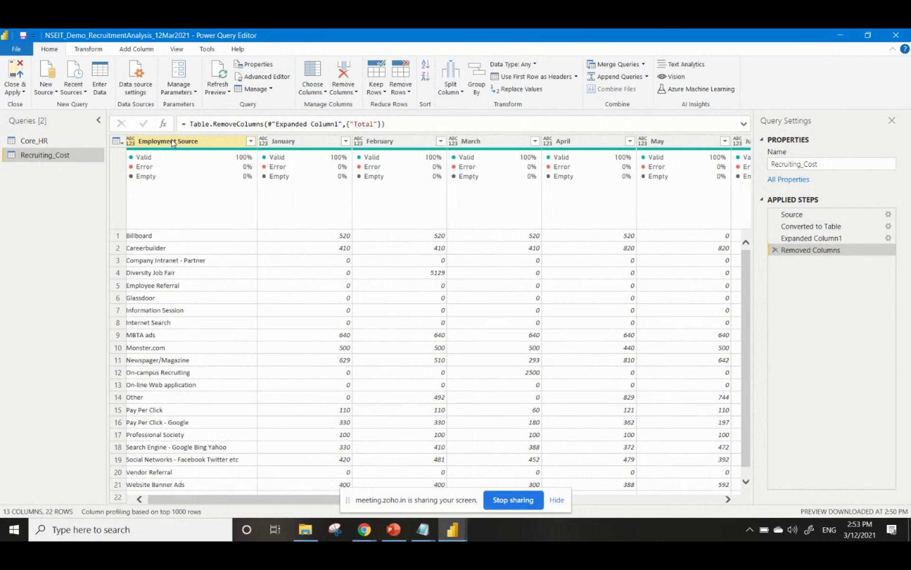
Look through the month columns from January to May in the Recruiting_Cost table.
click(323, 143)
click(395, 142)
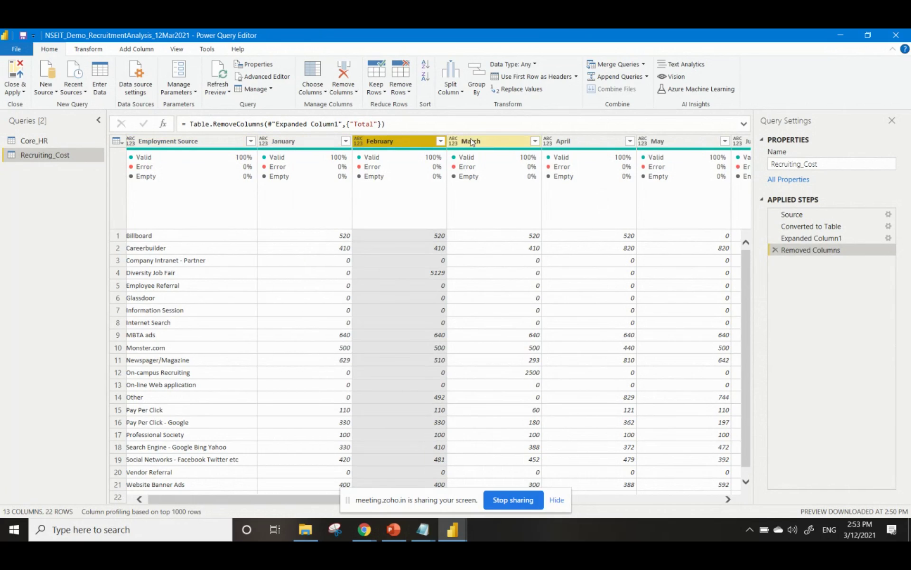
click(494, 141)
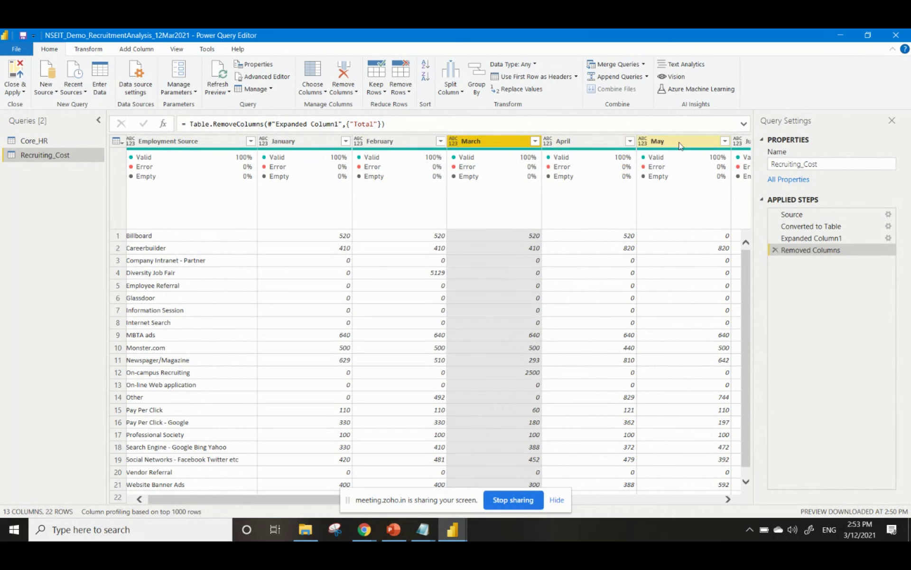
click(678, 142)
click(568, 145)
click(482, 149)
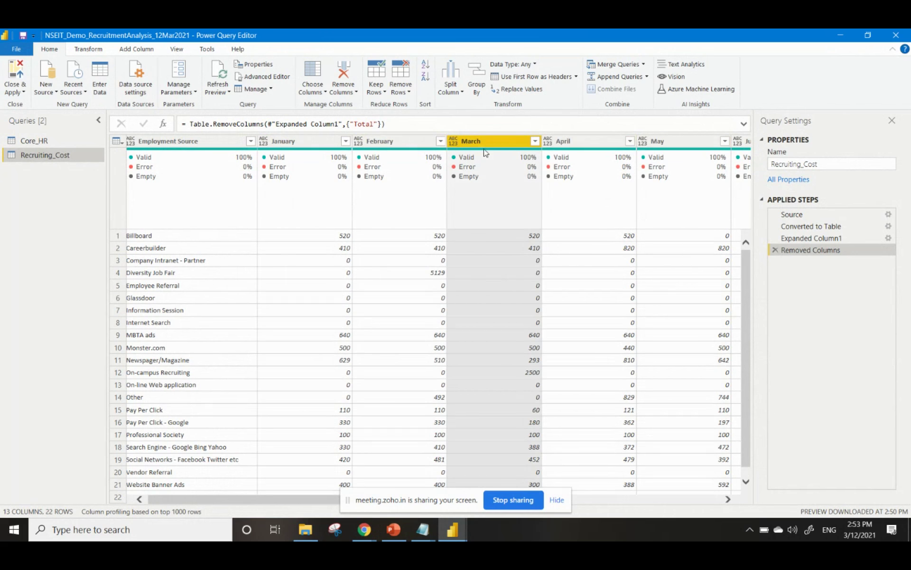
click(379, 147)
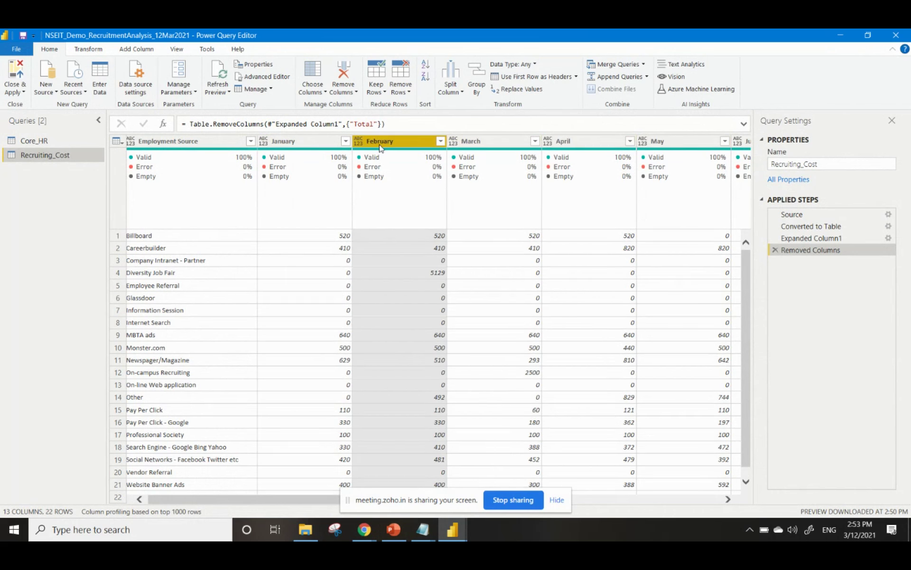
Unpivot all columns of Recruiting_Cost other than Employment Source.
click(194, 145)
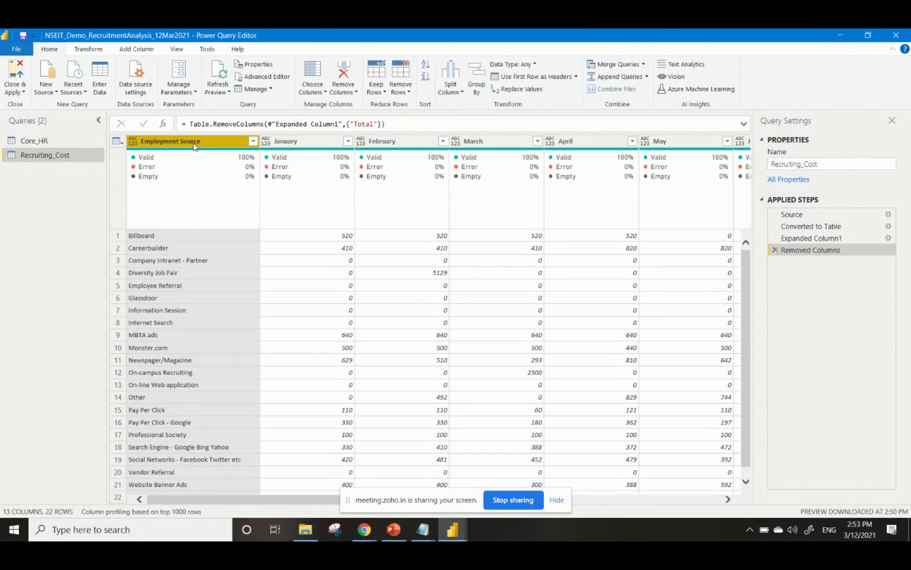
click(89, 51)
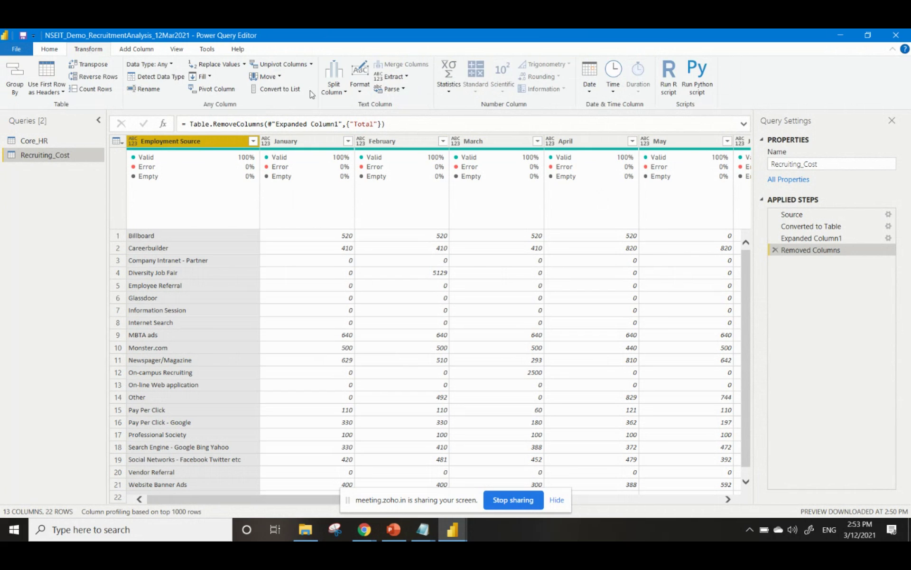
click(312, 66)
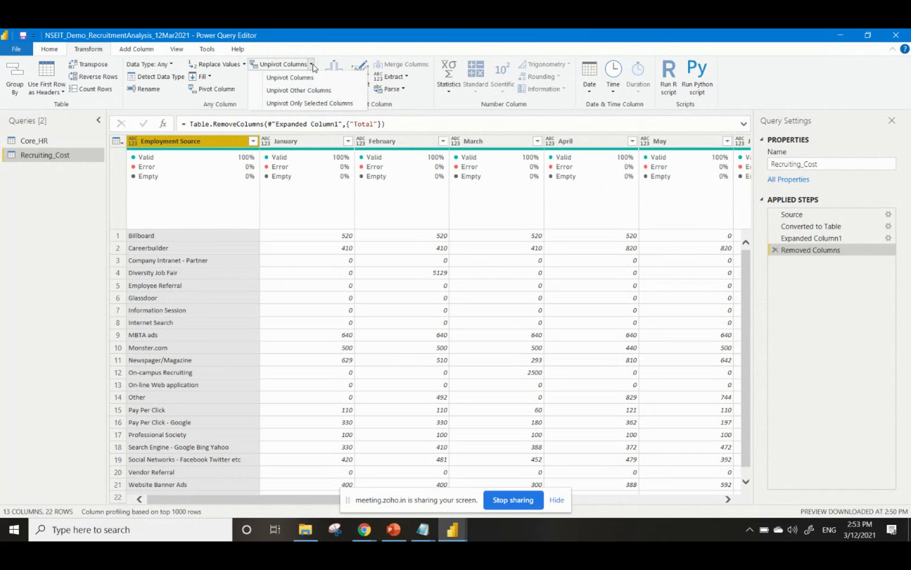
click(302, 91)
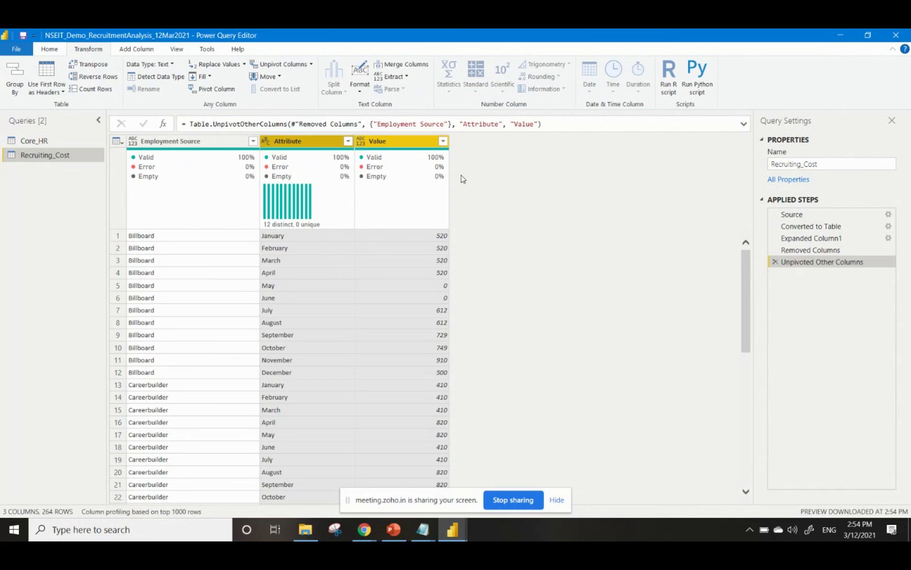
Rename the Attribute column to CalendarMonth and the Value column to Amount.
mouse_move(371, 179)
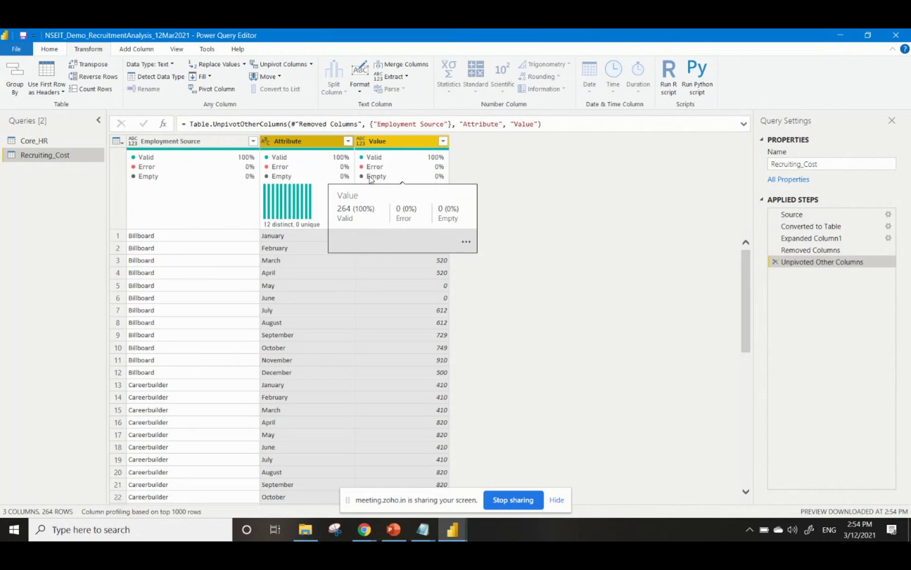
double_click(310, 141)
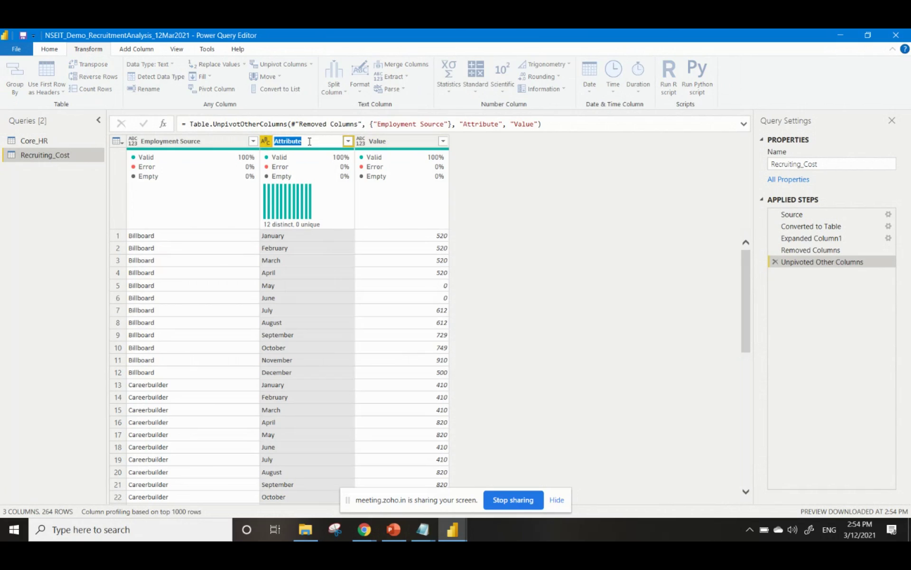
text(M)
key(BackSpace)
text(CalendarMonth)
key(Return)
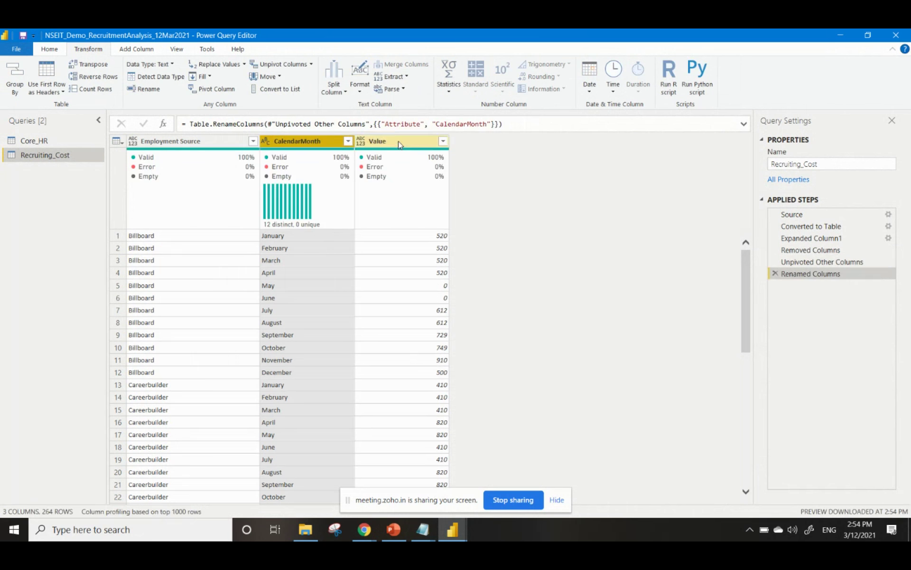
click(399, 144)
double_click(399, 143)
text(Amount)
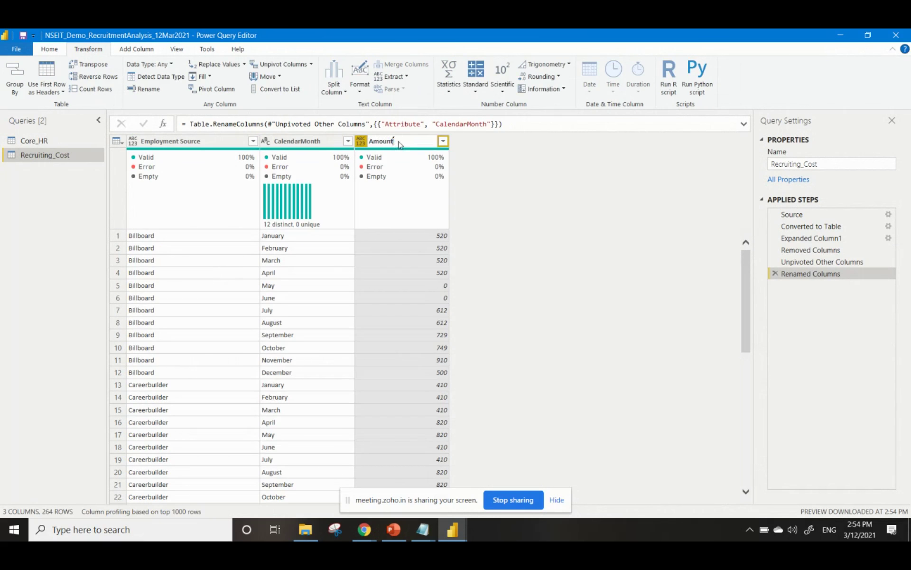
key(Return)
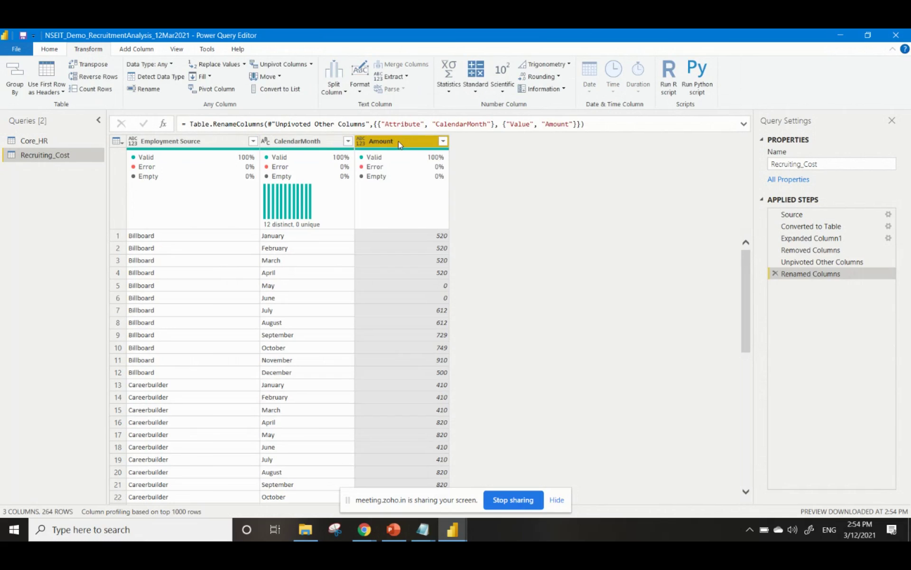
Set the Amount column's data type to Whole Number, then select the CalendarMonth column.
click(49, 48)
click(529, 64)
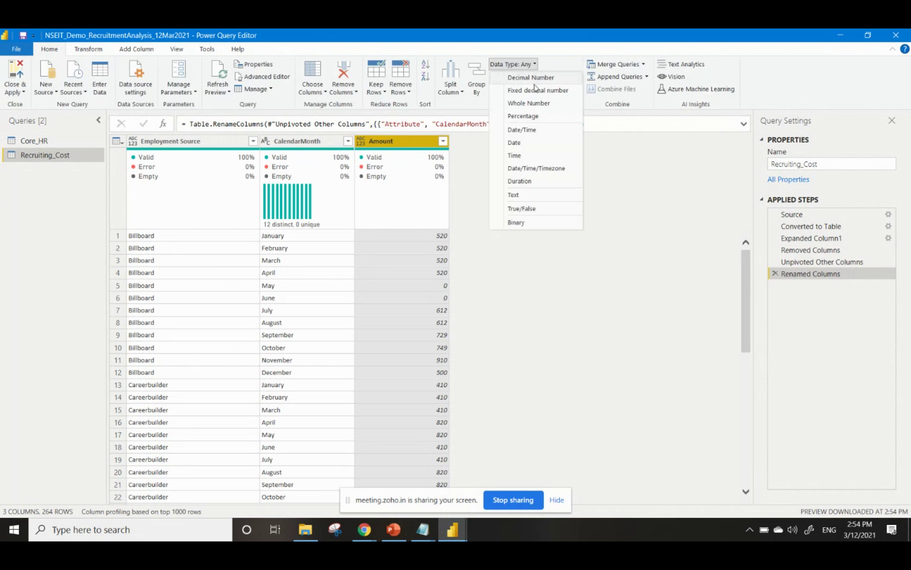
click(535, 103)
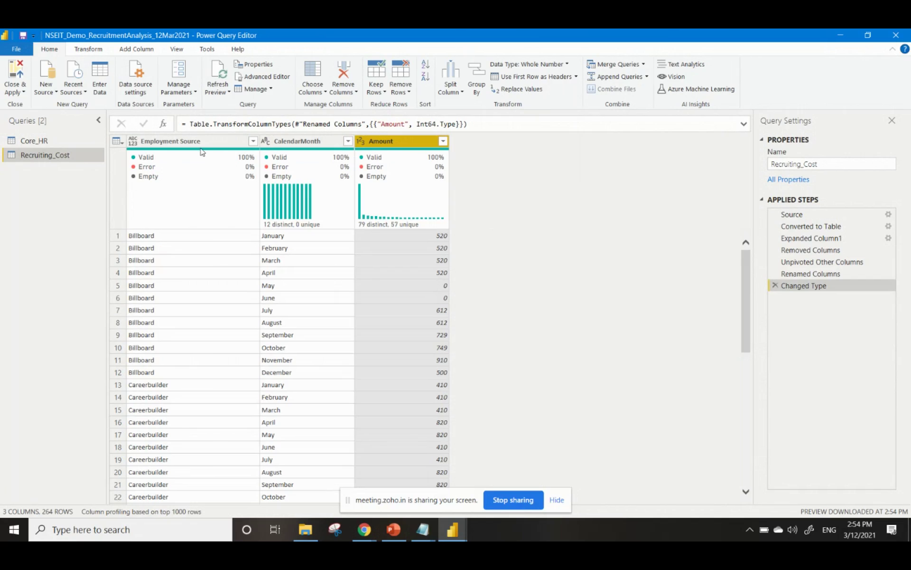
mouse_move(200, 166)
click(319, 140)
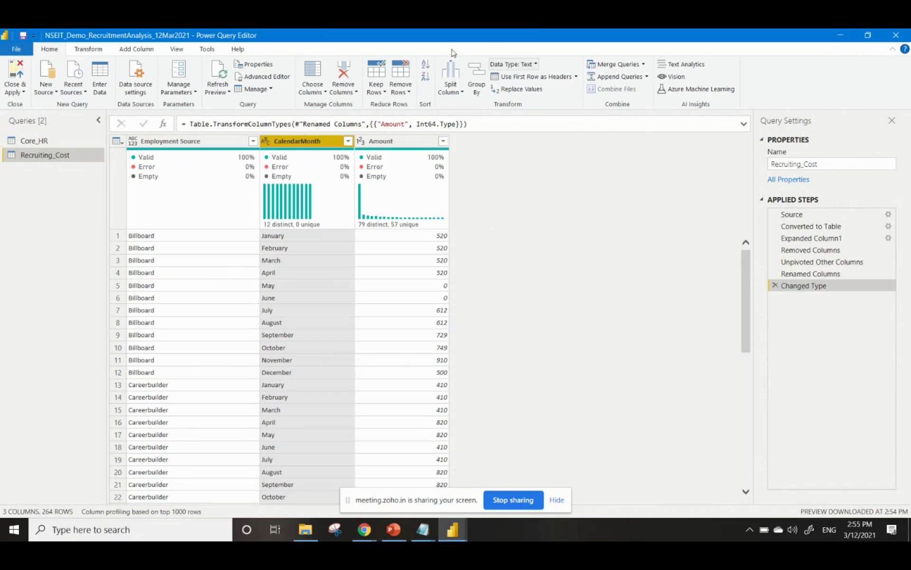
Close and apply the query changes, and open the model view in its upgraded design.
click(22, 90)
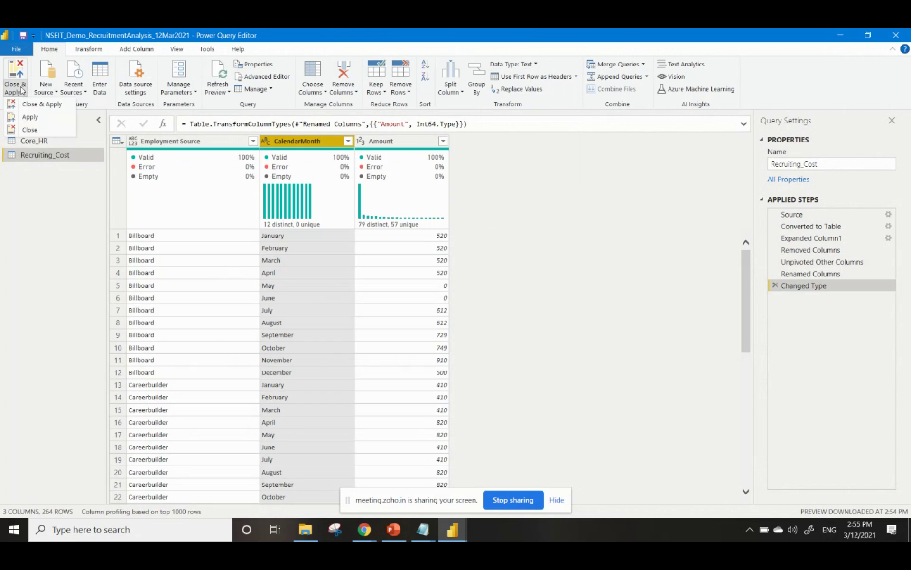
click(39, 109)
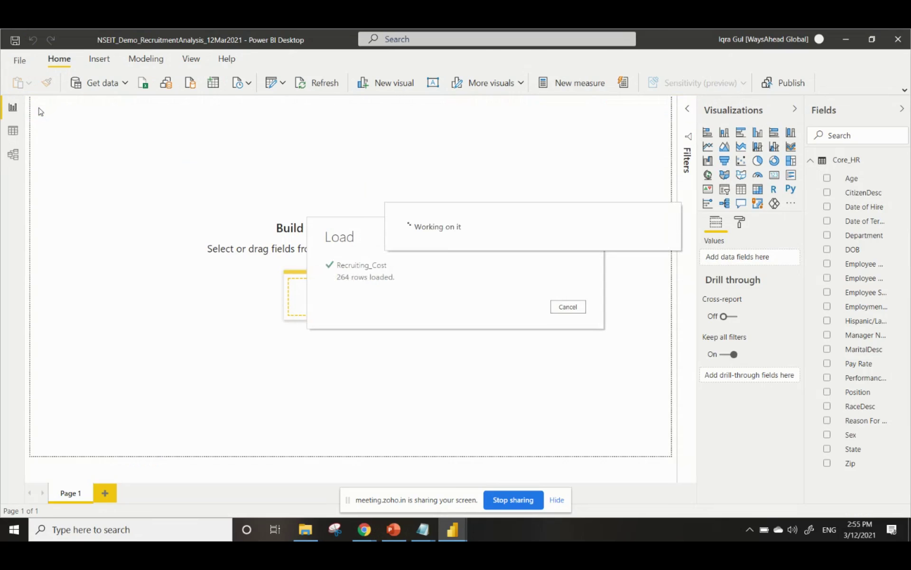
click(13, 155)
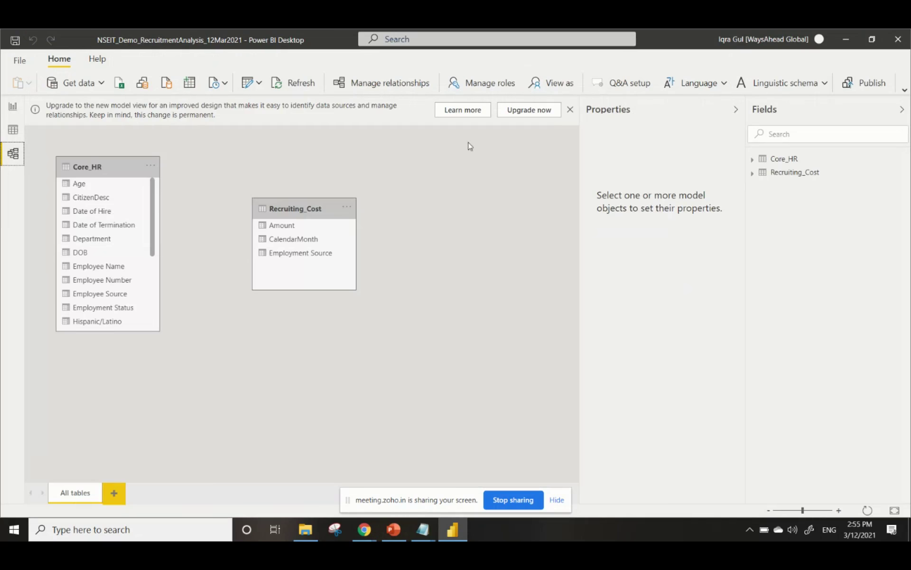
click(530, 111)
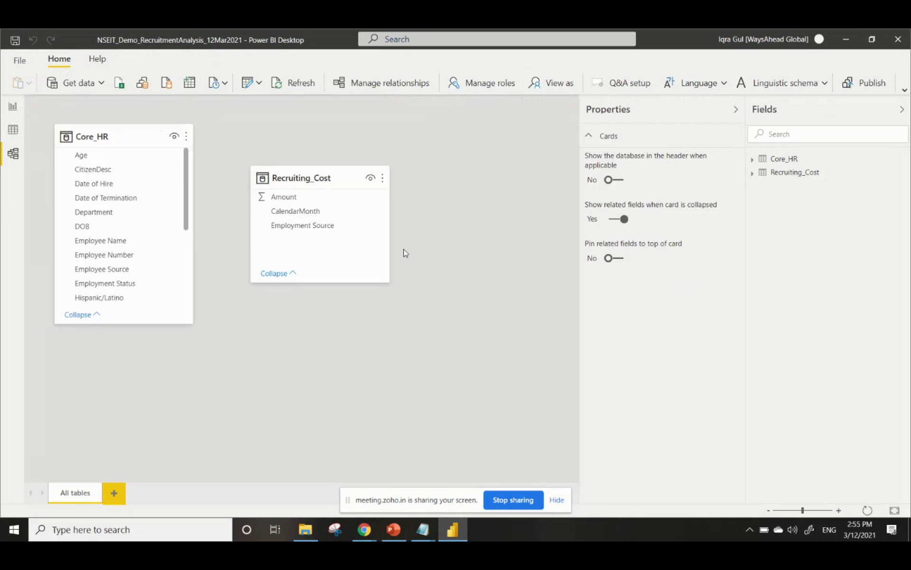
Move the Recruiting_Cost card away from Core_HR and lengthen the Core_HR card until all its fields fit.
drag(323, 182, 380, 179)
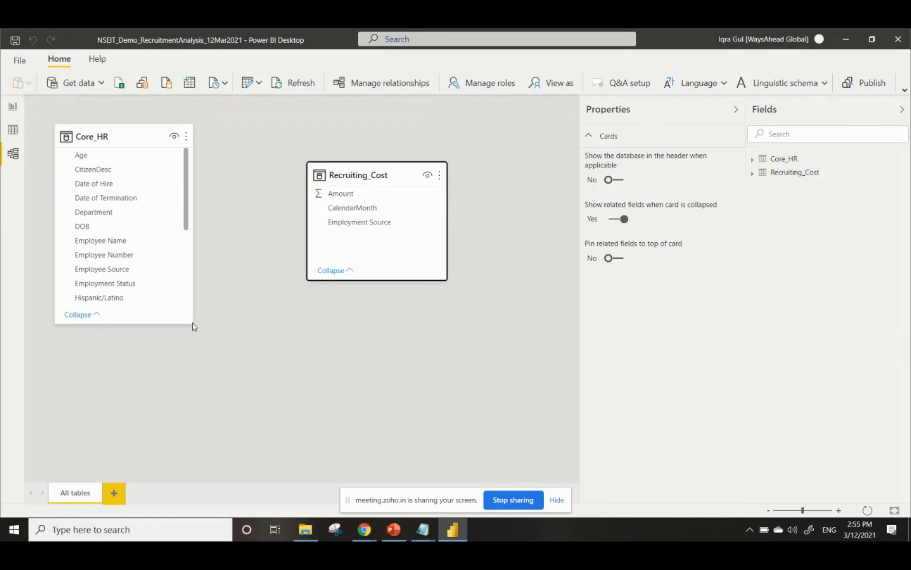
drag(180, 324, 177, 459)
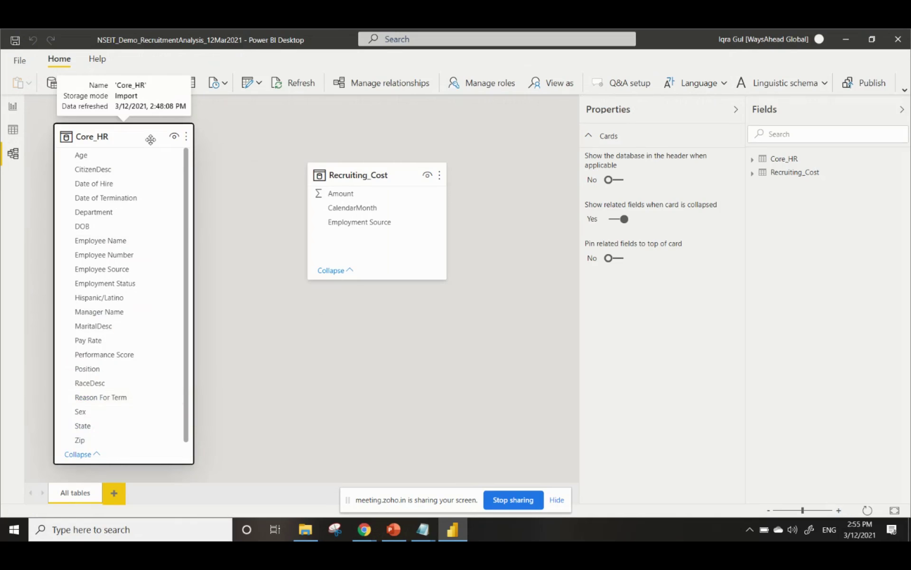
click(158, 187)
scroll(179, 452, down, 1)
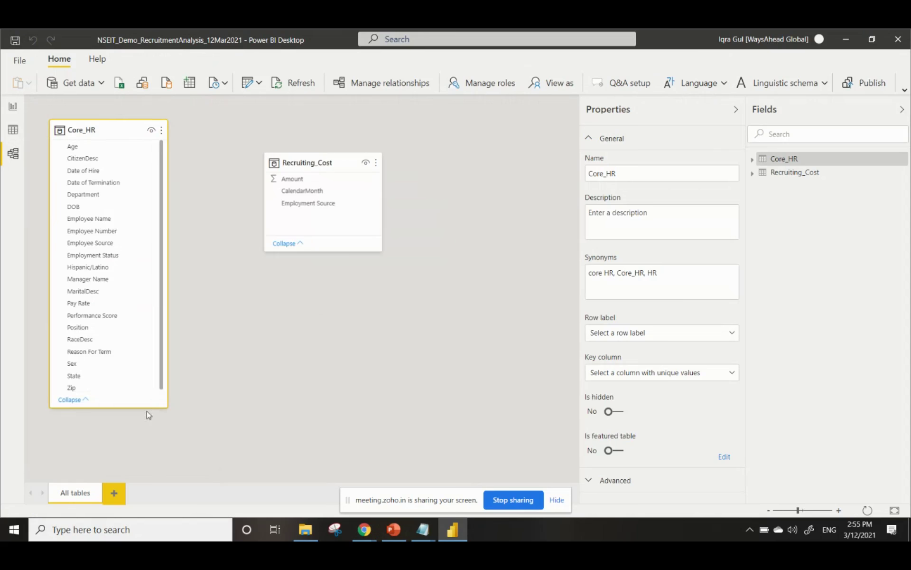
drag(142, 415, 139, 437)
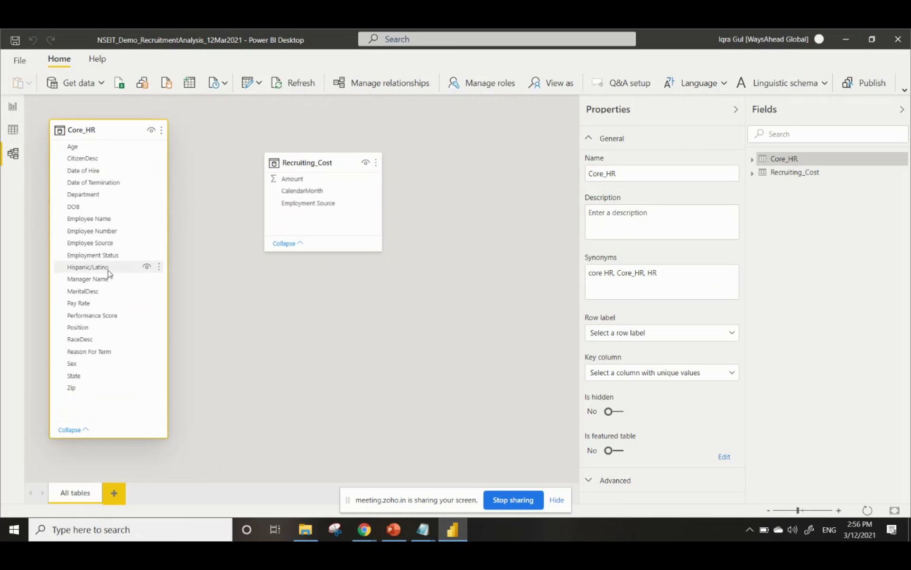
Try to create a relationship from Recruiting_Cost's Employment Source field to Core_HR's Employee Source field.
click(106, 255)
click(101, 244)
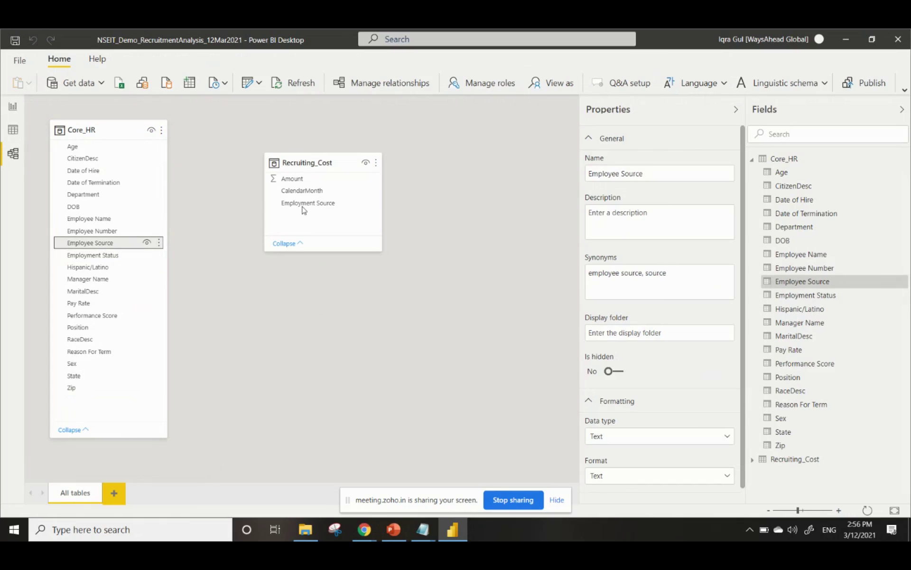
drag(304, 207, 122, 246)
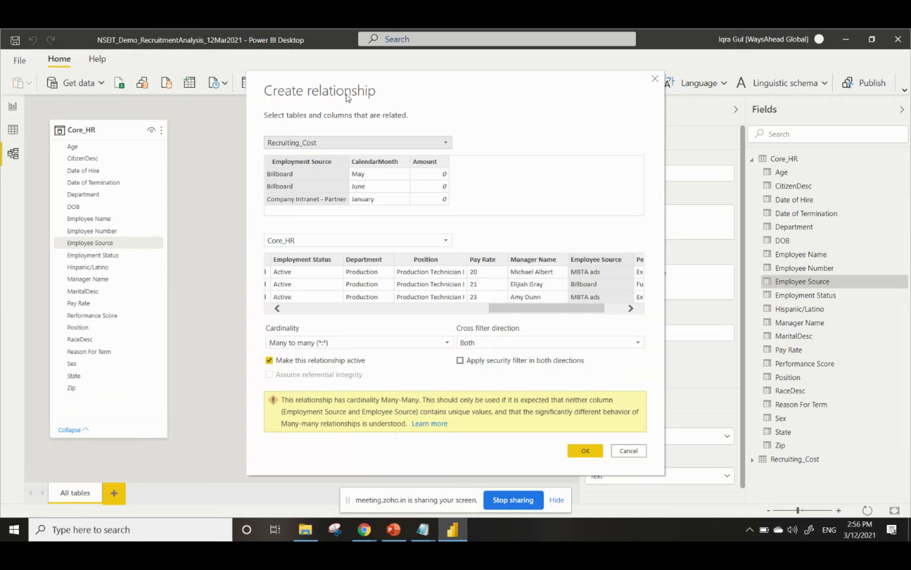
drag(398, 83, 579, 71)
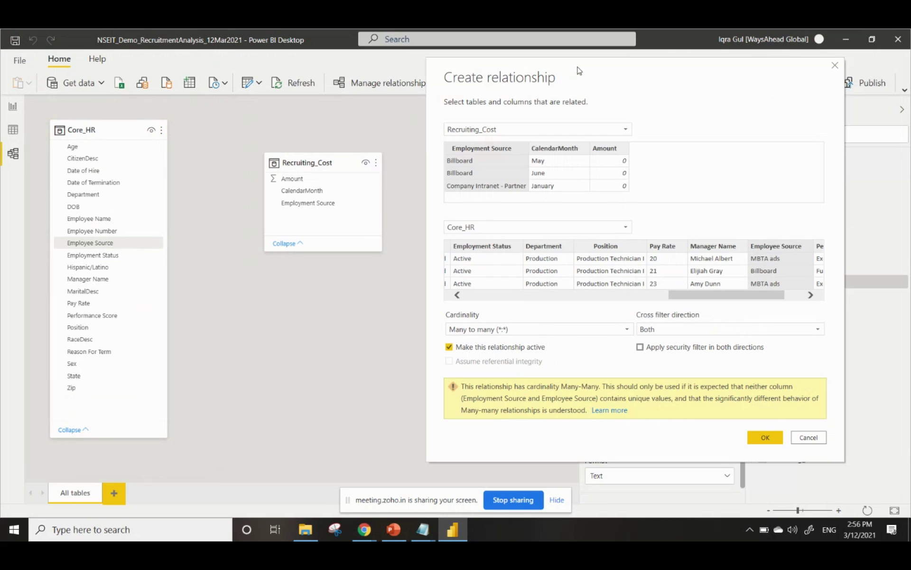
click(835, 67)
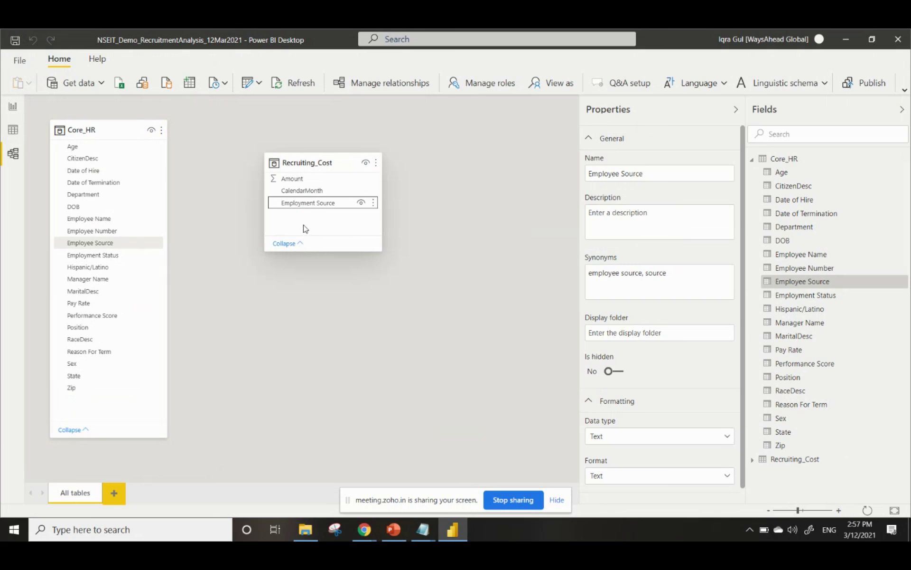
Reopen Power Query Editor and compare the data in the Recruiting_Cost and Core_HR queries.
click(102, 83)
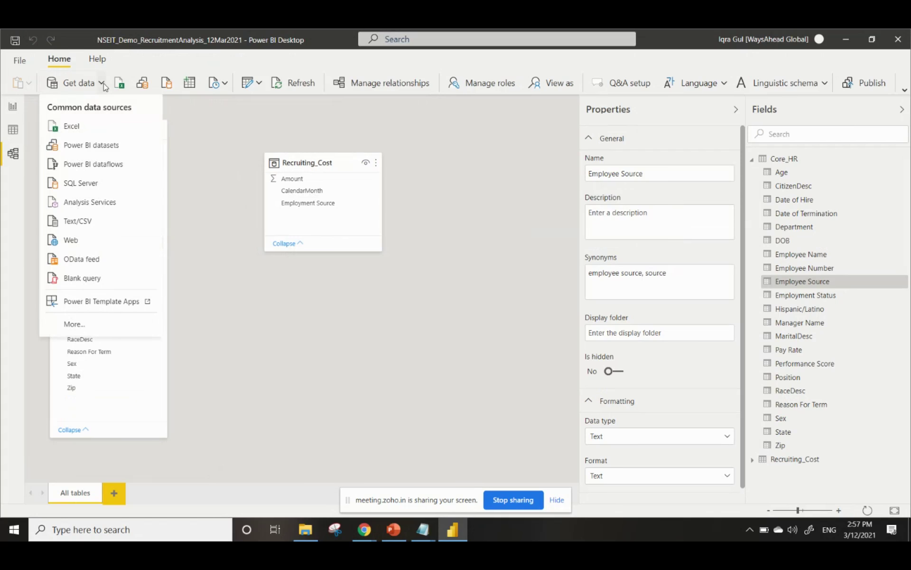
click(221, 109)
click(259, 84)
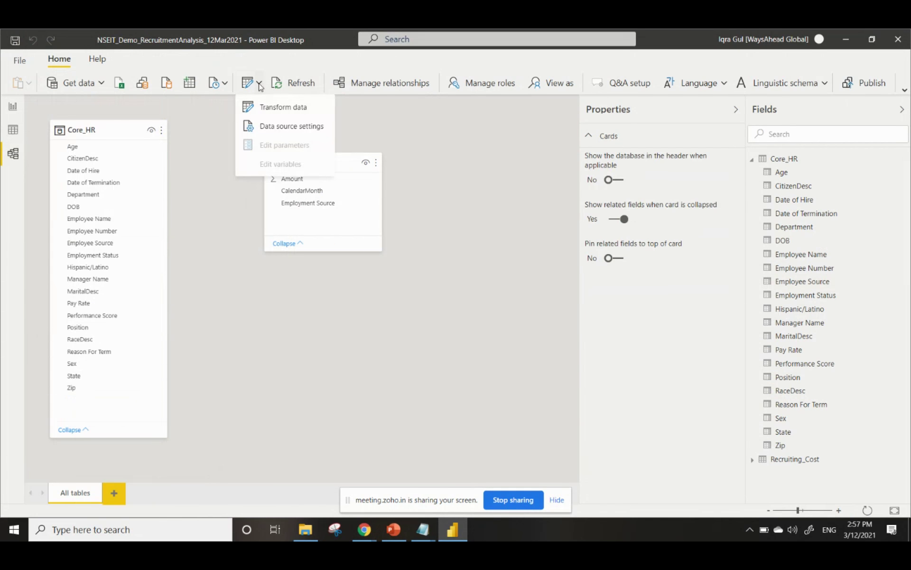
click(274, 109)
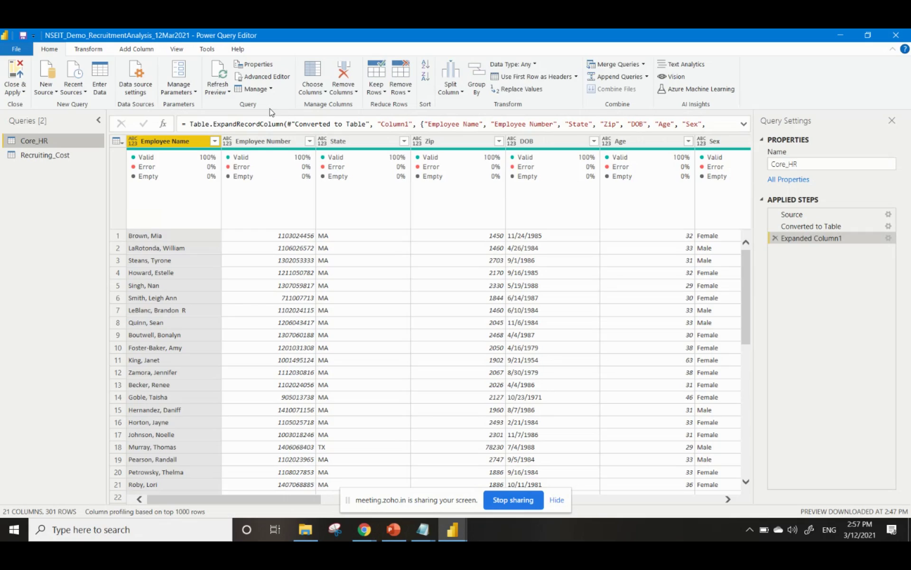
click(32, 163)
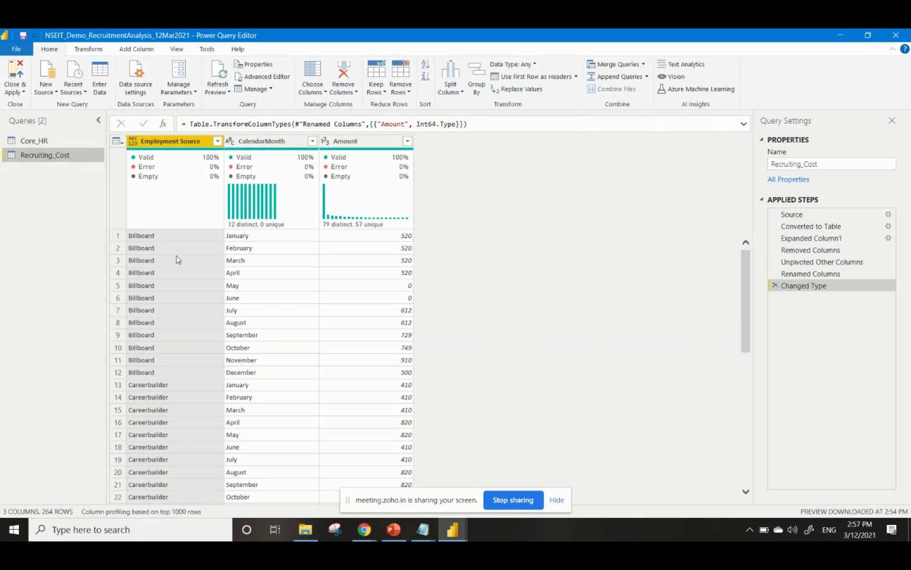
click(39, 143)
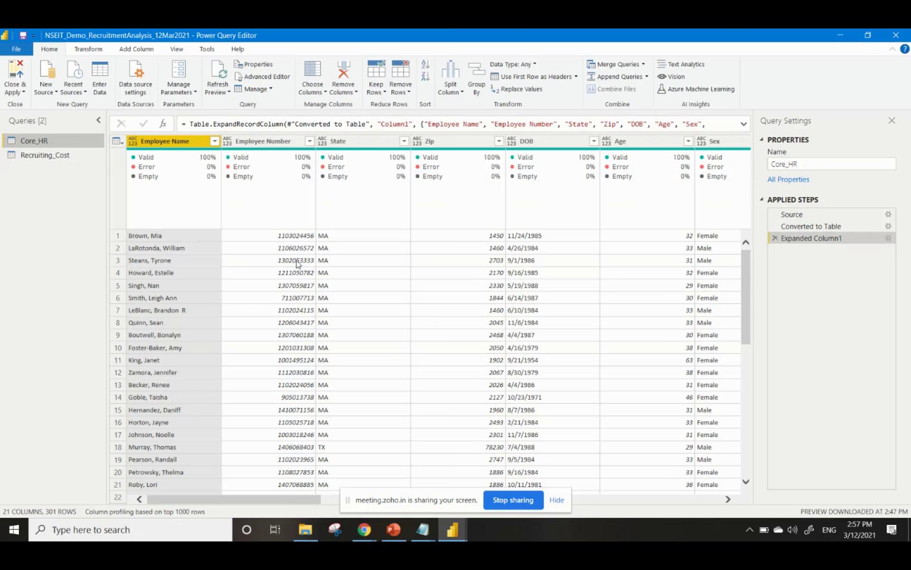
click(51, 156)
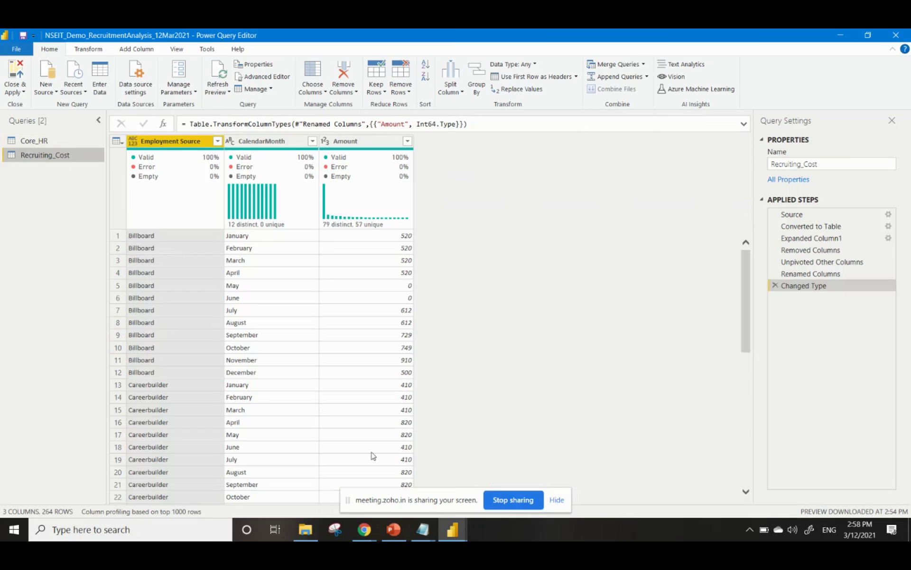
Switch to the Zoho Meeting window in Chrome and check the attendees' unanswered Q&A messages.
mouse_move(367, 537)
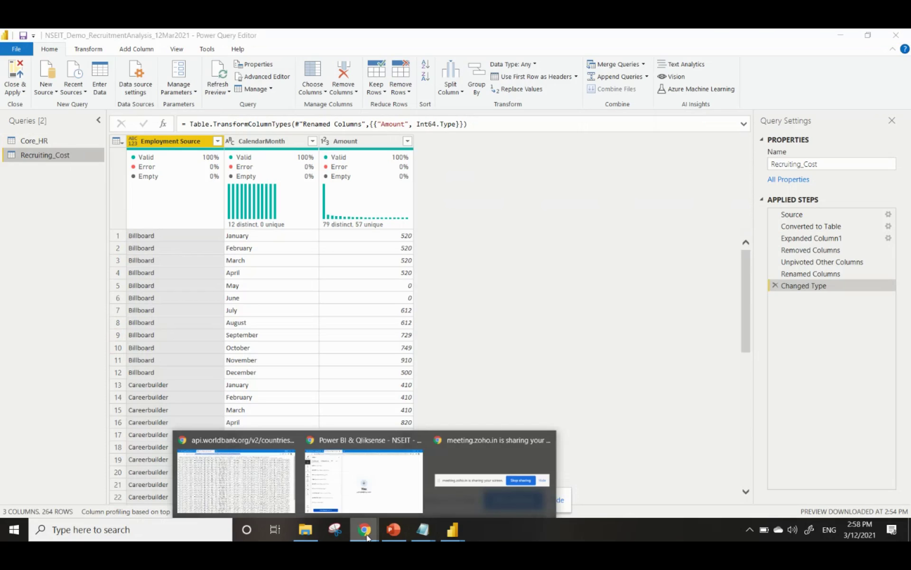
click(385, 494)
mouse_move(187, 430)
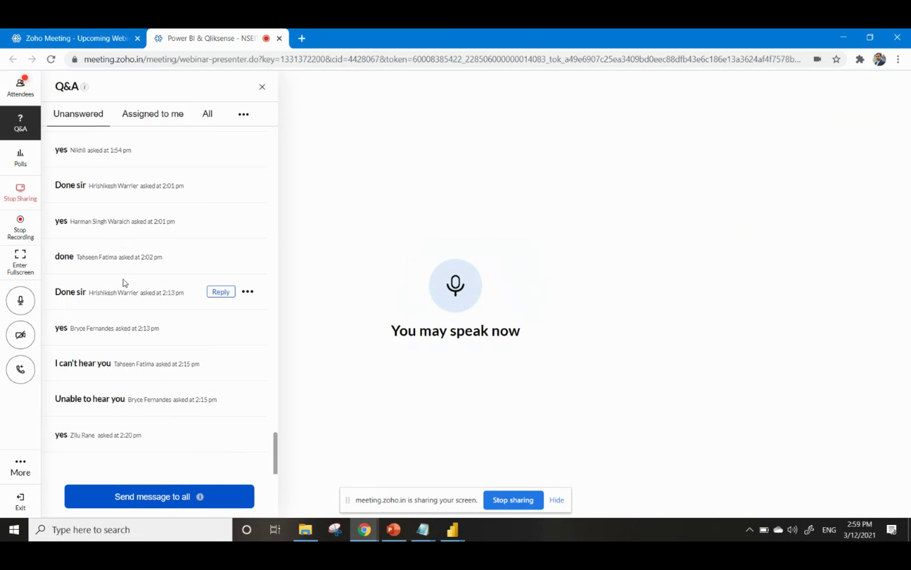
click(21, 85)
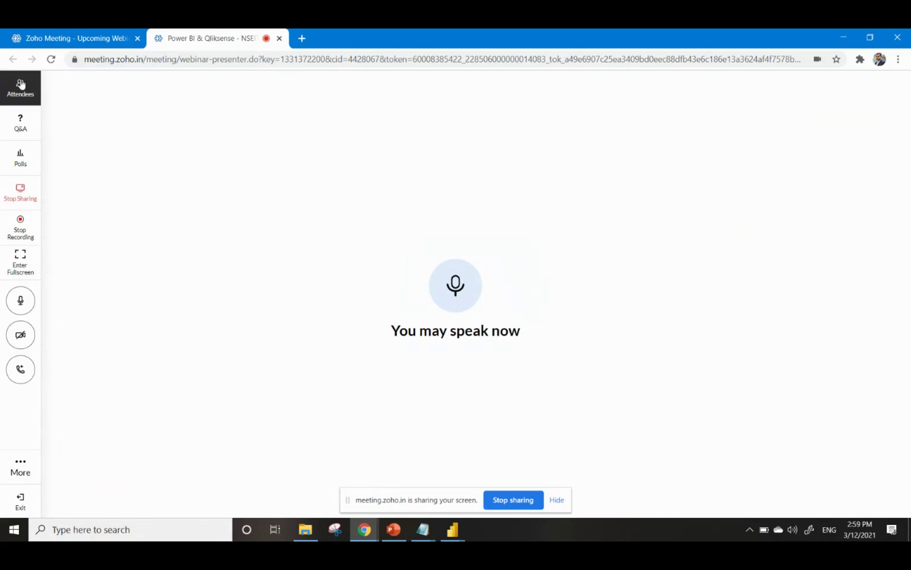
click(20, 123)
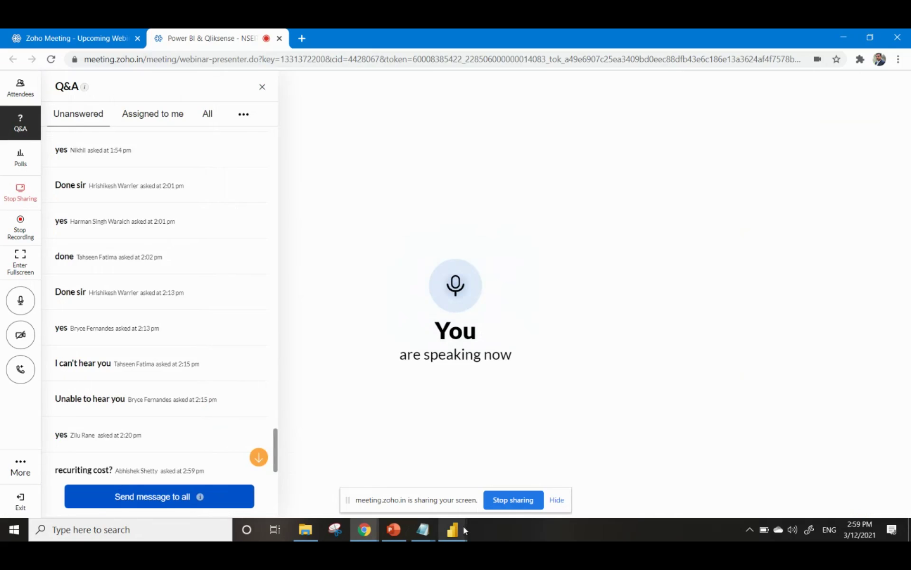
mouse_move(463, 530)
scroll(183, 429, down, 2)
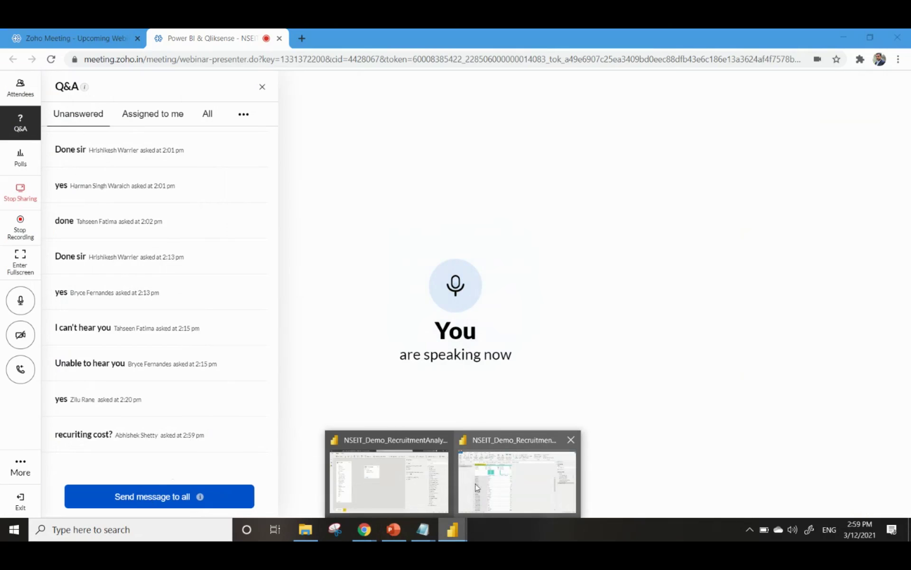
Switch back to Power BI, duplicate the Recruiting_Cost query in Power Query Editor and rename the copy Mapping.
click(338, 444)
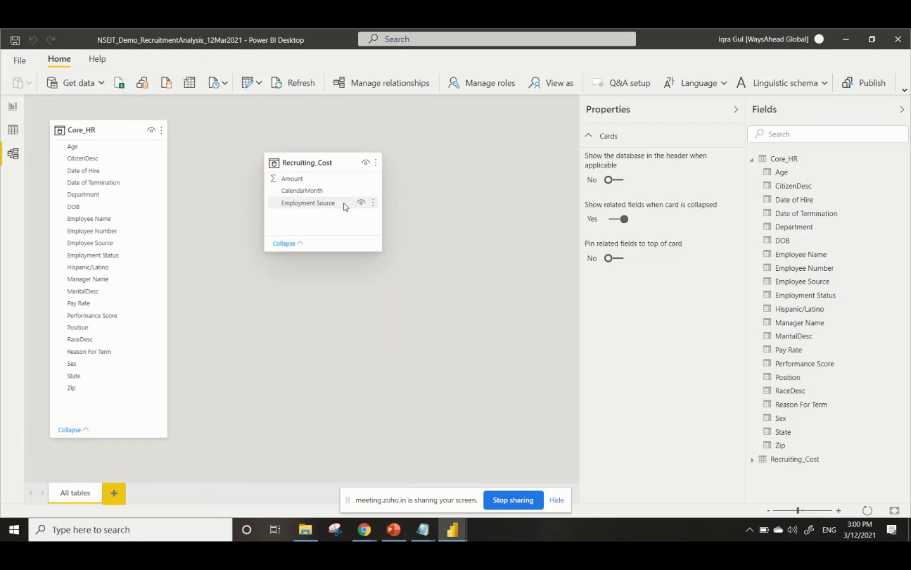
mouse_move(331, 160)
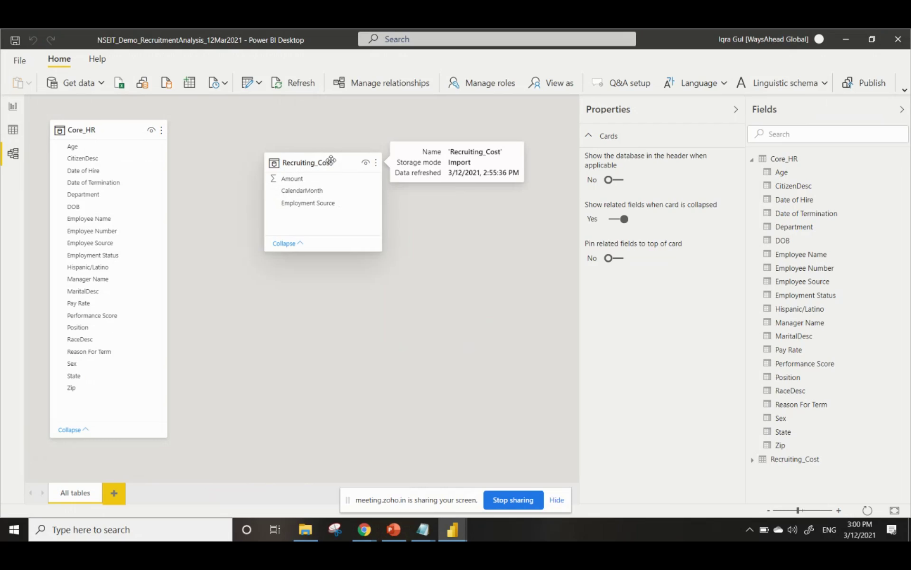
click(259, 83)
click(270, 110)
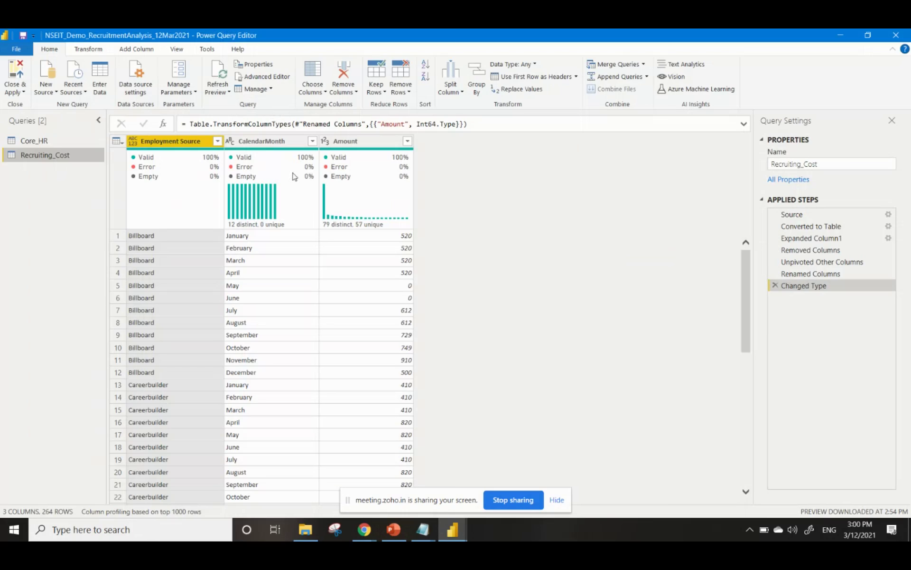
right_click(52, 158)
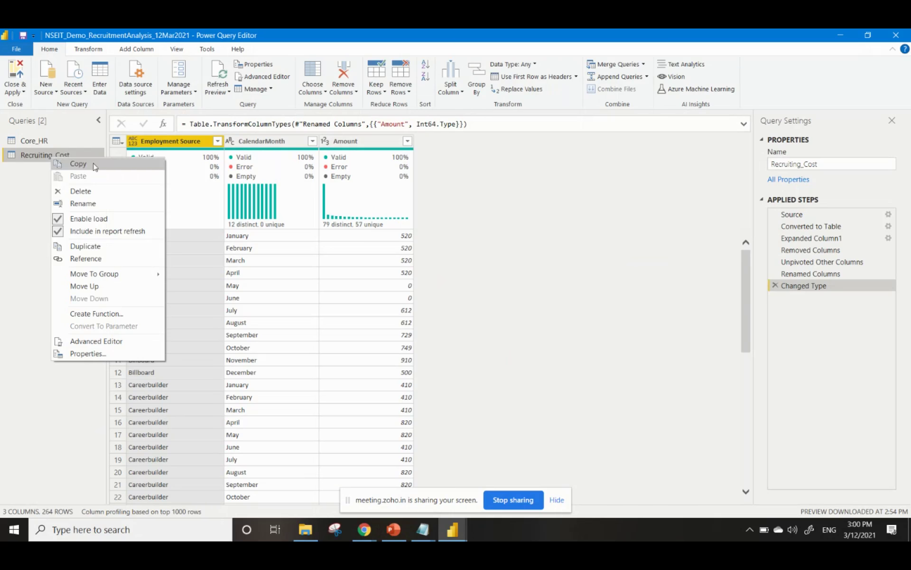
click(101, 244)
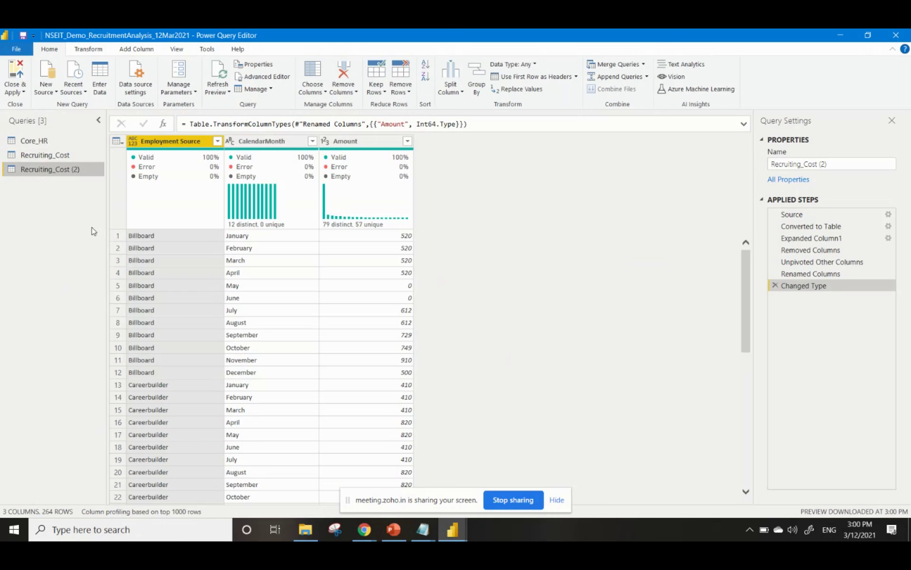
double_click(53, 169)
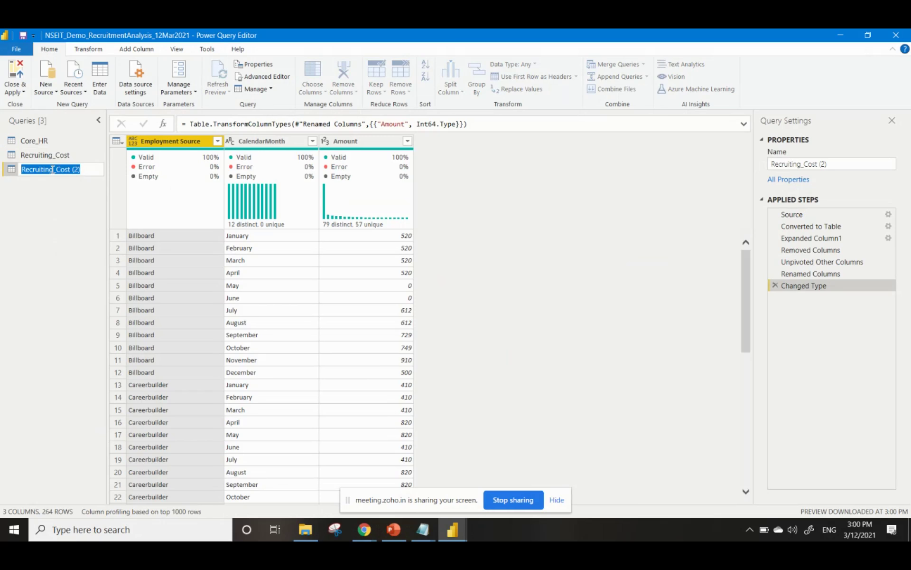
text(Mapping)
key(Return)
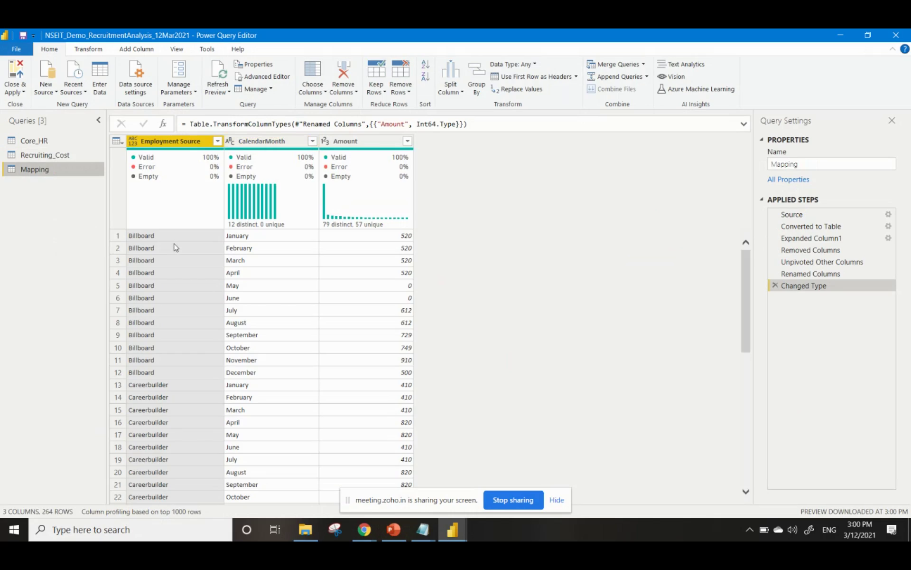
Remove the CalendarMonth and Amount columns from the Mapping query.
click(246, 138)
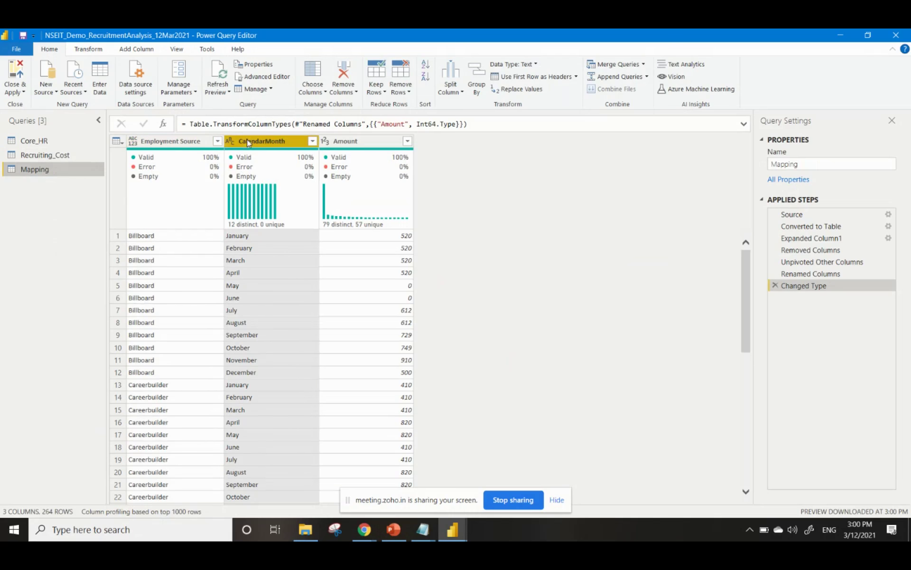
ctrl+click(344, 142)
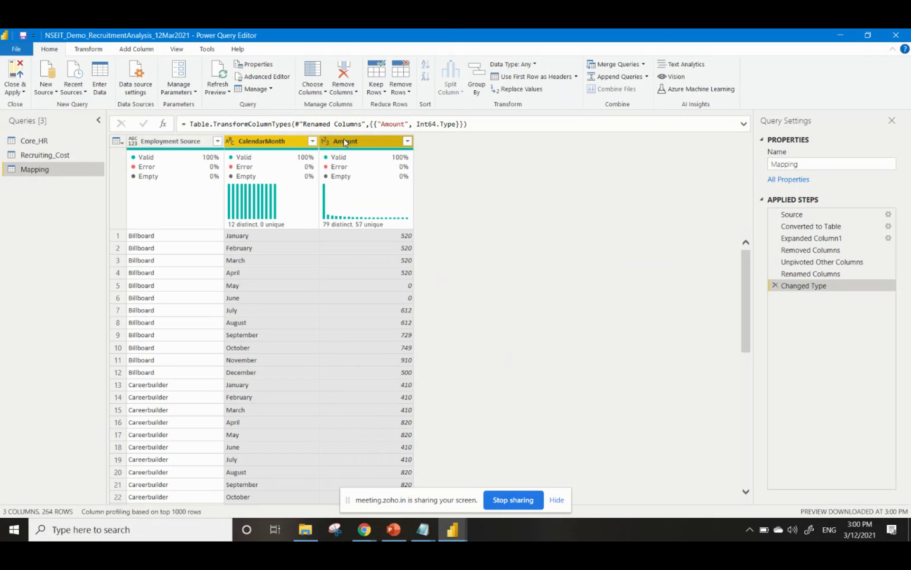
right_click(343, 140)
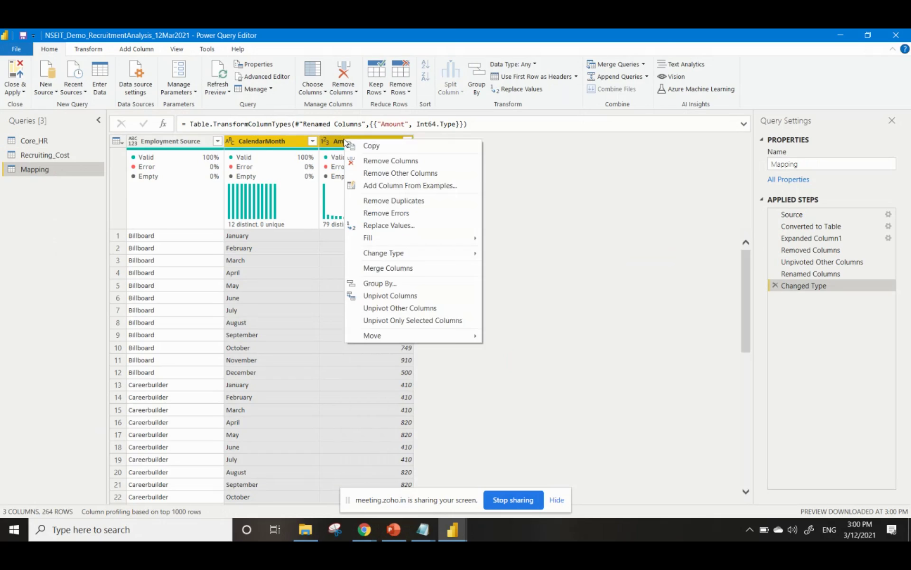
click(365, 161)
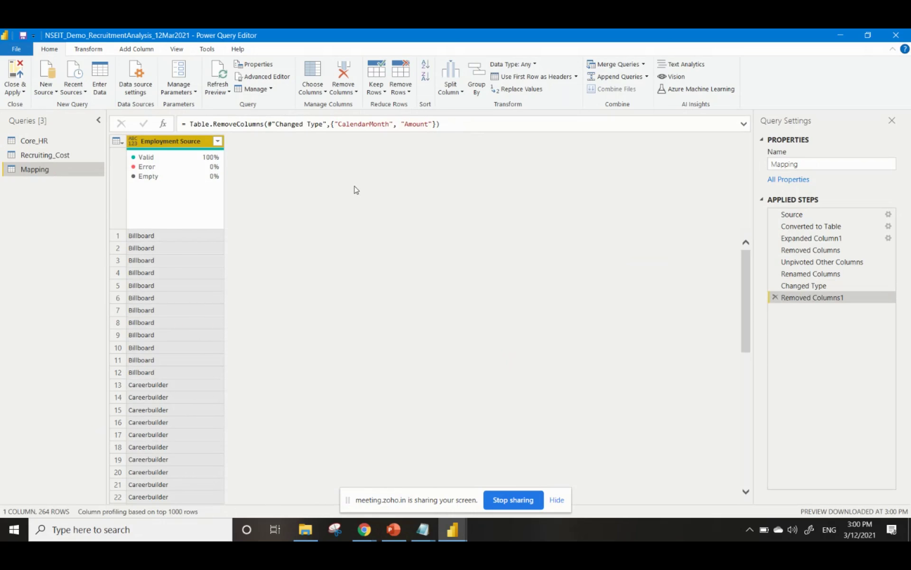
Remove the duplicates from the Mapping query's Employment Source column and review the applied steps from Renamed Columns through Removed Duplicates.
right_click(189, 145)
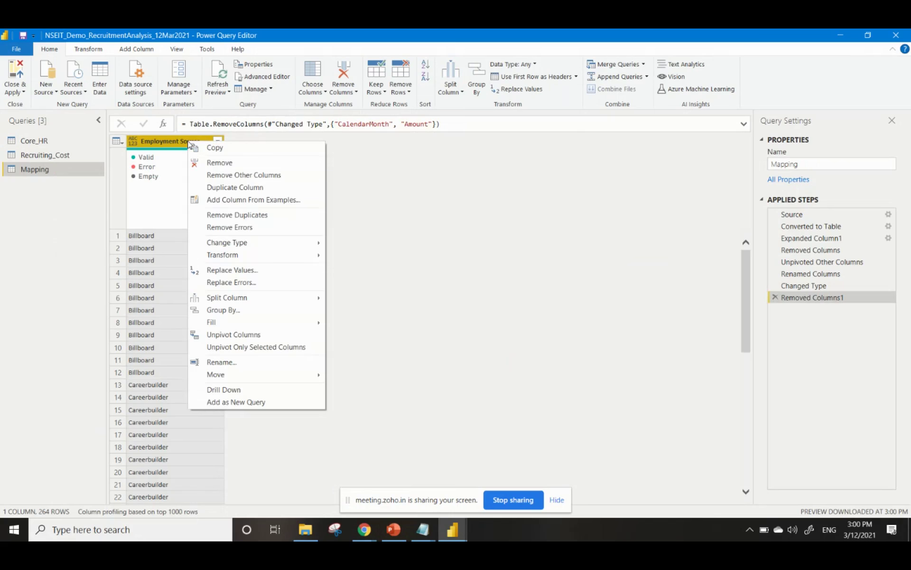
click(258, 221)
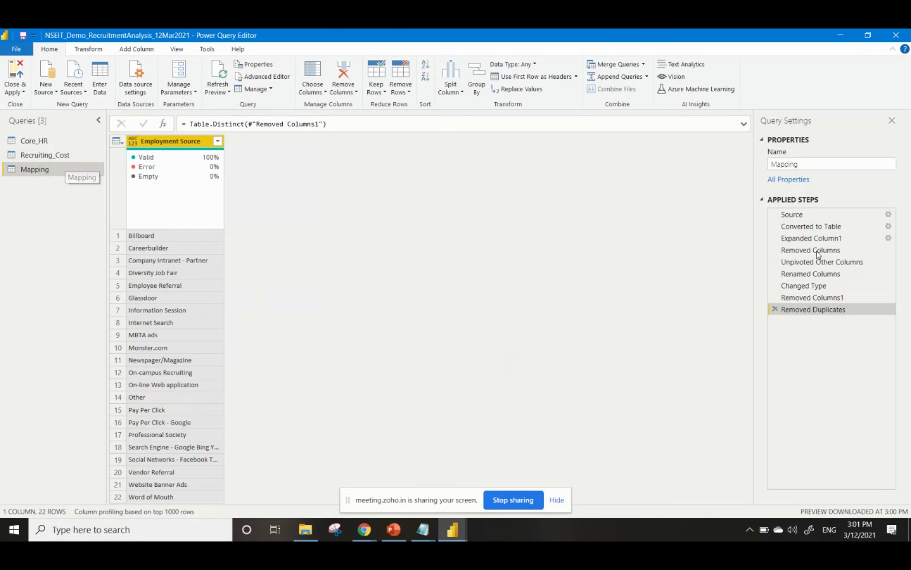
click(816, 297)
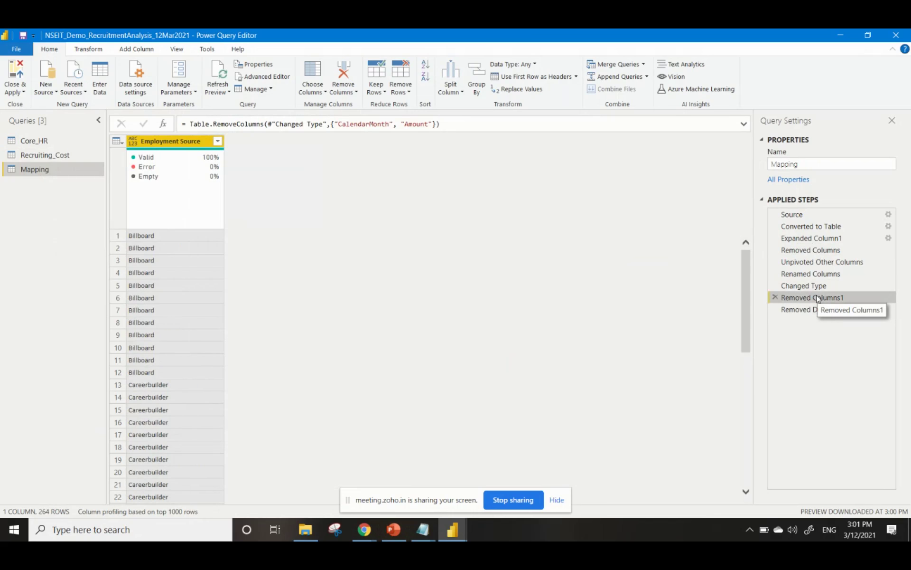
click(817, 285)
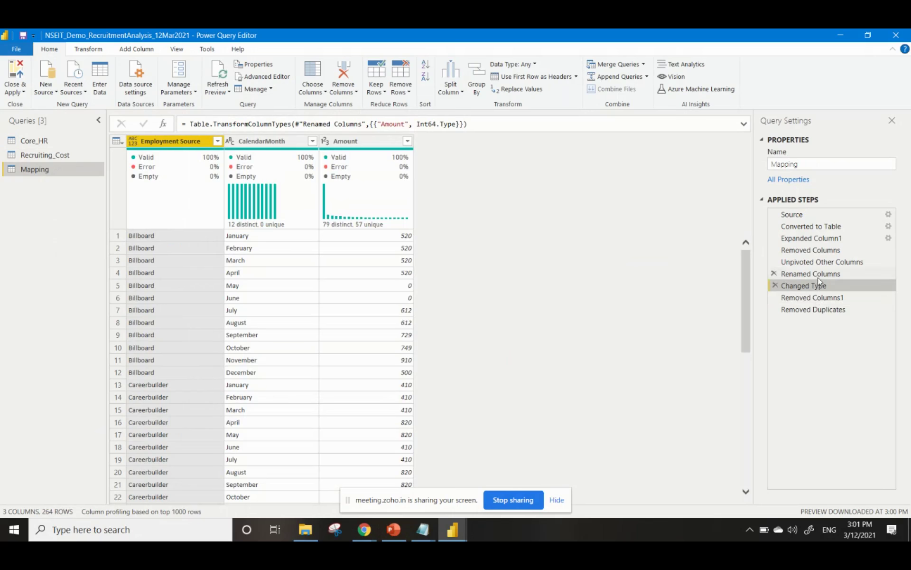
click(817, 274)
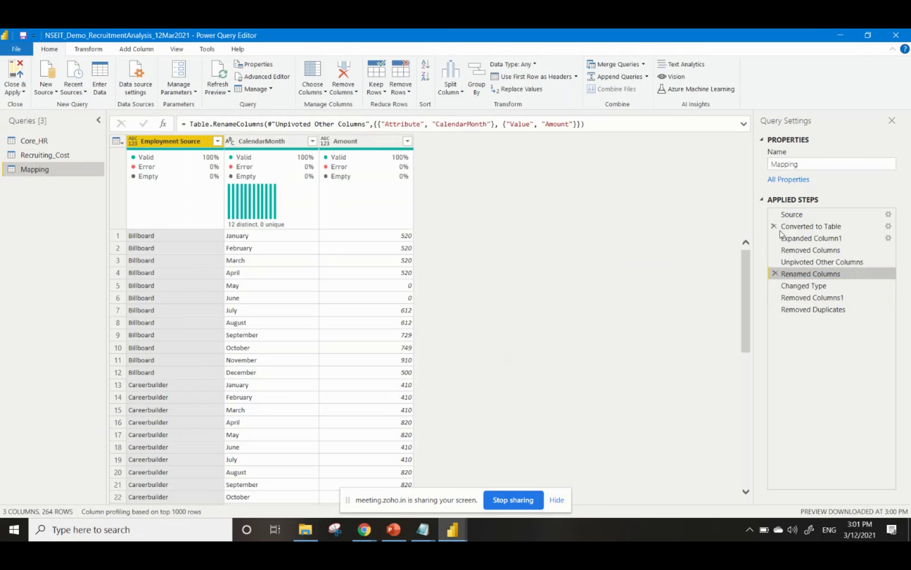
click(815, 288)
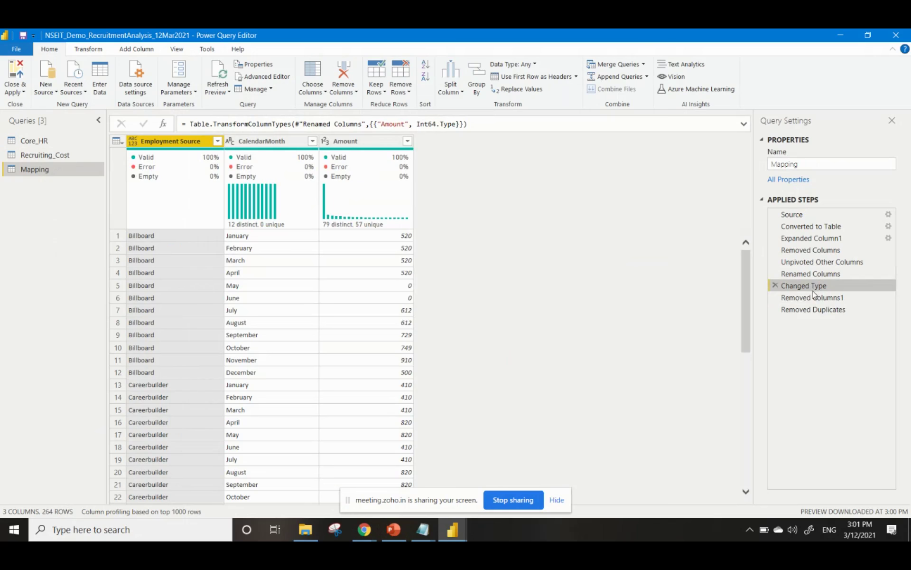
click(816, 298)
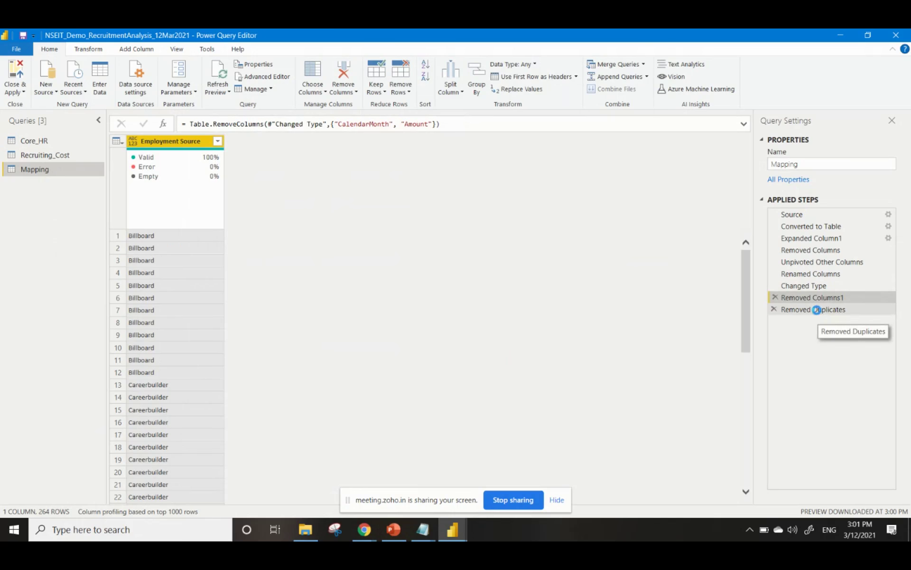
click(815, 309)
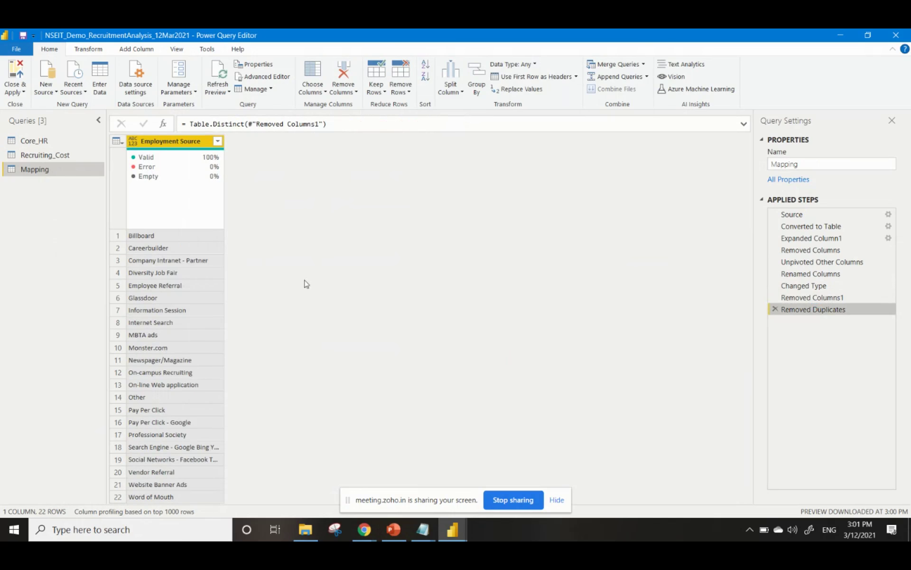
Close Power Query Editor, applying the query changes so the Mapping table loads into the model.
click(21, 93)
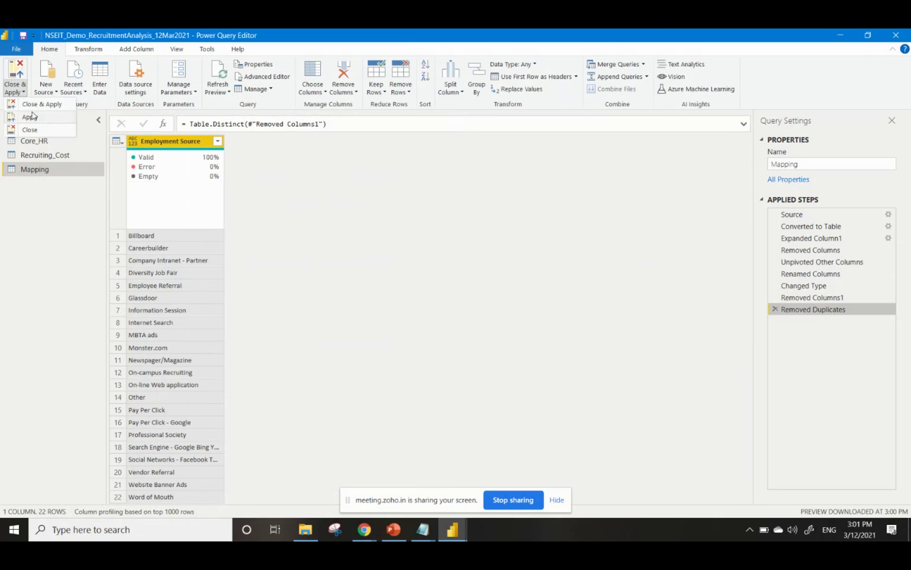
click(203, 281)
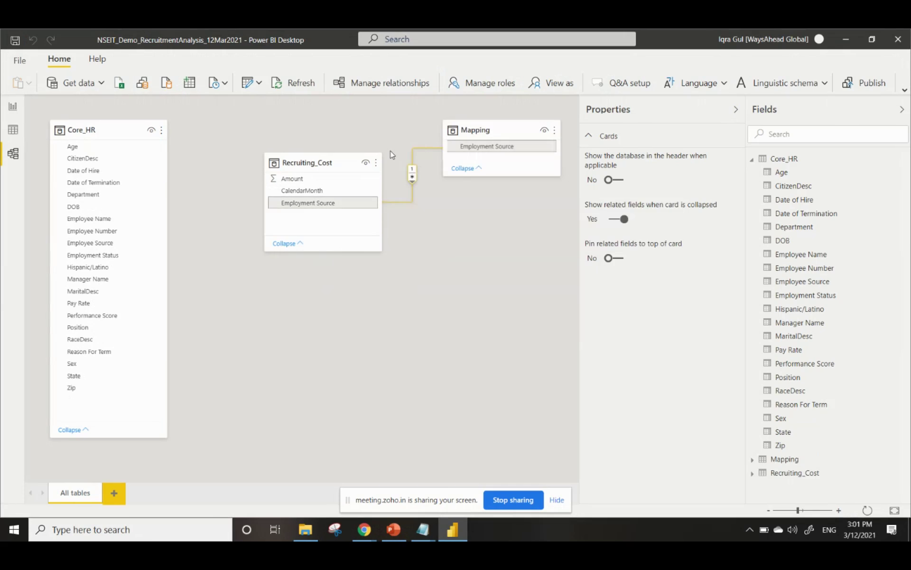
Arrange Mapping above Recruiting_Cost in the model diagram and relate Mapping's Employment Source to Employee Source in Core_HR.
drag(320, 161, 354, 277)
drag(492, 131, 297, 147)
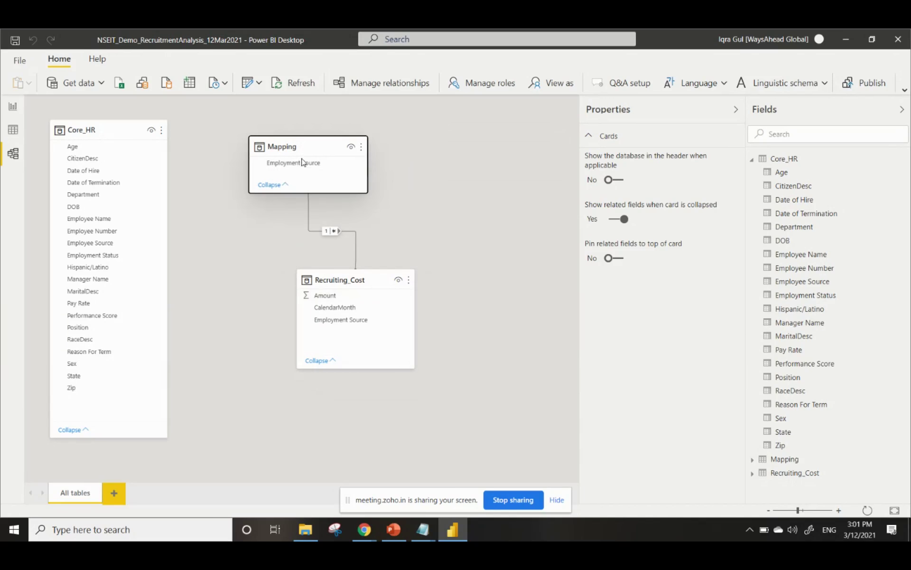
drag(300, 163, 115, 248)
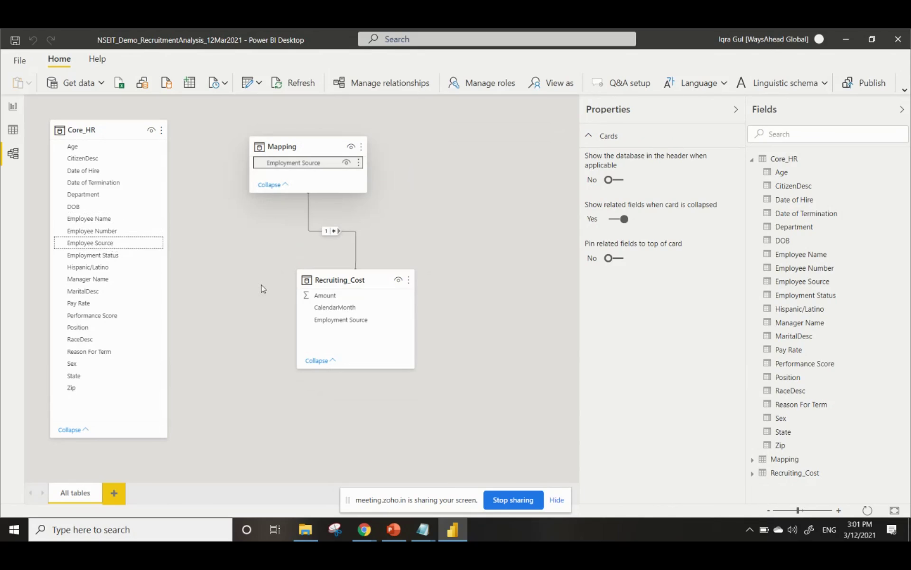